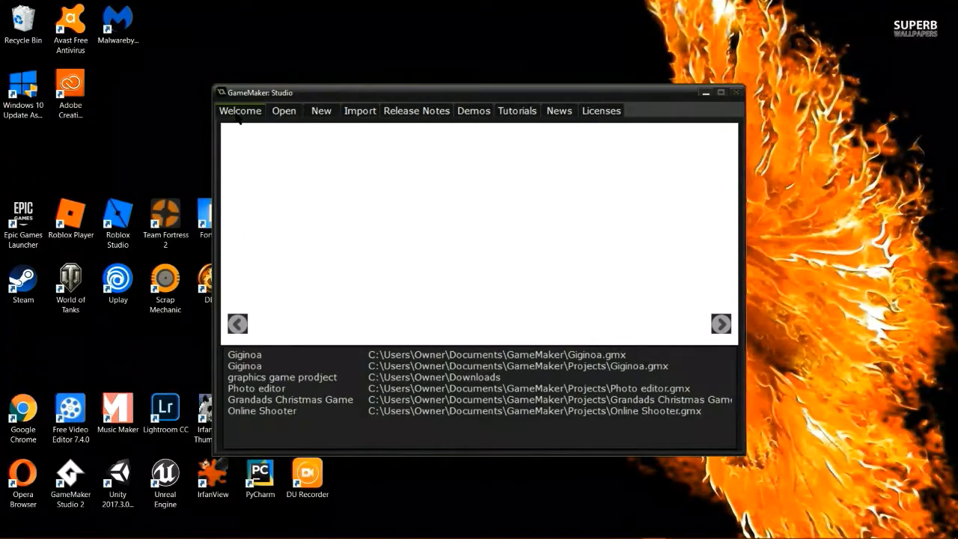
# Create a new project named "GeniusPheonix's Project Demo" in the default project directory and maximize its window.
pyautogui.click(321, 111)
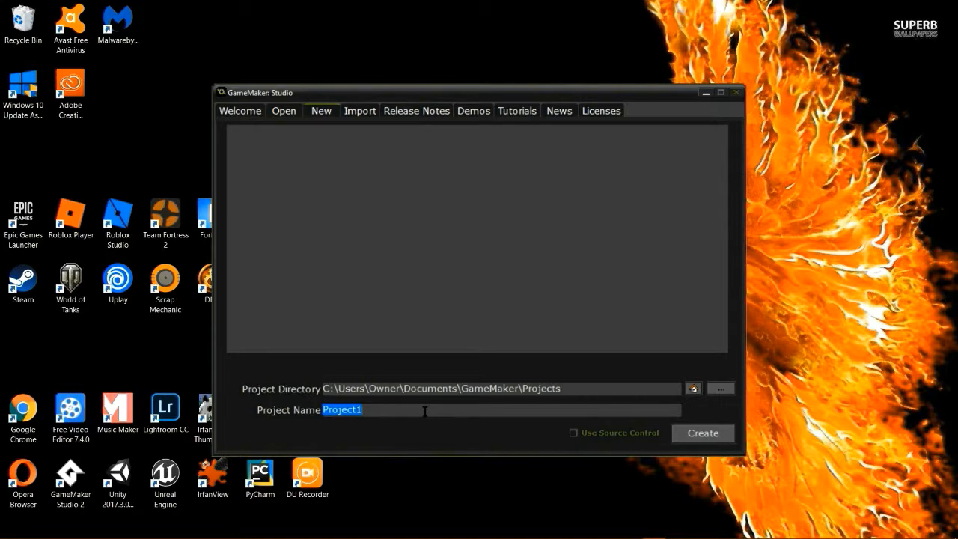
pyautogui.press('BackSpace')
pyautogui.write('Pro')
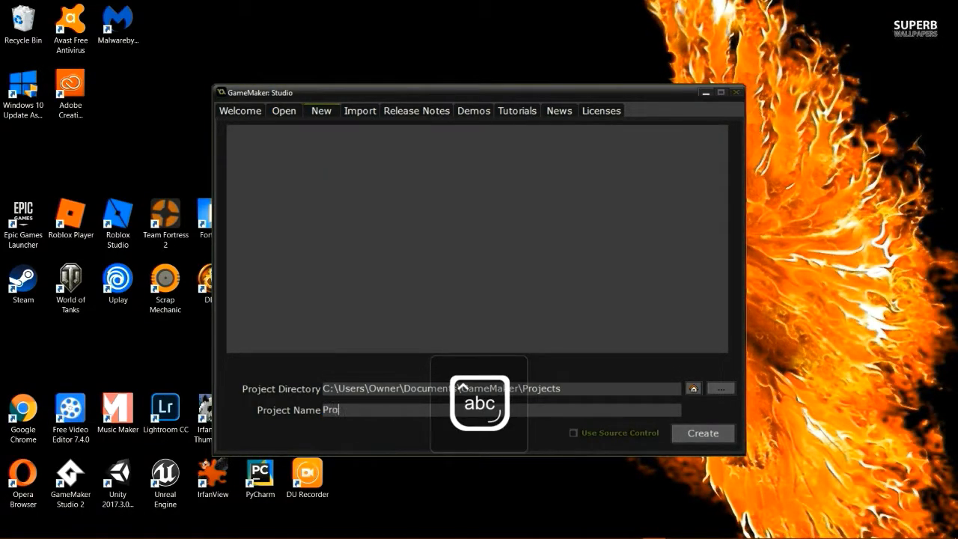
pyautogui.press('BackSpace')
pyautogui.press('BackSpace')
pyautogui.press('BackSpace')
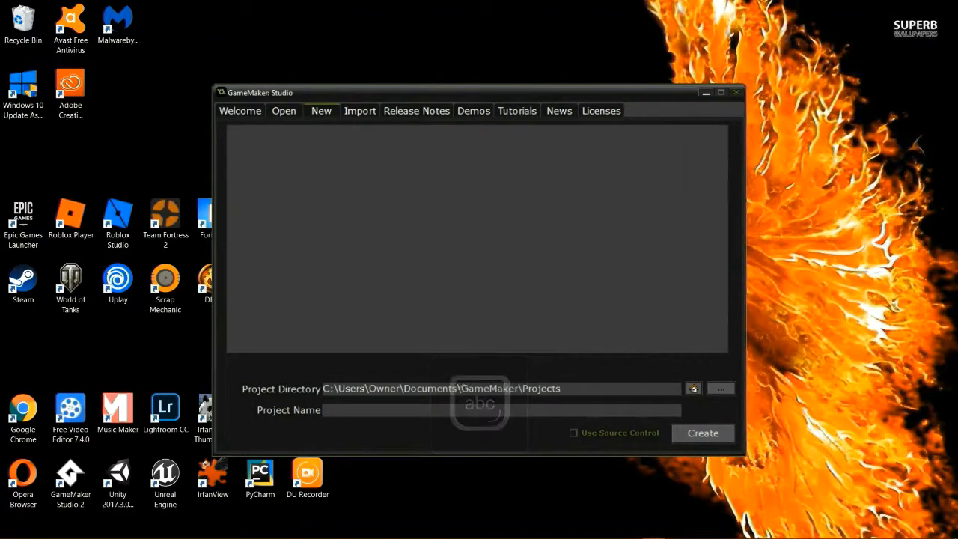
pyautogui.write('GeniusP')
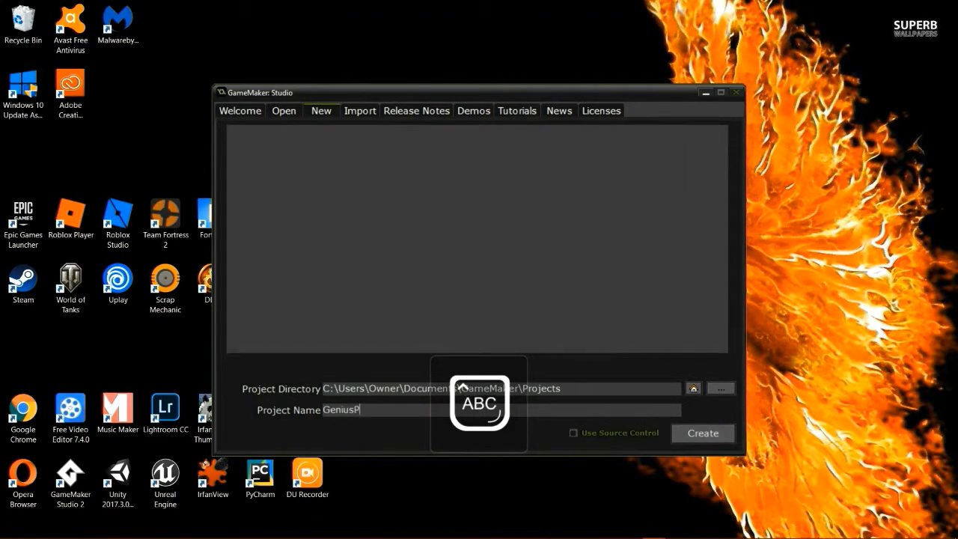
pyautogui.write("heonix's P")
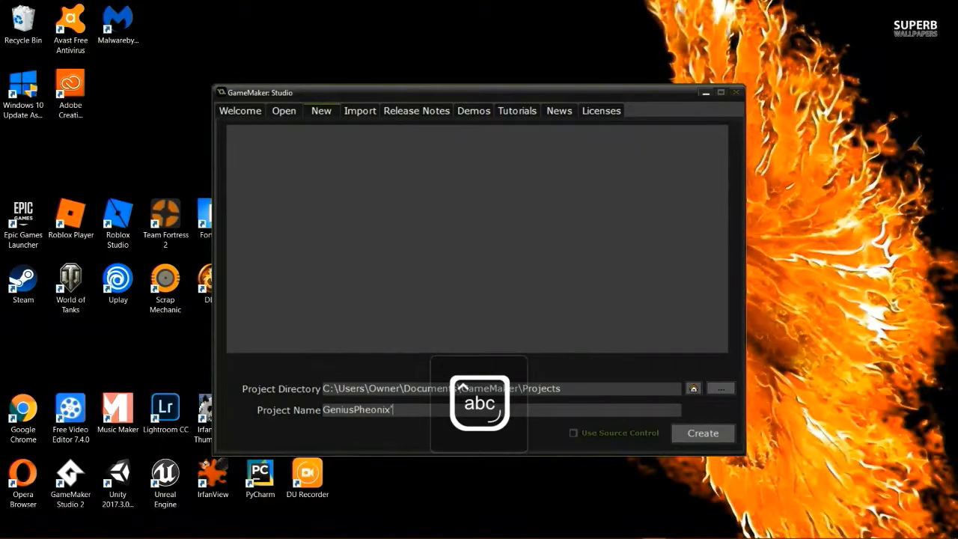
pyautogui.press('capslock')
pyautogui.write('rojec')
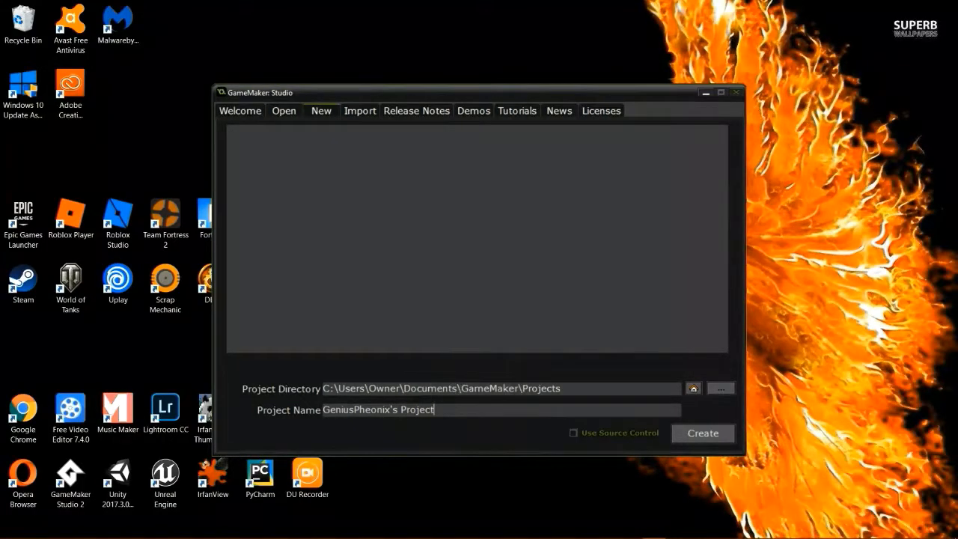
pyautogui.write('t')
pyautogui.press('capslock')
pyautogui.write('D')
pyautogui.press('capslock')
pyautogui.write('emo')
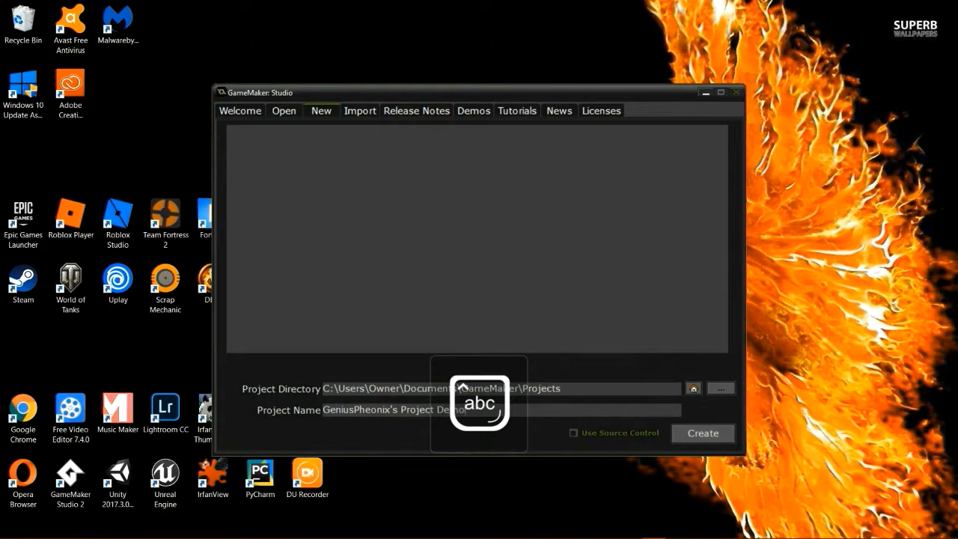
pyautogui.click(702, 433)
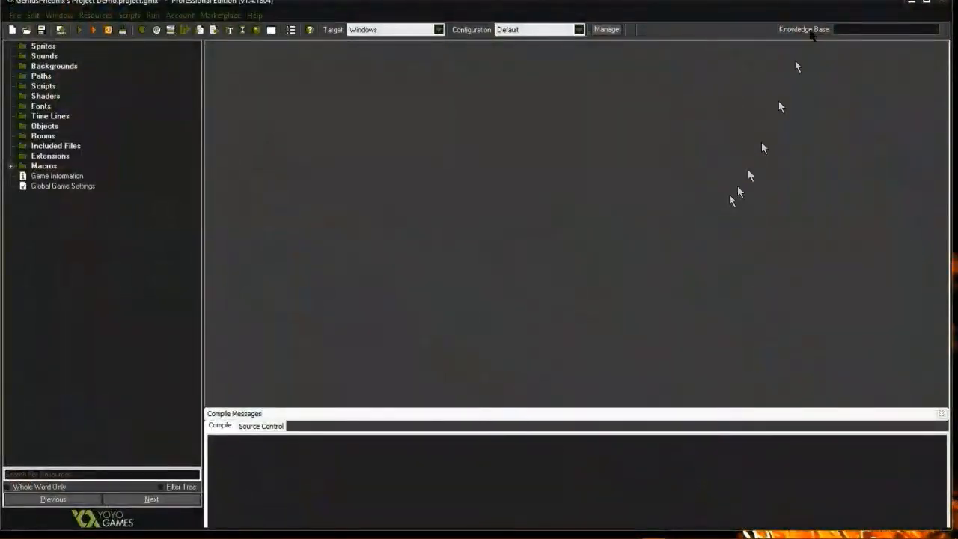
pyautogui.click(927, 4)
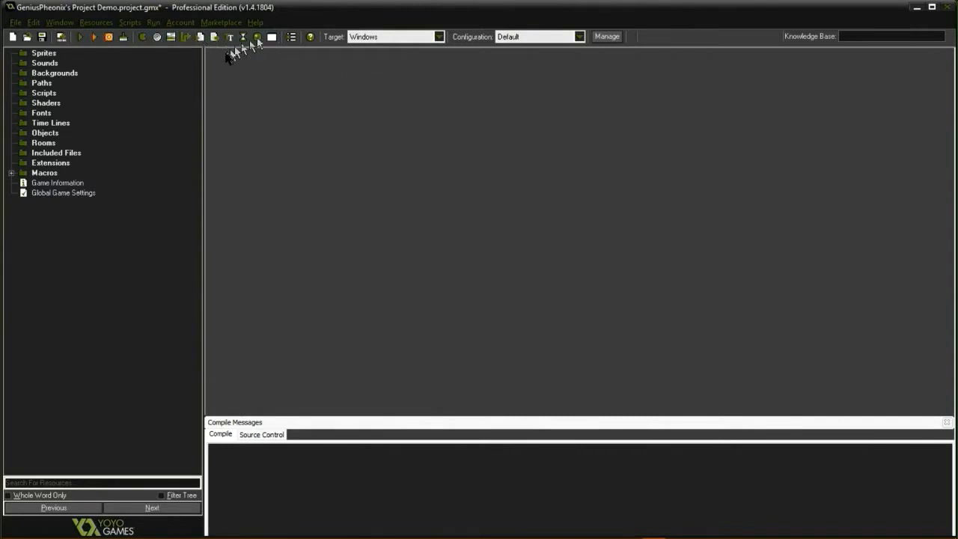
# Create a new sprite resource and name it spr_player.
pyautogui.click(143, 37)
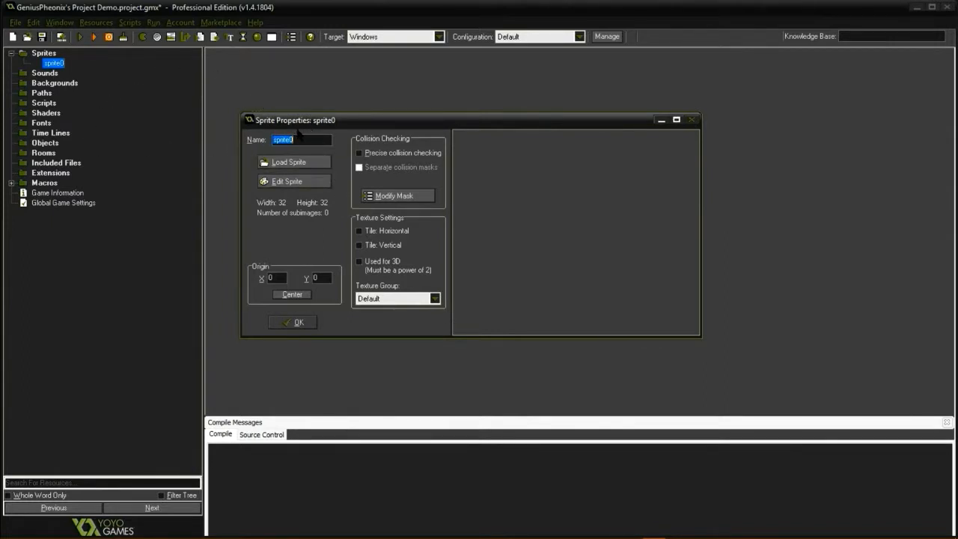
pyautogui.press('BackSpace')
pyautogui.write('player')
pyautogui.press('BackSpace')
pyautogui.press('BackSpace')
pyautogui.press('BackSpace')
pyautogui.press('BackSpace')
pyautogui.press('BackSpace')
pyautogui.press('BackSpace')
pyautogui.write('spri_player')
pyautogui.click(296, 184)
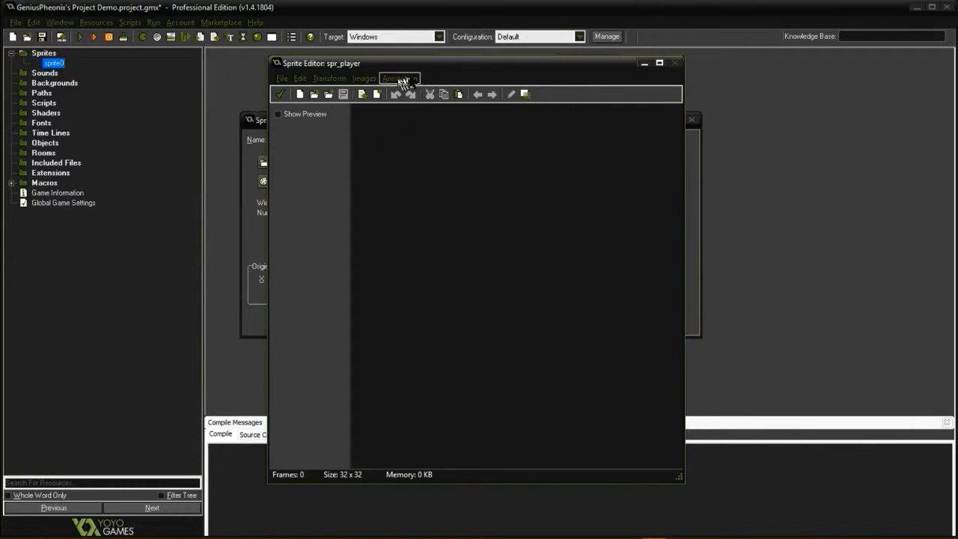
pyautogui.click(280, 94)
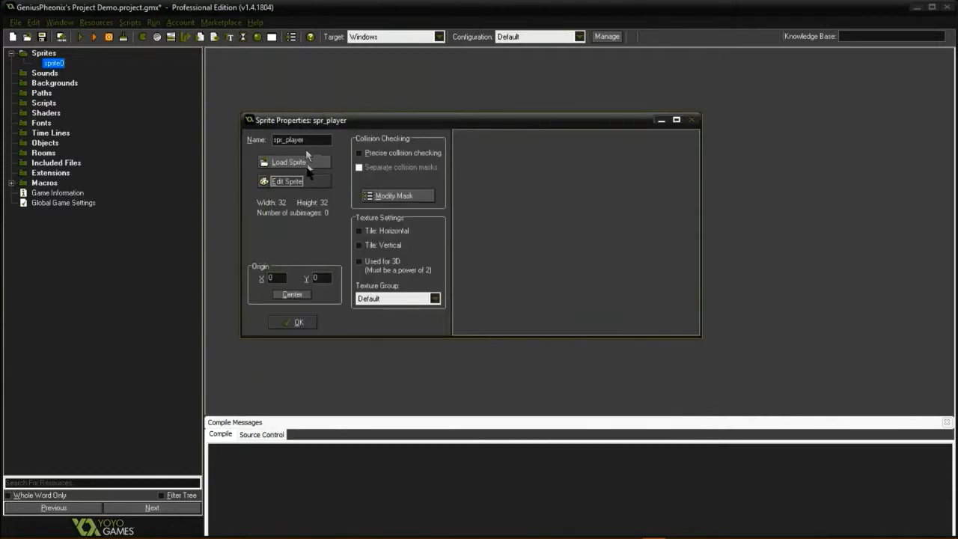
# Open the spr_player sprite for editing and toggle its animation preview on and off.
pyautogui.click(304, 183)
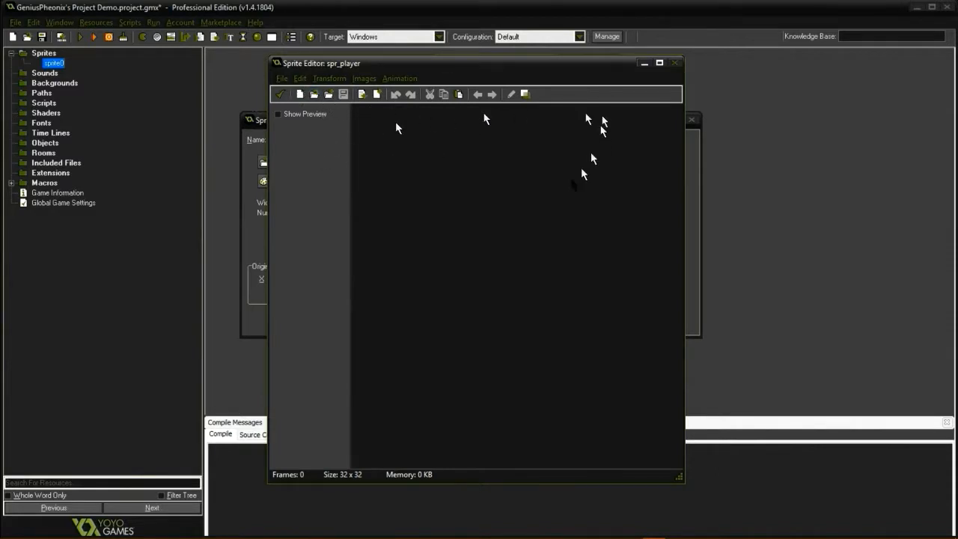
pyautogui.click(328, 95)
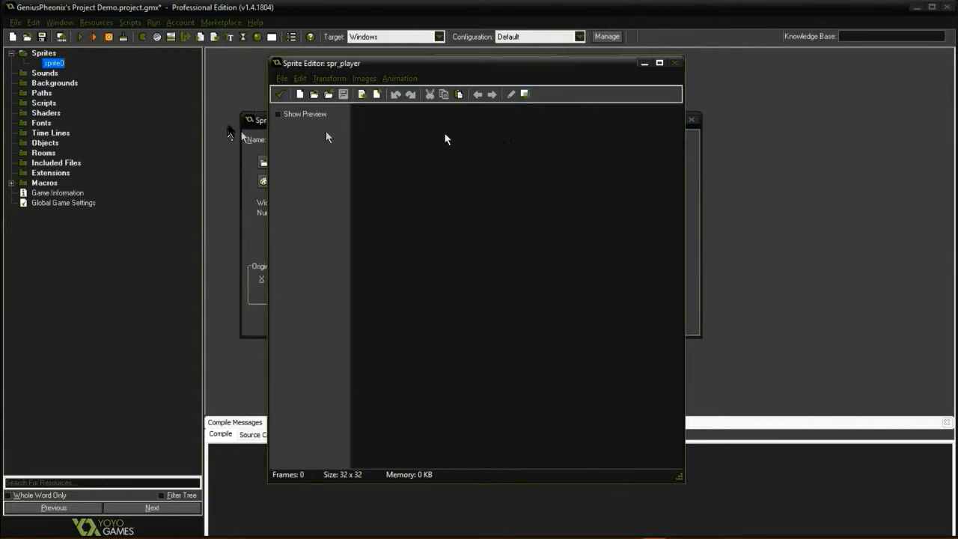
pyautogui.click(294, 116)
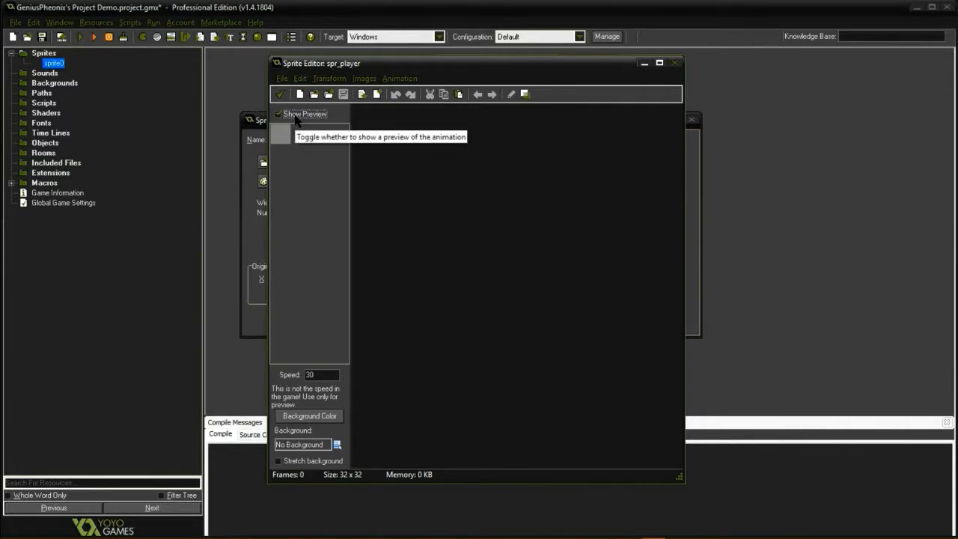
pyautogui.click(295, 116)
pyautogui.click(295, 115)
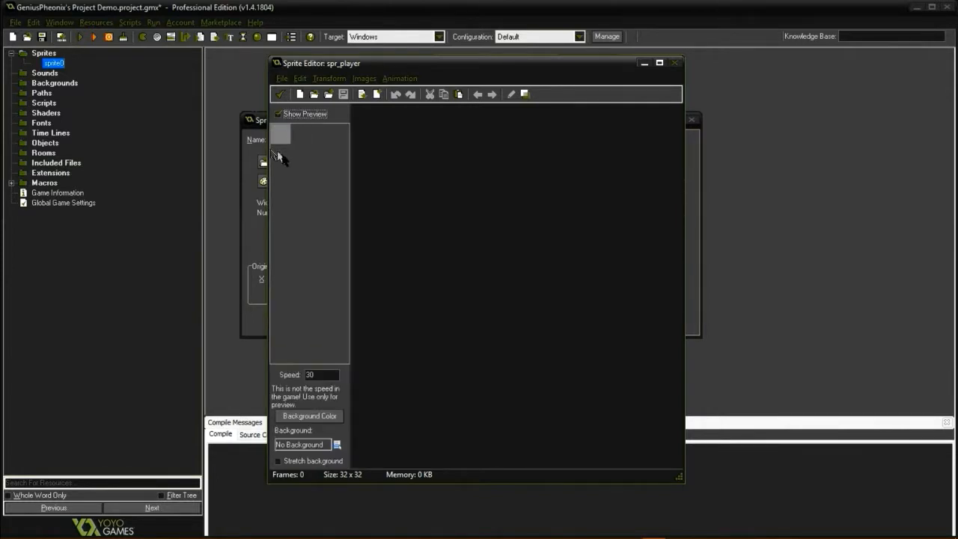
pyautogui.click(290, 113)
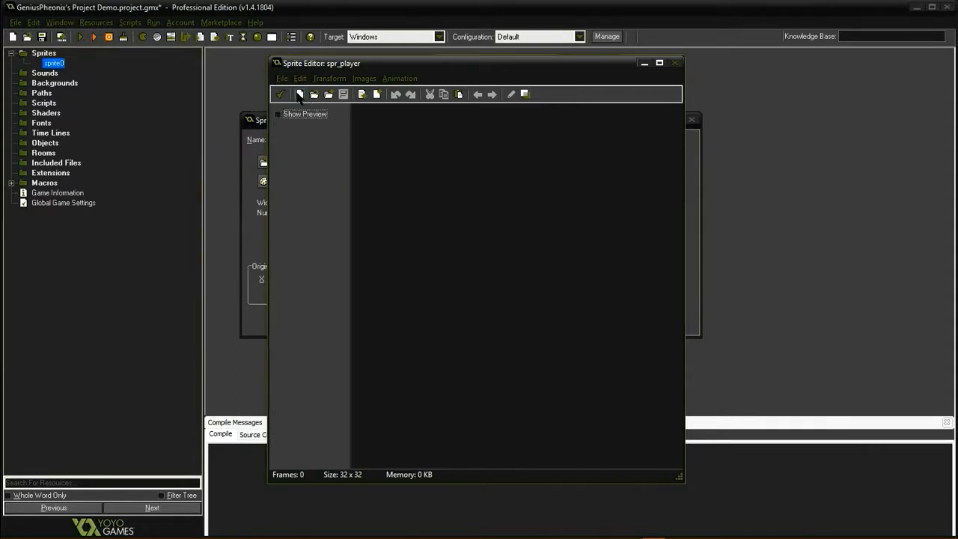
# Create a blank 32 by 32 image in spr_player and close the sprite editor, saving the changes.
pyautogui.click(298, 96)
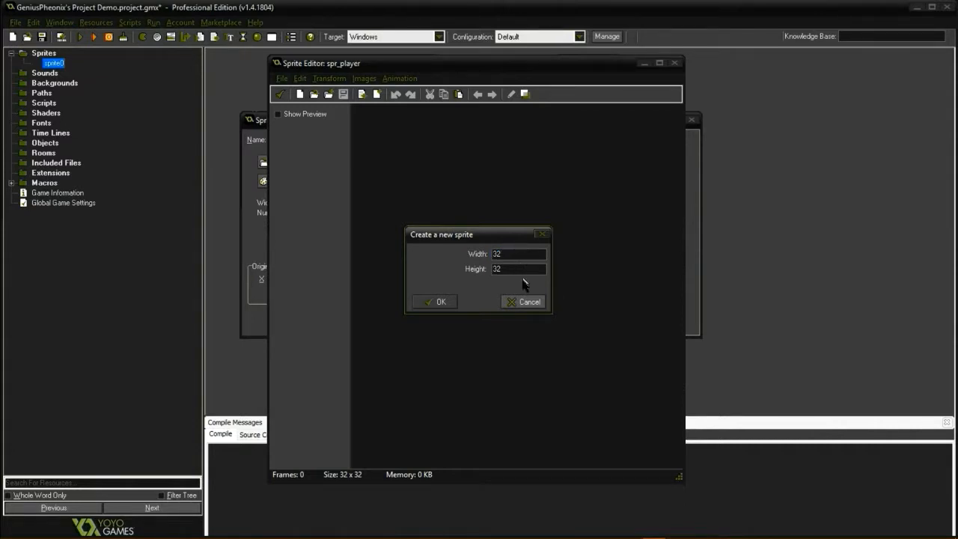
pyautogui.click(526, 255)
pyautogui.click(439, 303)
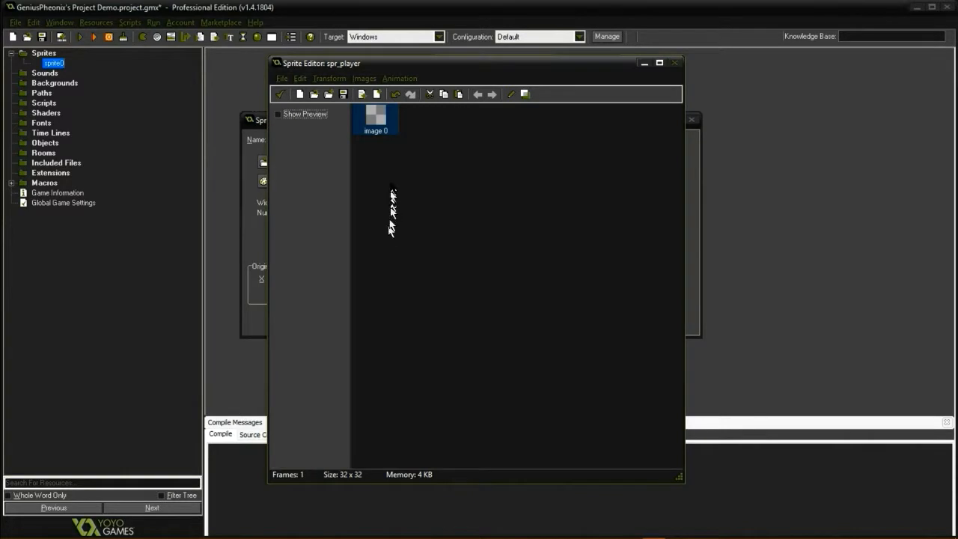
pyautogui.doubleClick(397, 133)
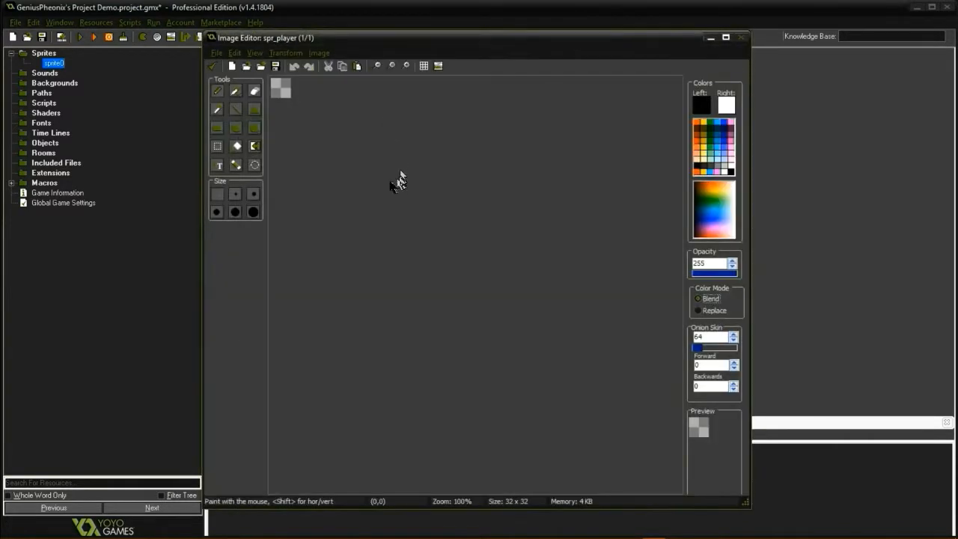
pyautogui.click(213, 65)
pyautogui.click(283, 79)
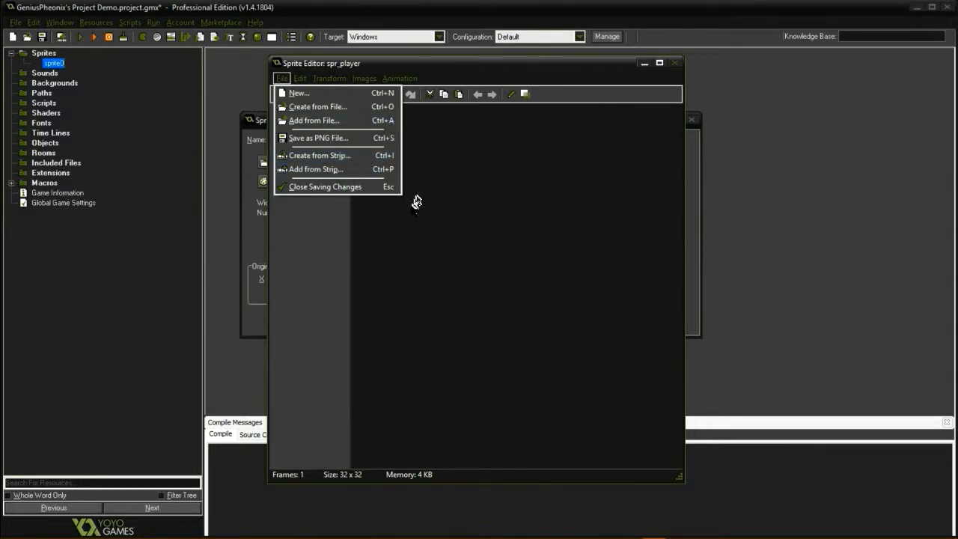
pyautogui.click(357, 188)
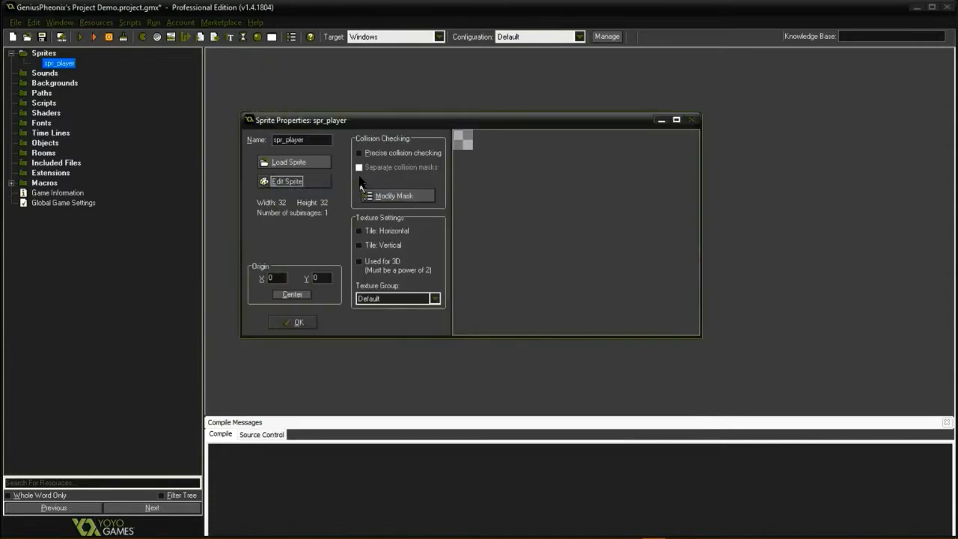
# Open the blank image of spr_player in the image editor and enlarge it to 1600%.
pyautogui.click(289, 183)
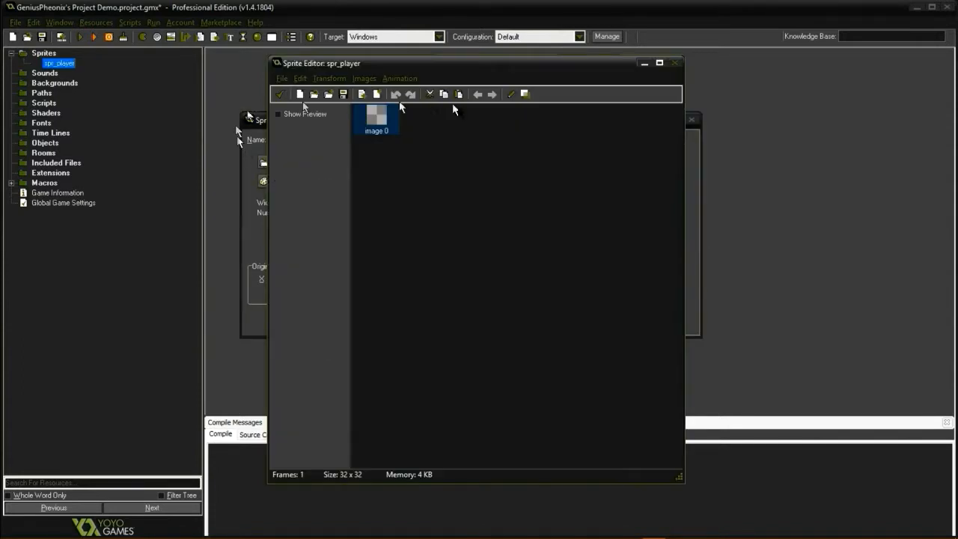
pyautogui.doubleClick(374, 118)
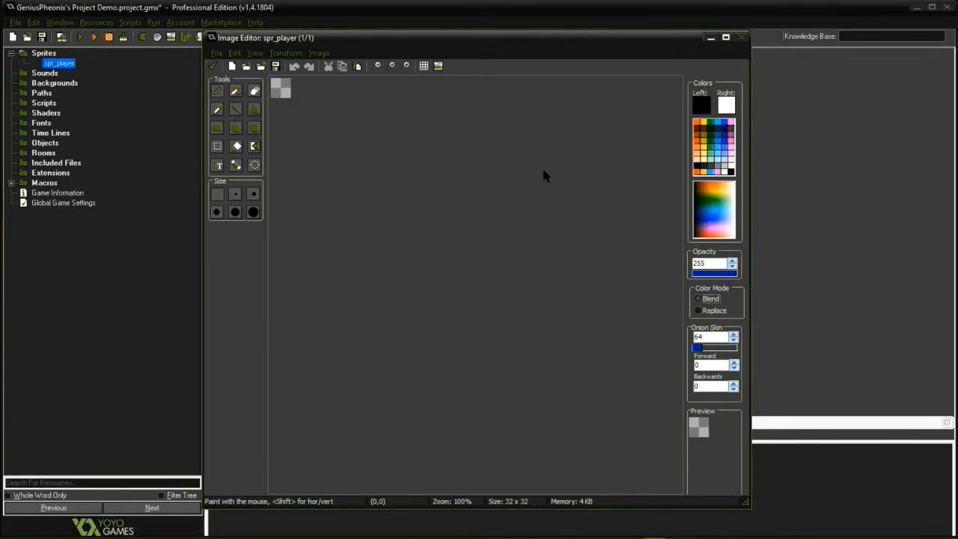
pyautogui.scroll(2, 509, 184)
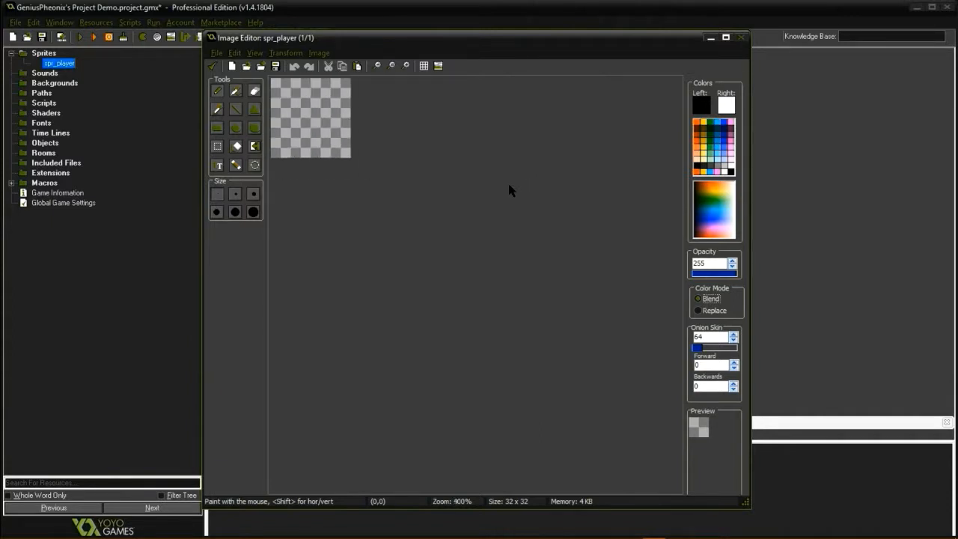
pyautogui.scroll(-1, 506, 186)
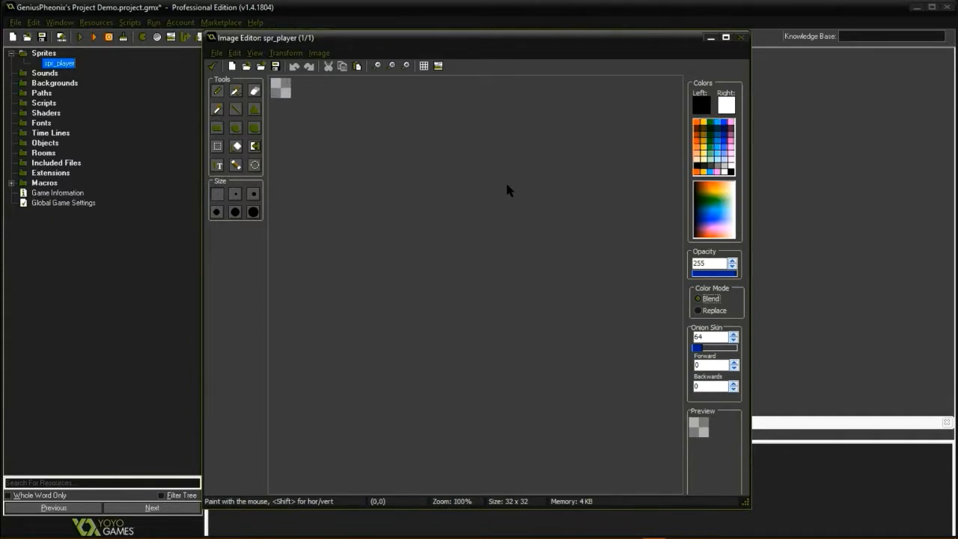
pyautogui.scroll(3, 365, 125)
pyautogui.scroll(-4, 374, 120)
pyautogui.click(408, 65)
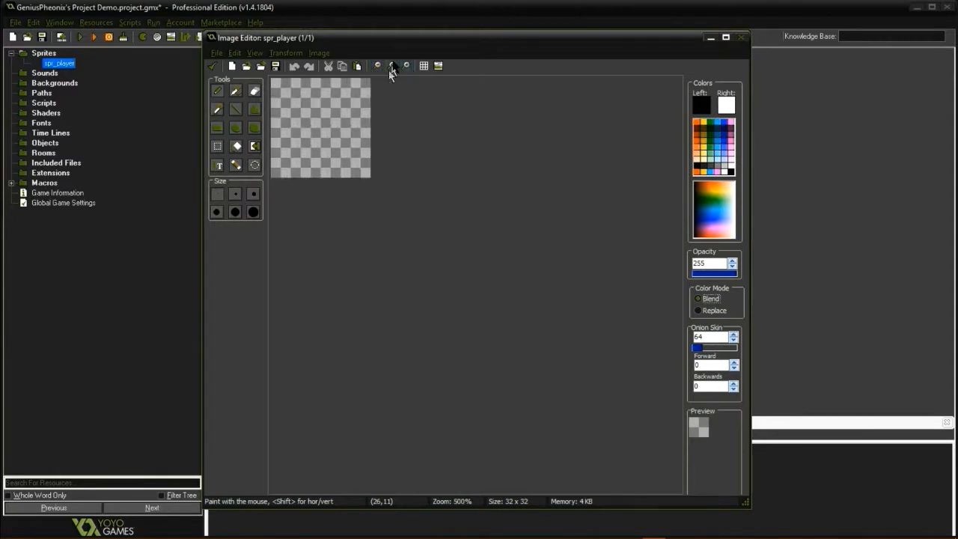
pyautogui.click(392, 65)
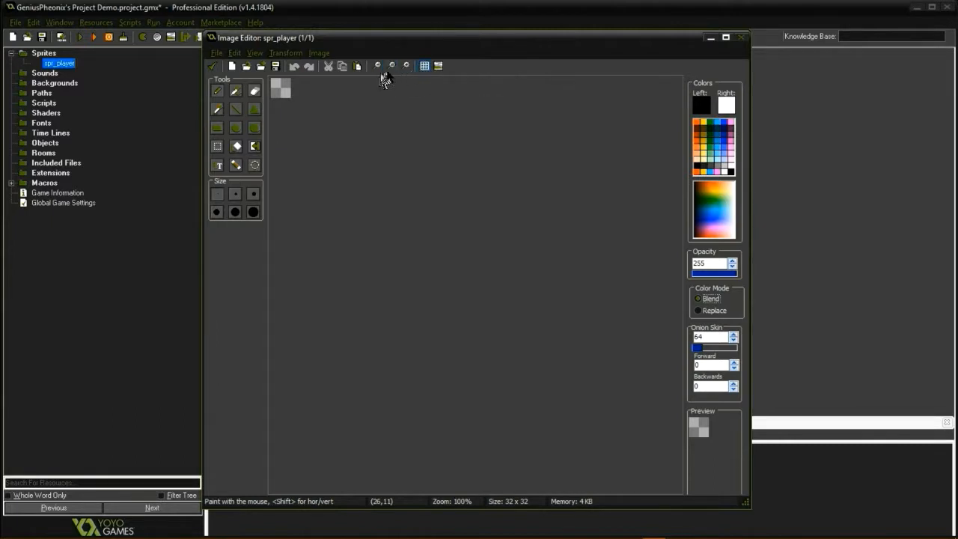
pyautogui.click(407, 66)
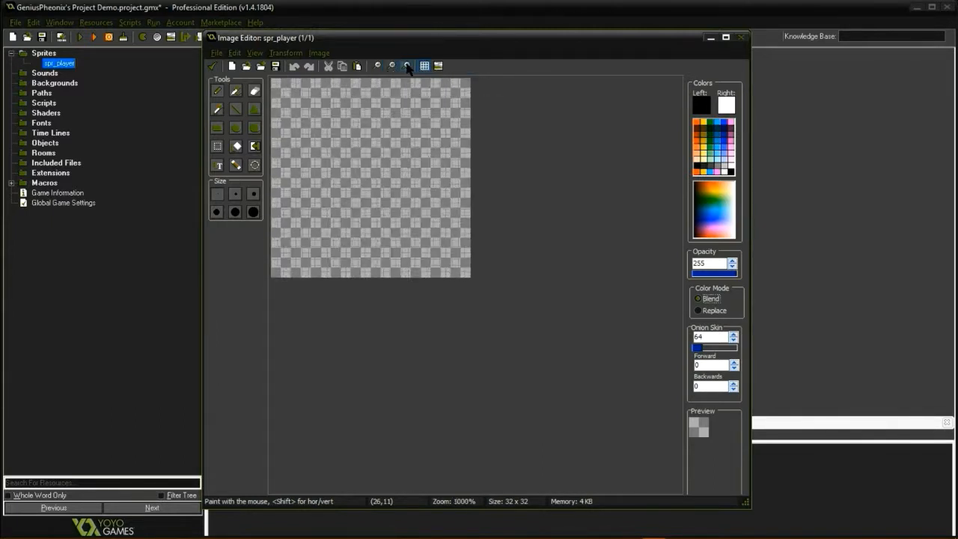
pyautogui.click(407, 65)
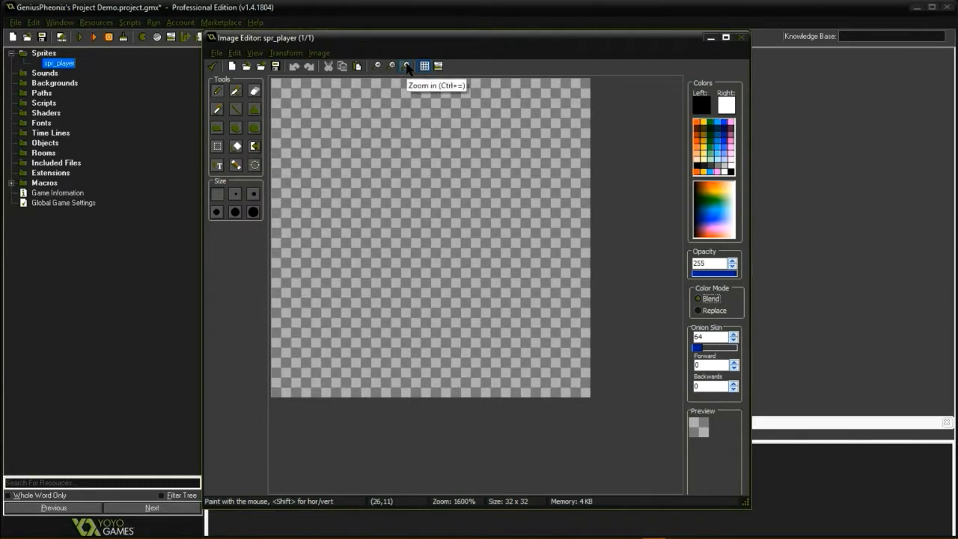
# Turn off the image editor's grid and hide the image preview.
pyautogui.click(255, 53)
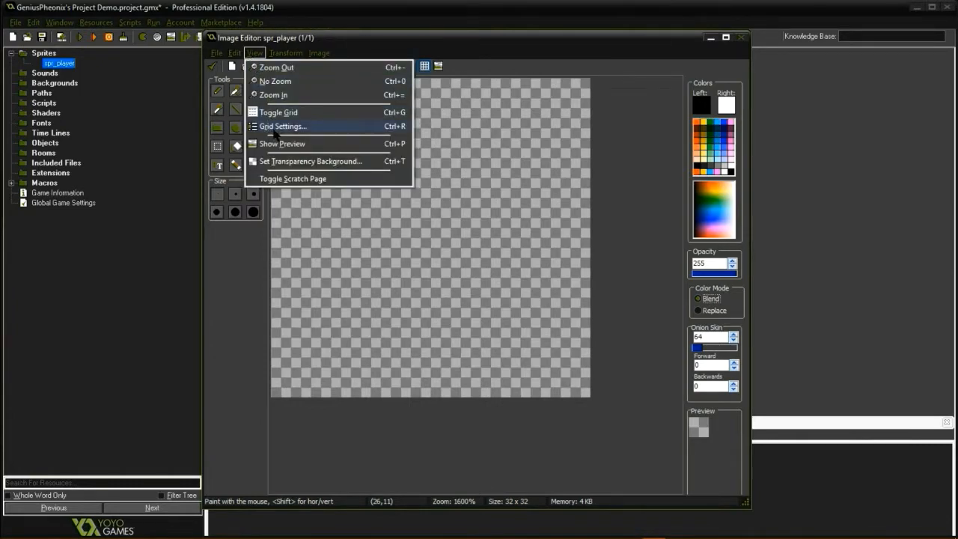
pyautogui.click(423, 66)
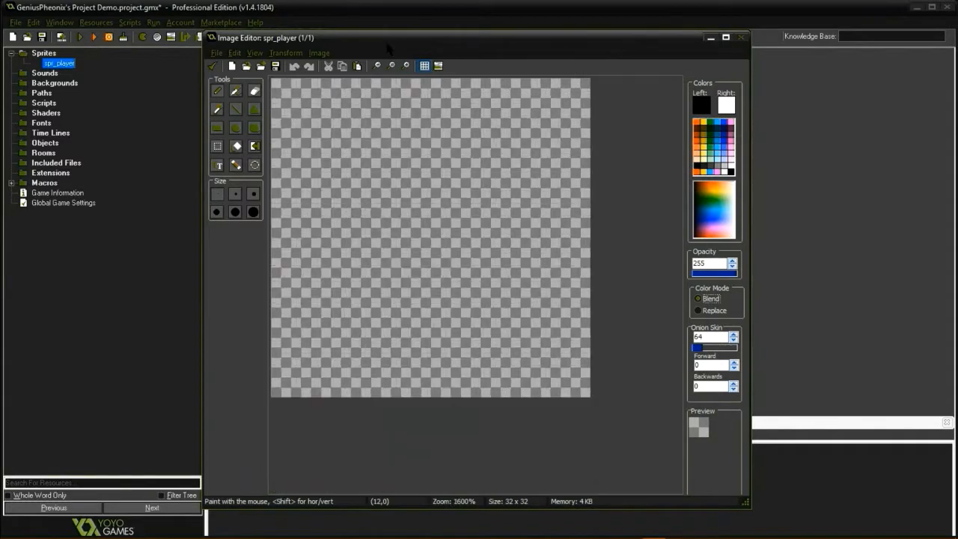
pyautogui.scroll(-2, 356, 128)
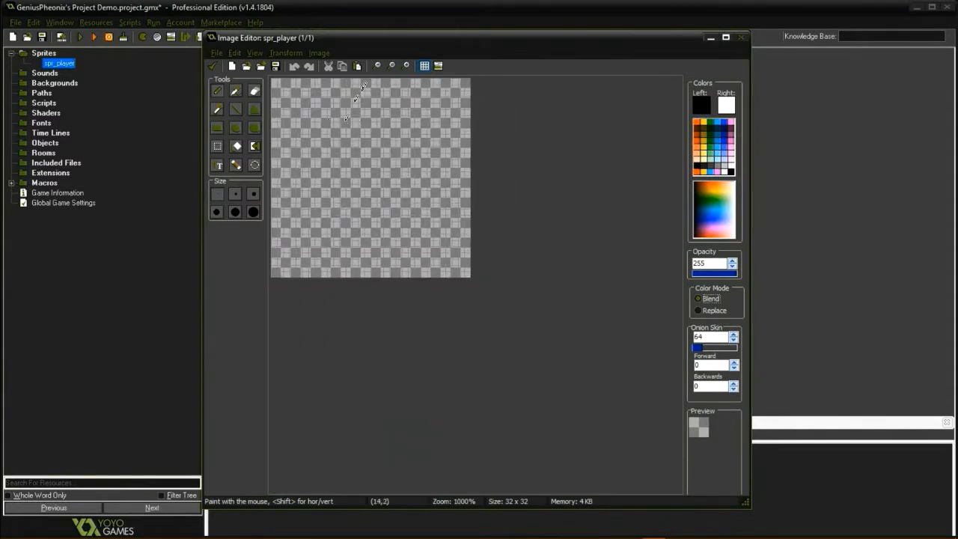
pyautogui.scroll(2, 366, 110)
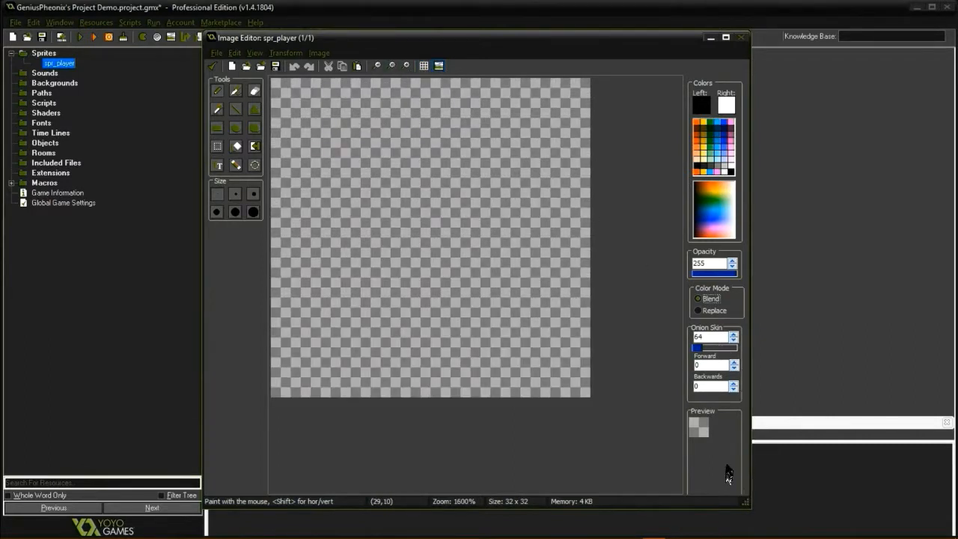
pyautogui.click(438, 66)
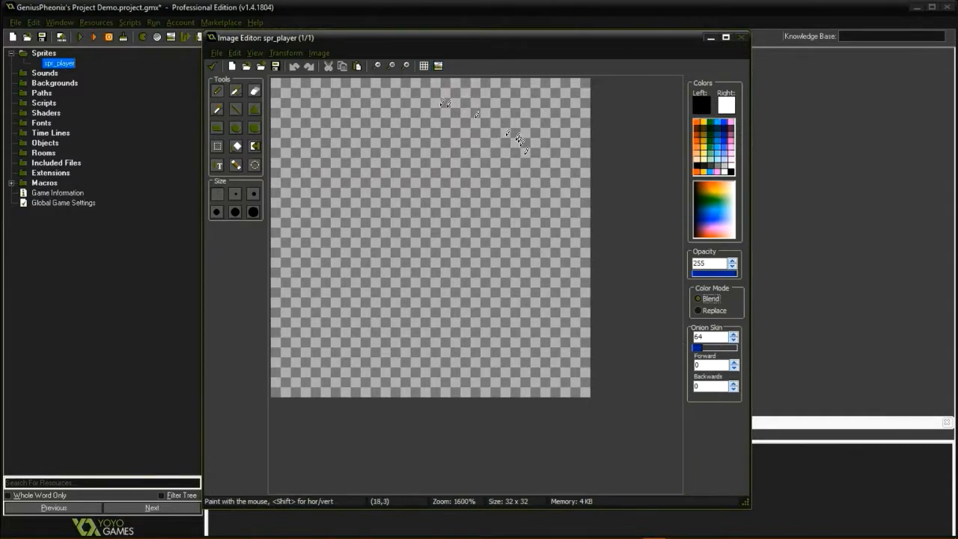
# Show the image preview once more and hide it, and look over the image editor's file commands.
pyautogui.click(438, 67)
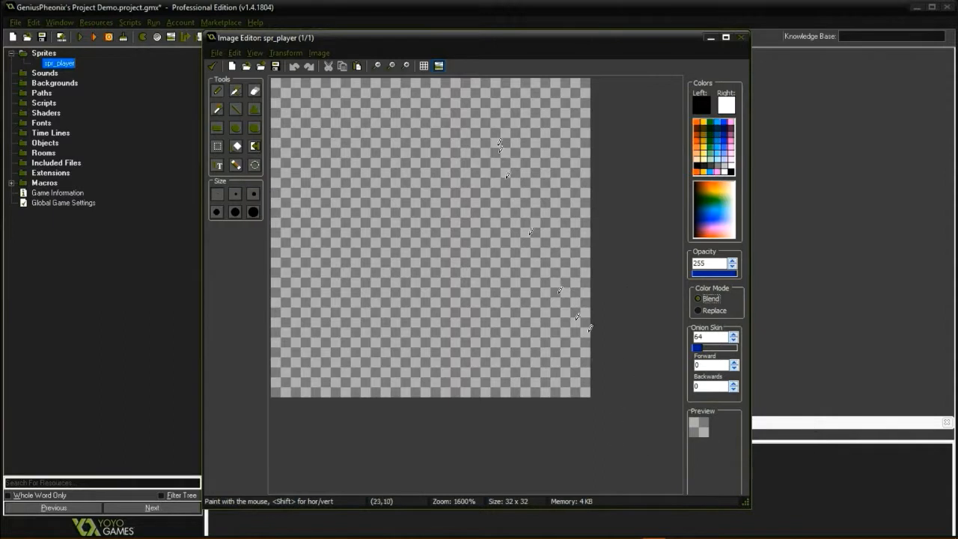
pyautogui.click(438, 67)
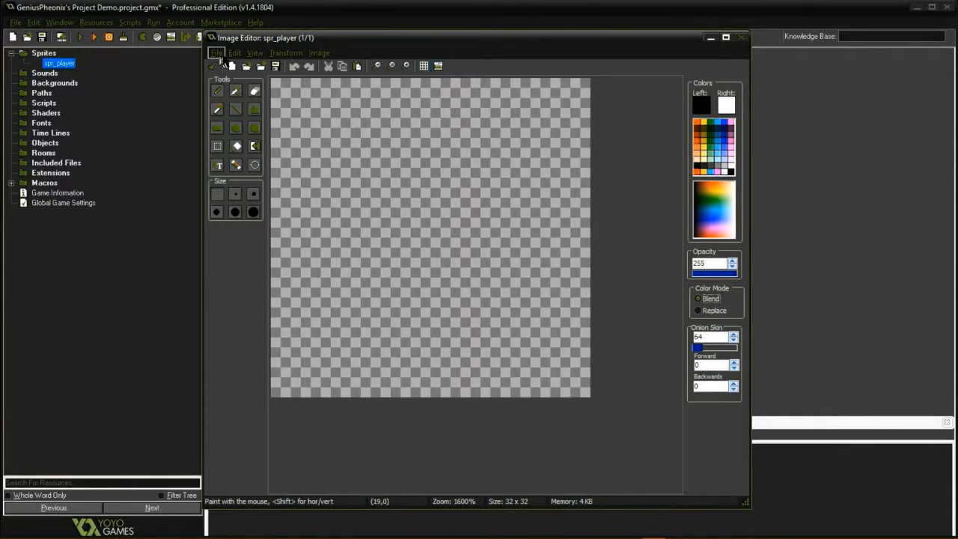
pyautogui.click(219, 55)
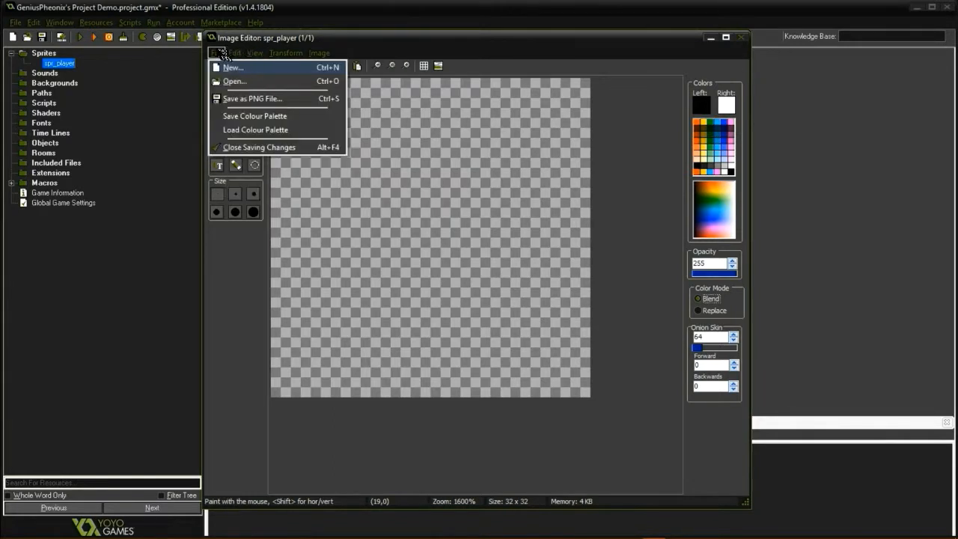
pyautogui.click(155, 87)
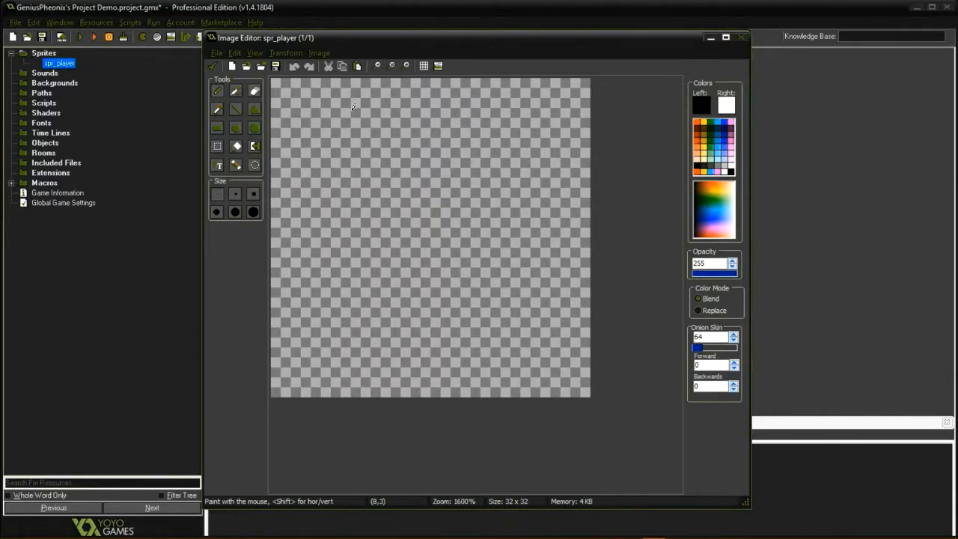
# Paint freehand black pencil strokes and a straight horizontal line near the canvas's upper edge, and erase the whole image.
pyautogui.moveTo(325, 142)
pyautogui.mouseDown()
pyautogui.moveTo(406, 181)
pyautogui.moveTo(474, 161)
pyautogui.moveTo(513, 303)
pyautogui.moveTo(441, 360)
pyautogui.moveTo(313, 252)
pyautogui.moveTo(315, 153)
pyautogui.mouseUp()
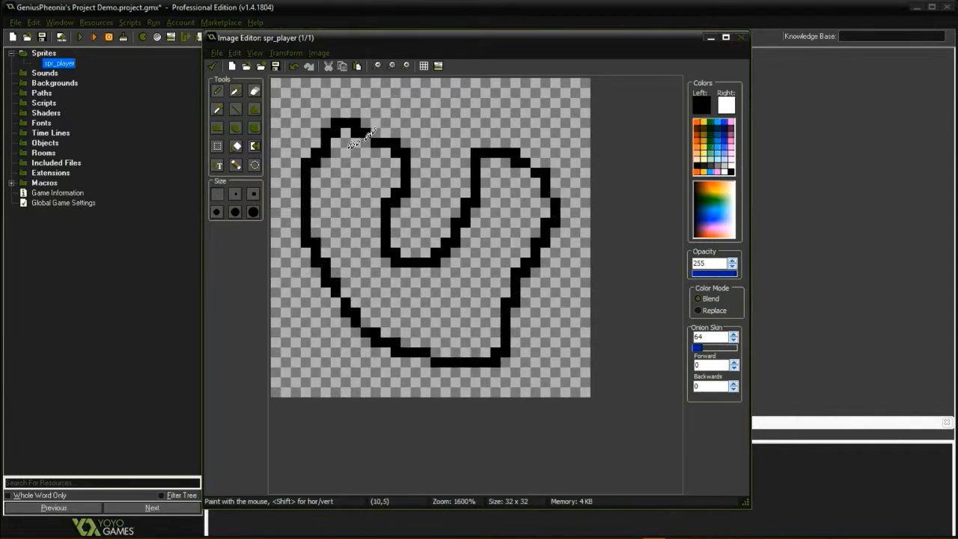
pyautogui.moveTo(383, 120)
pyautogui.mouseDown()
pyautogui.moveTo(475, 124)
pyautogui.moveTo(446, 157)
pyautogui.moveTo(492, 150)
pyautogui.moveTo(526, 108)
pyautogui.mouseUp()
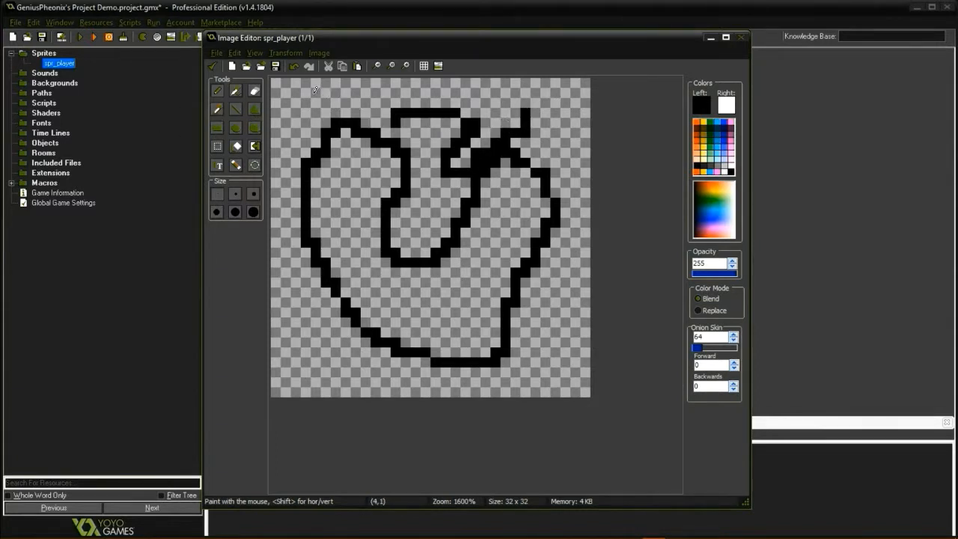
pyautogui.moveTo(330, 90)
pyautogui.keyDown('shift'); pyautogui.mouseDown()
pyautogui.moveTo(438, 135)
pyautogui.moveTo(479, 105)
pyautogui.moveTo(559, 102)
pyautogui.mouseUp(); pyautogui.keyUp('shift')
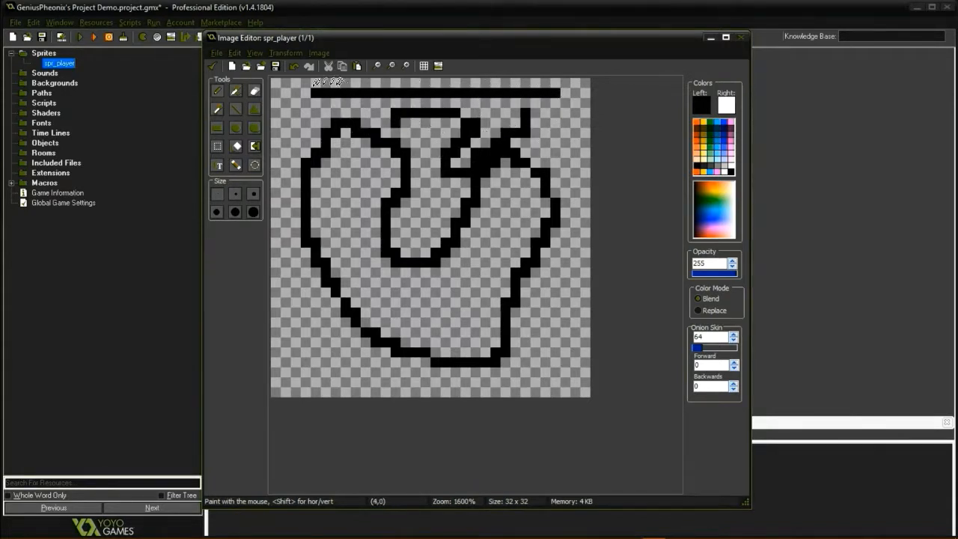
pyautogui.moveTo(333, 93)
pyautogui.keyDown('shift'); pyautogui.mouseDown()
pyautogui.moveTo(295, 101)
pyautogui.moveTo(610, 508)
pyautogui.mouseUp(); pyautogui.keyUp('shift')
pyautogui.click(217, 146)
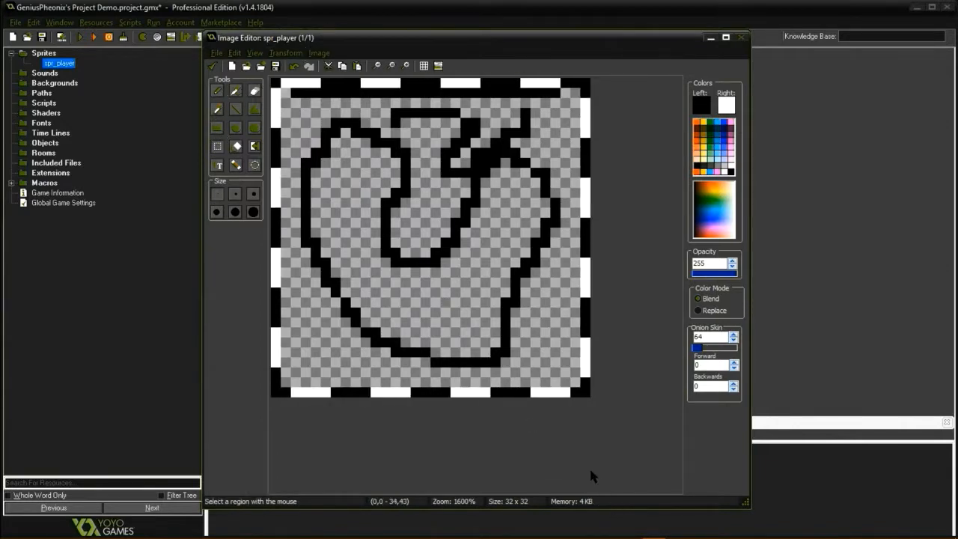
pyautogui.press('Delete')
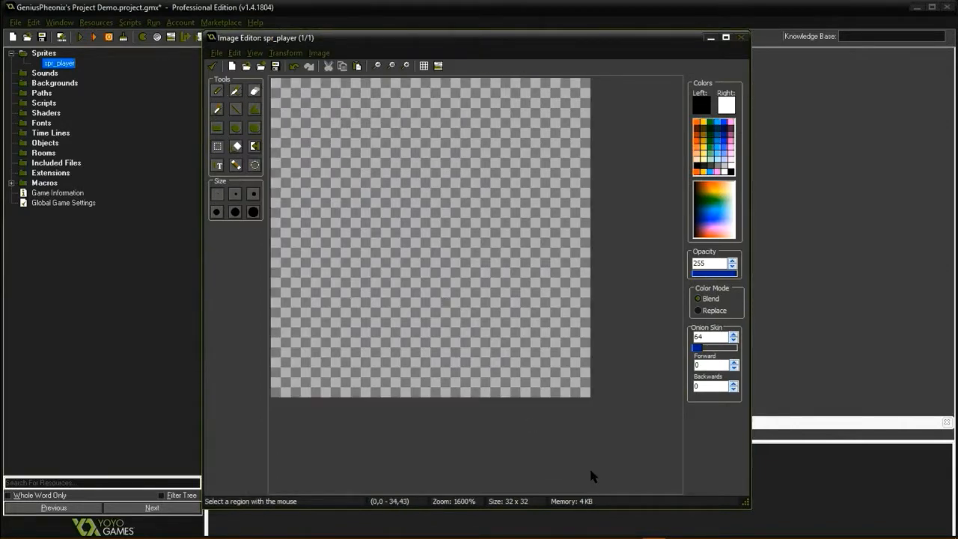
# Pencil a short horizontal line in black and another below it in the secondary colour white, and delete that region.
pyautogui.click(217, 92)
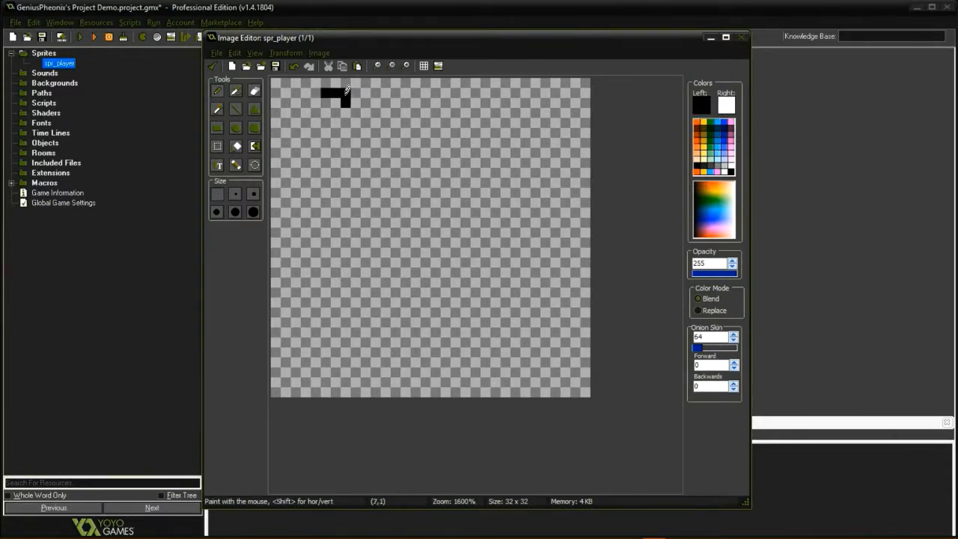
pyautogui.moveTo(361, 91); pyautogui.dragTo(386, 91)
pyautogui.moveTo(324, 121); pyautogui.dragTo(375, 120, button='right')
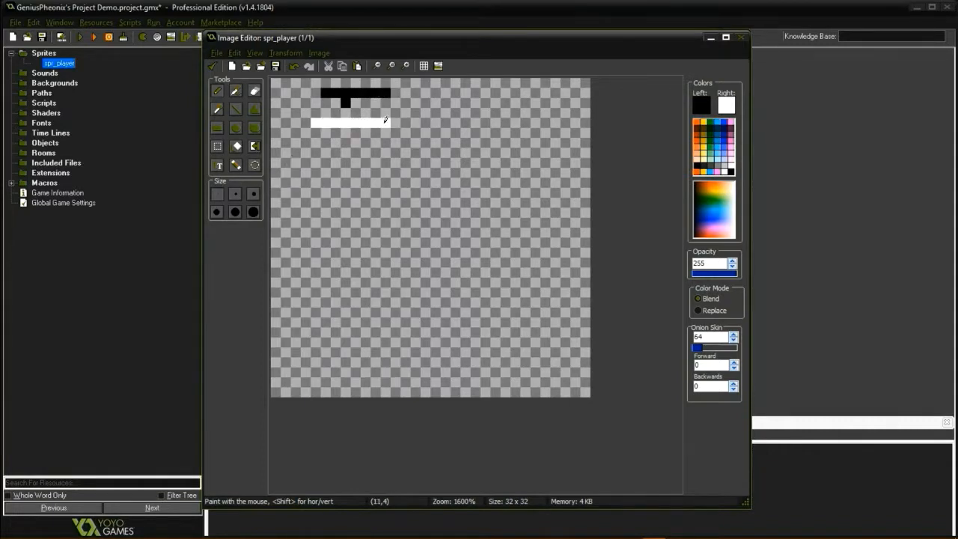
pyautogui.click(217, 147)
pyautogui.moveTo(301, 79); pyautogui.dragTo(399, 158)
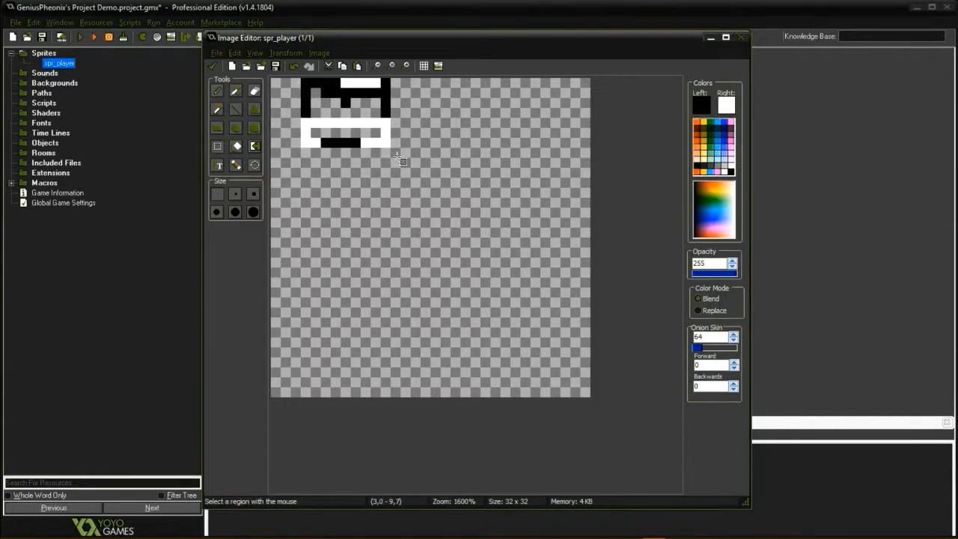
pyautogui.press('Delete')
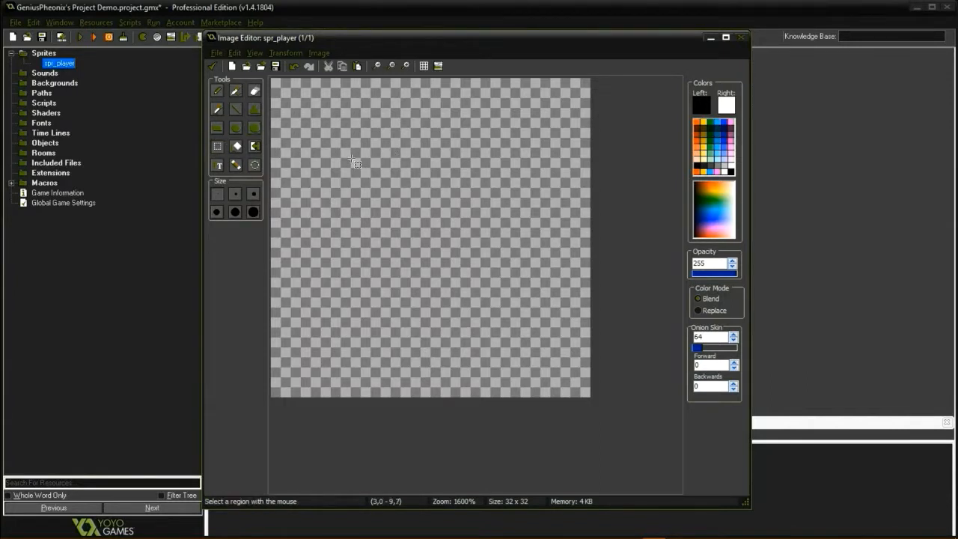
# Spray a soft-edged black freehand shape across the canvas with the Spray tool, and erase the whole image.
pyautogui.click(235, 91)
pyautogui.moveTo(433, 137)
pyautogui.mouseDown()
pyautogui.moveTo(339, 210)
pyautogui.moveTo(401, 361)
pyautogui.moveTo(539, 187)
pyautogui.moveTo(464, 133)
pyautogui.moveTo(416, 163)
pyautogui.moveTo(449, 145)
pyautogui.moveTo(378, 102)
pyautogui.moveTo(344, 179)
pyautogui.moveTo(380, 107)
pyautogui.moveTo(342, 150)
pyautogui.moveTo(387, 138)
pyautogui.mouseUp()
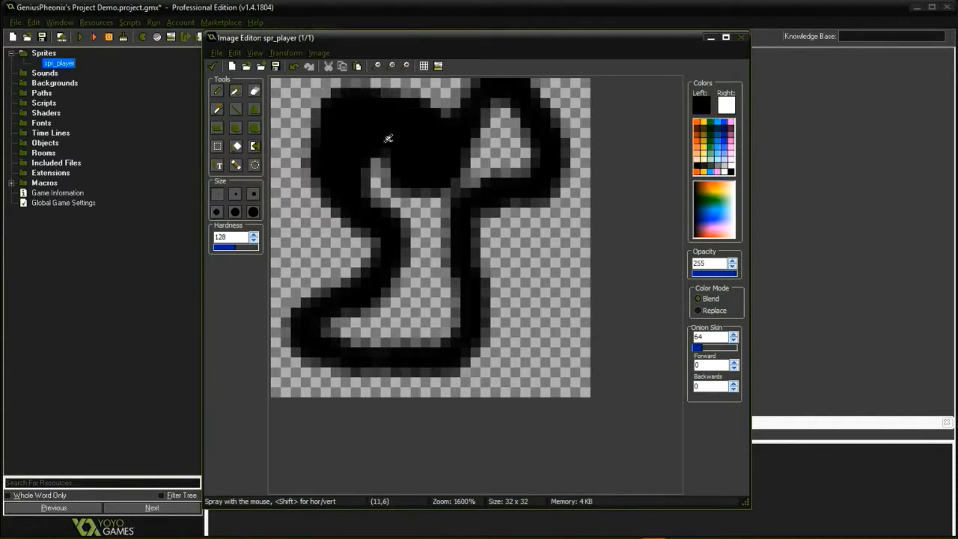
pyautogui.click(217, 146)
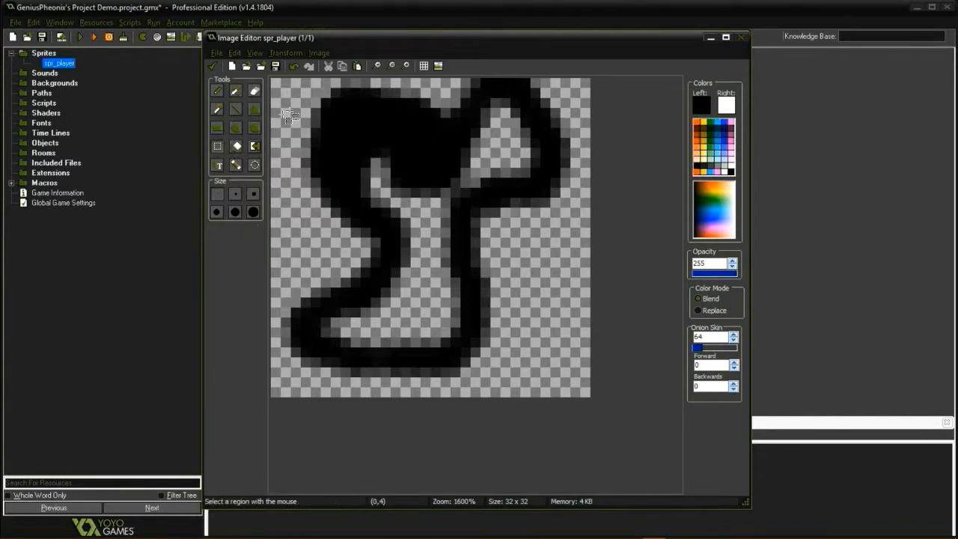
pyautogui.moveTo(272, 79); pyautogui.dragTo(595, 404)
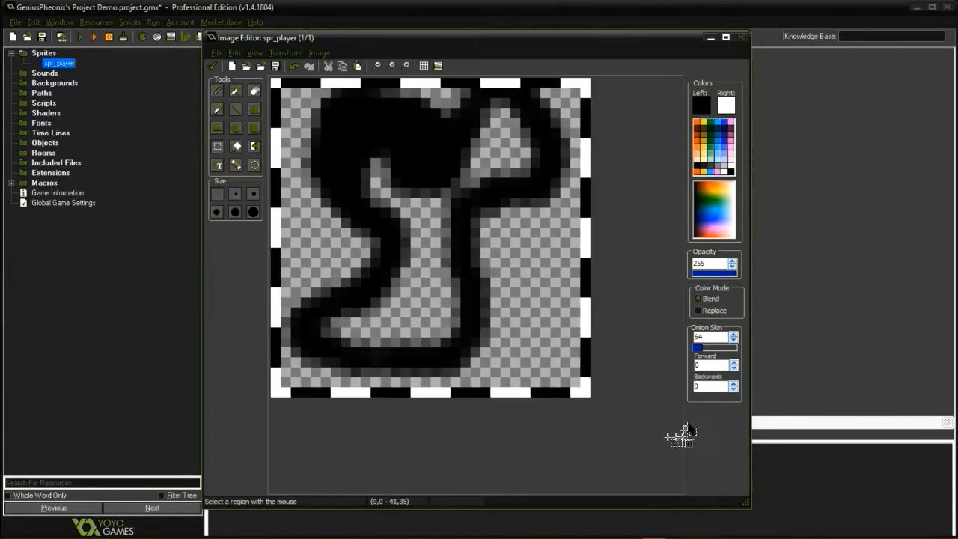
pyautogui.press('Delete')
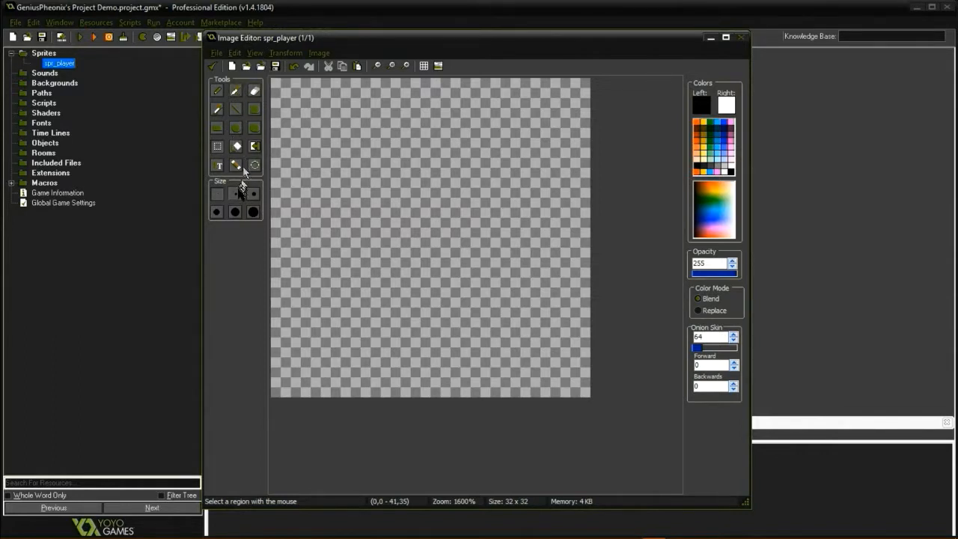
# Stamp black pencil dots in increasing brush sizes across the canvas and cover the whole image in black.
pyautogui.click(217, 92)
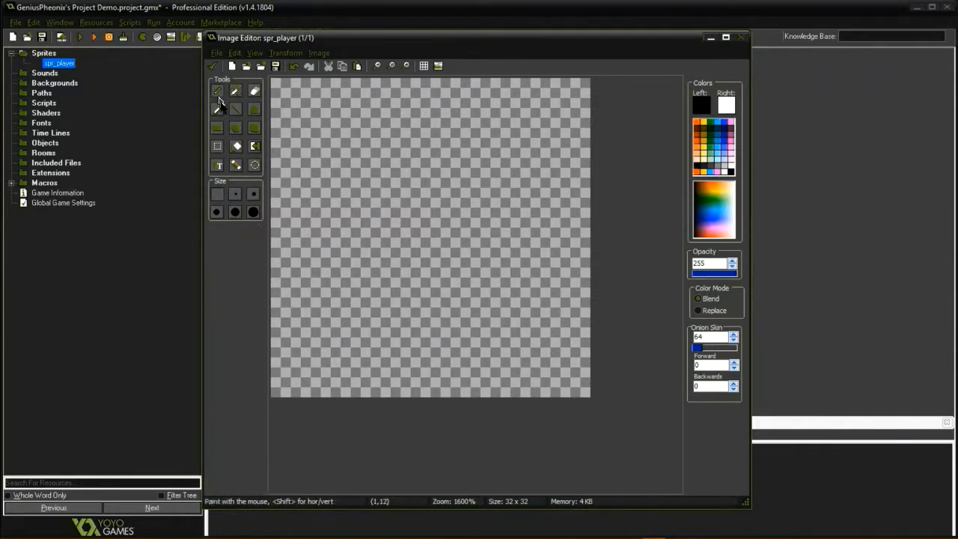
pyautogui.click(233, 213)
pyautogui.click(320, 237)
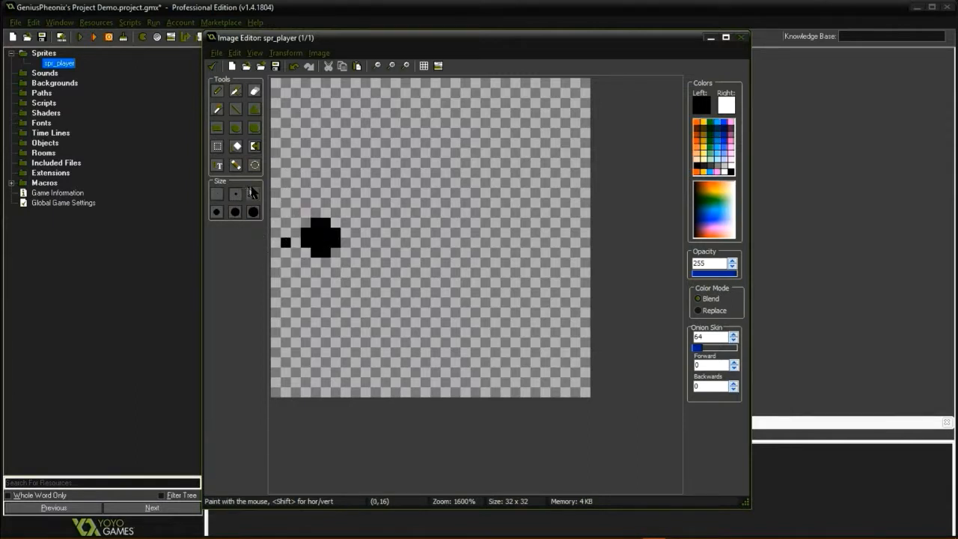
pyautogui.click(390, 238)
pyautogui.click(216, 212)
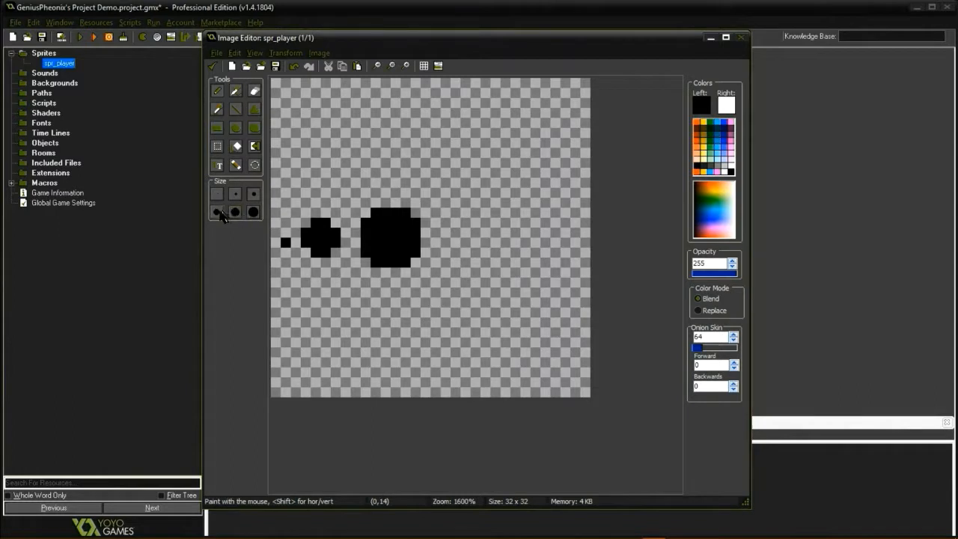
pyautogui.click(475, 237)
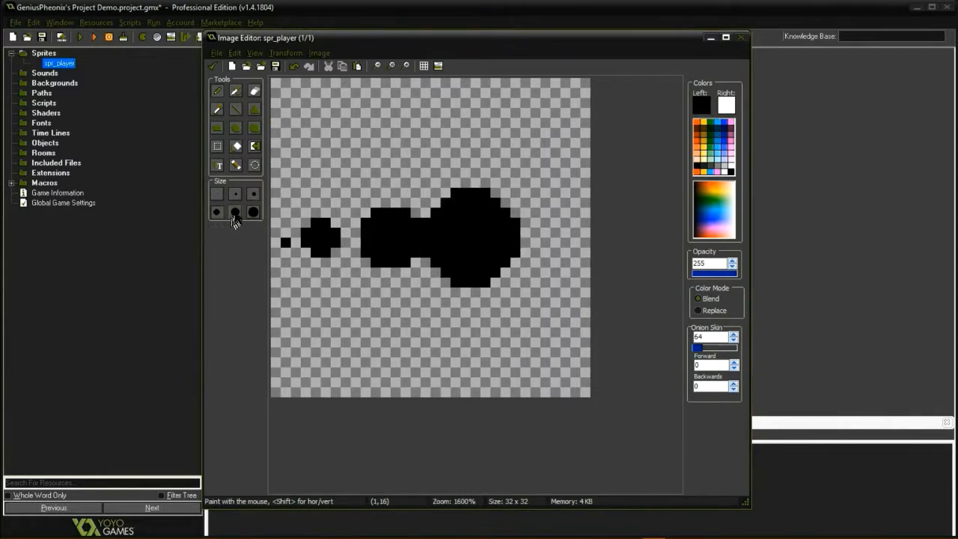
pyautogui.click(554, 145)
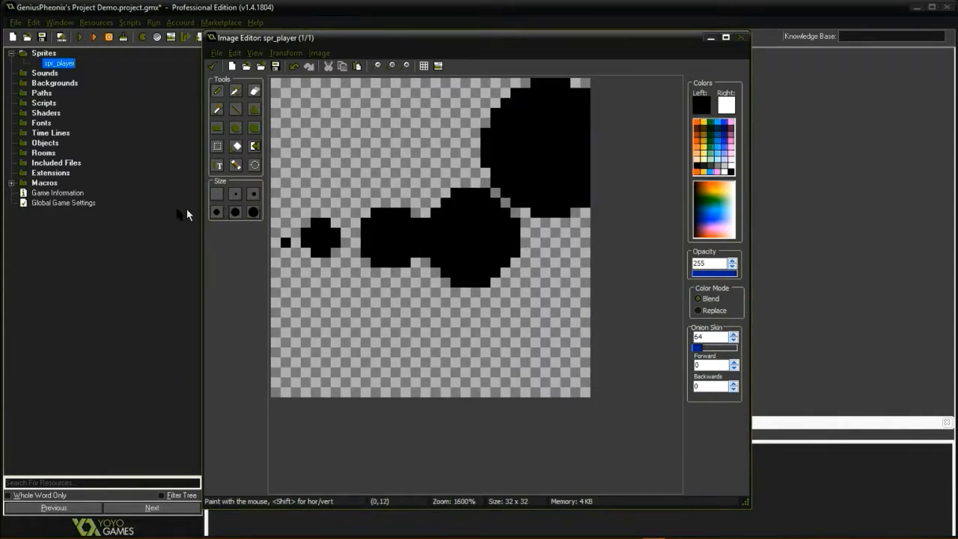
pyautogui.moveTo(385, 224)
pyautogui.mouseDown()
pyautogui.moveTo(453, 218)
pyautogui.moveTo(490, 363)
pyautogui.moveTo(584, 180)
pyautogui.moveTo(300, 388)
pyautogui.mouseUp()
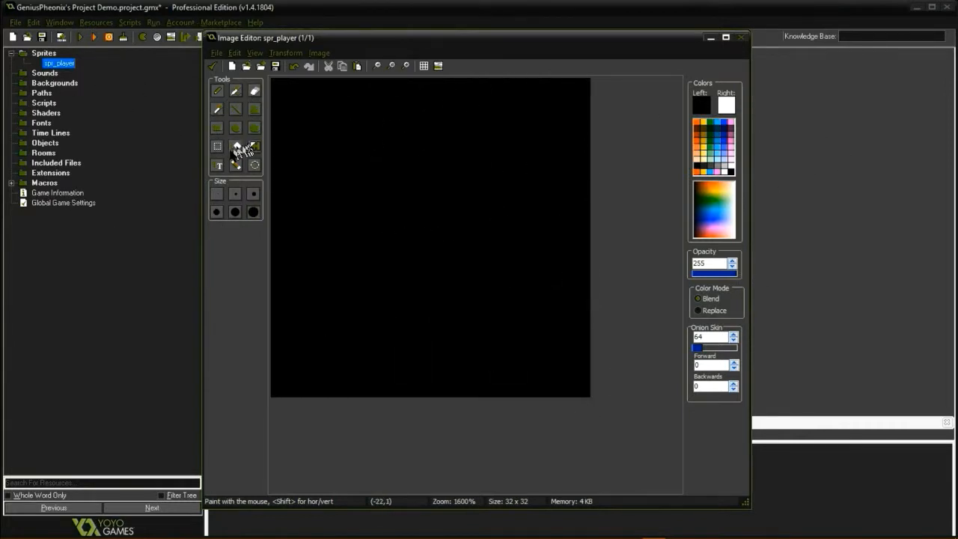
# Select the entire black-filled canvas and delete its contents.
pyautogui.click(217, 146)
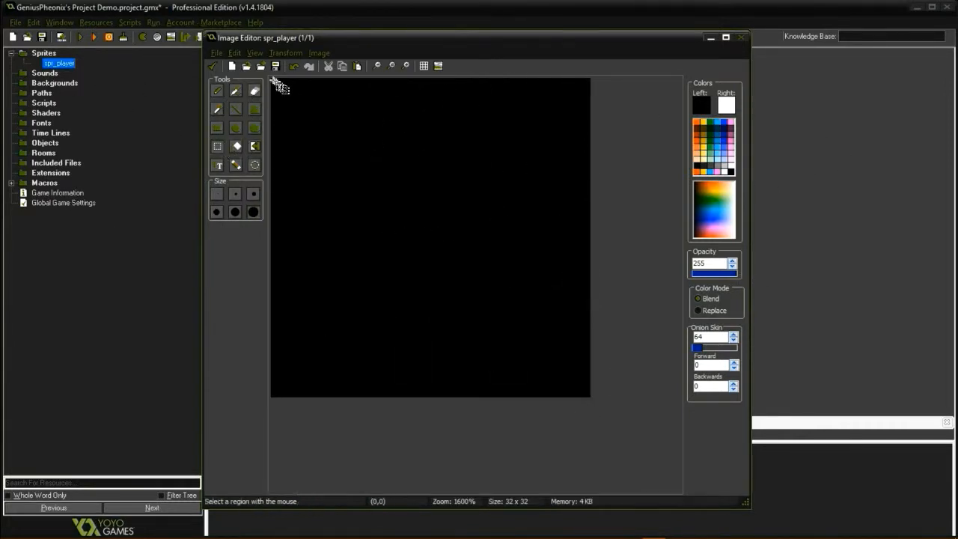
pyautogui.moveTo(274, 80); pyautogui.dragTo(726, 487)
pyautogui.press('Delete')
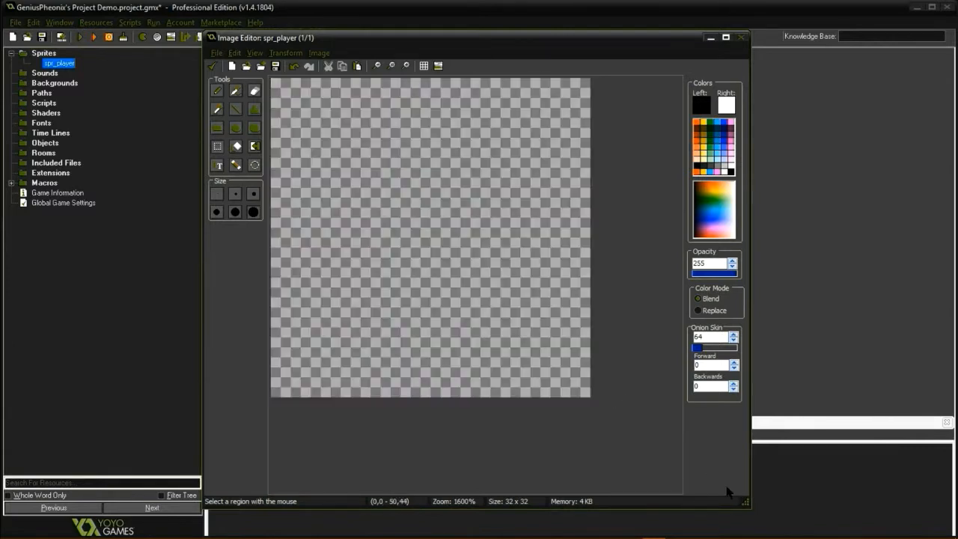
# Compare the options of the Spray, Pencil, Eraser and color picker tools.
pyautogui.click(237, 92)
pyautogui.click(217, 91)
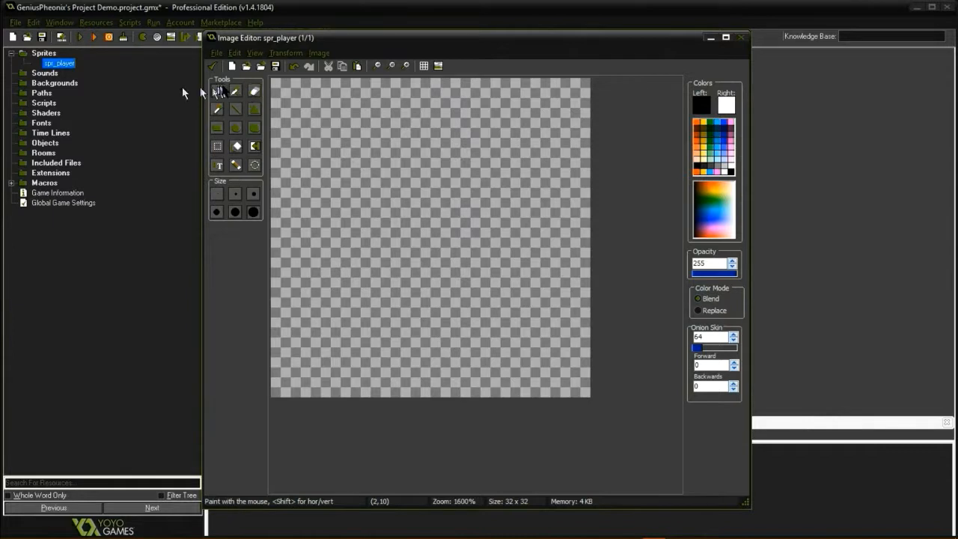
pyautogui.click(254, 91)
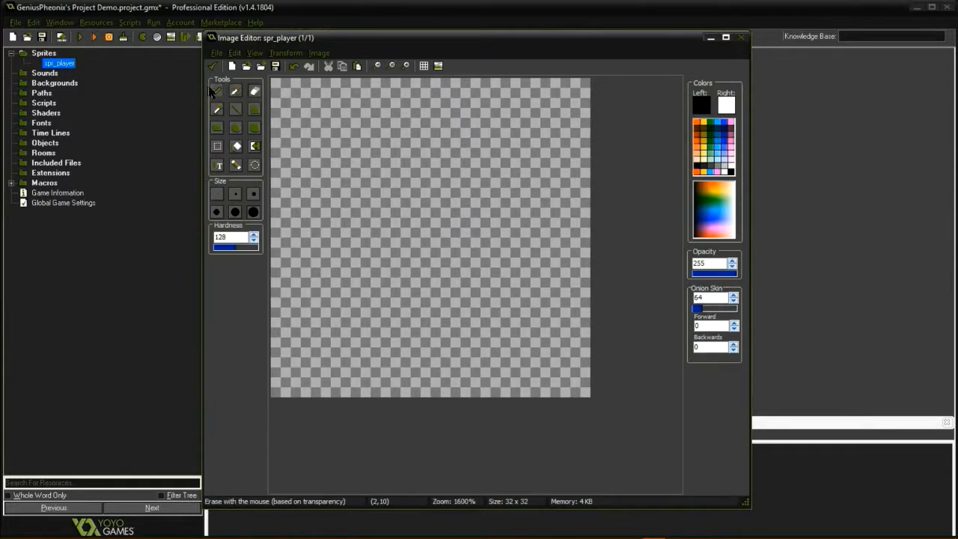
pyautogui.click(216, 91)
pyautogui.click(254, 91)
pyautogui.click(217, 111)
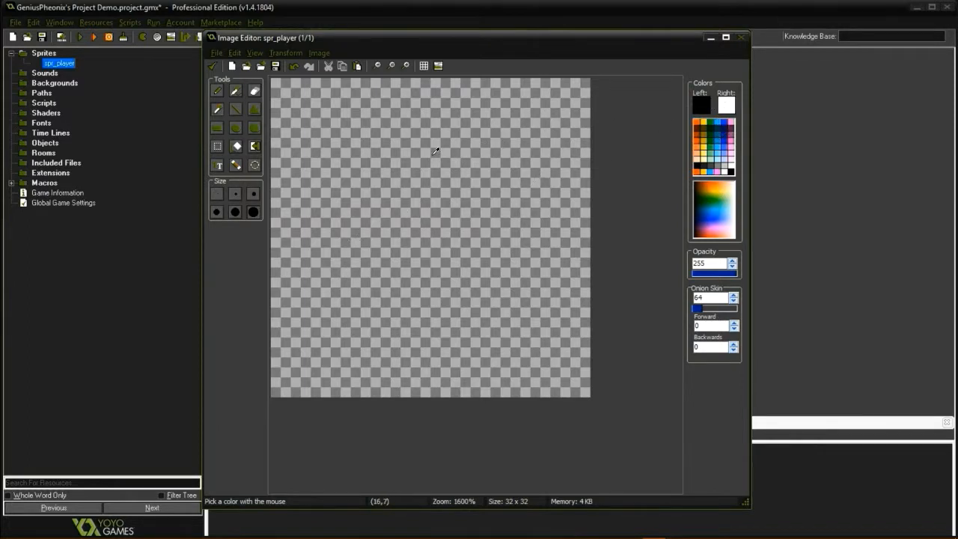
pyautogui.click(217, 91)
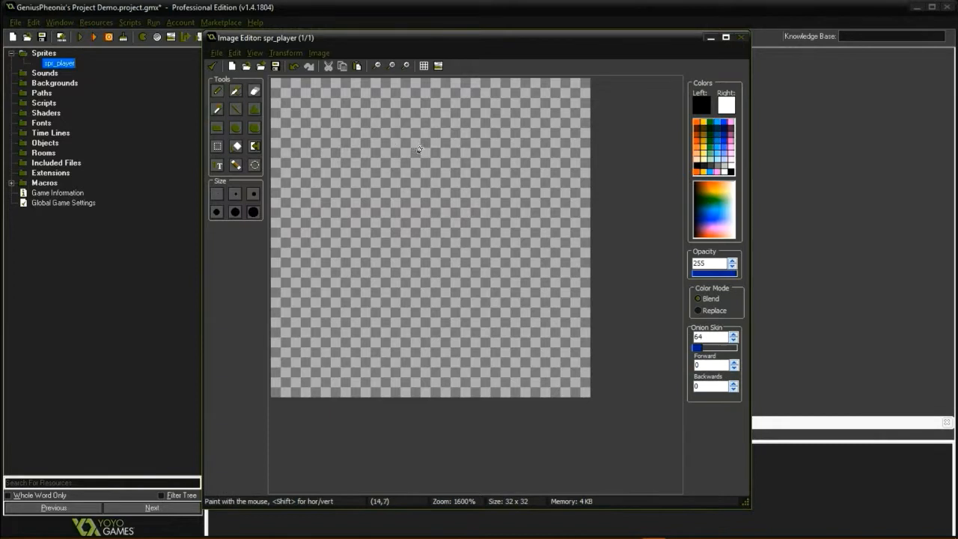
pyautogui.press('ctrl')
# Draw a thick black diagonal line across the canvas with the Line tool and undo it.
pyautogui.click(236, 109)
pyautogui.moveTo(290, 106); pyautogui.dragTo(469, 221)
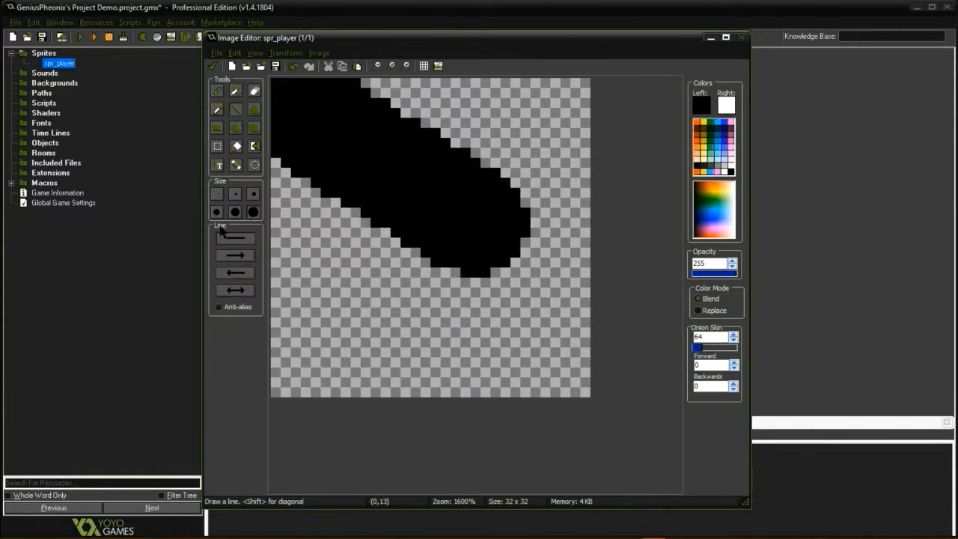
pyautogui.hotkey('ctrl', 'z')
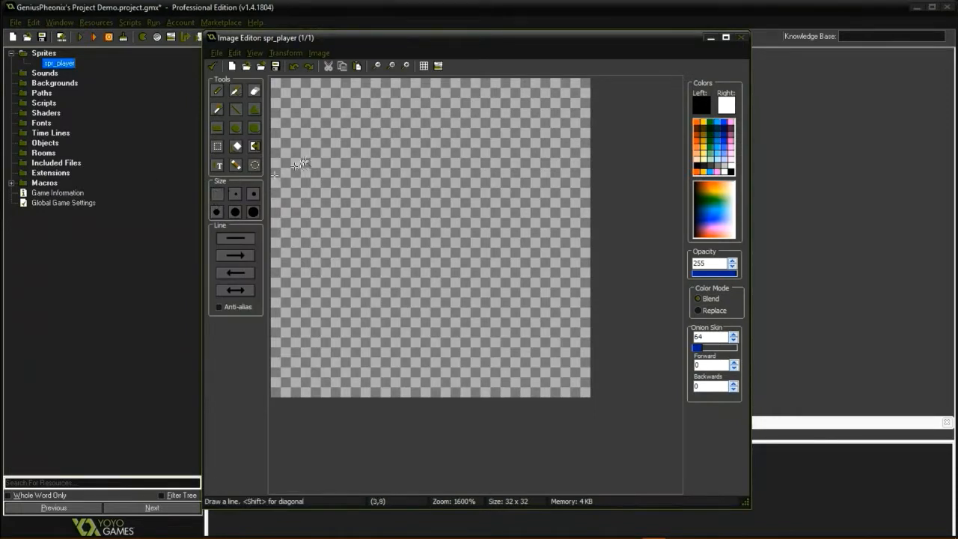
# Draw three one-pixel-thick horizontal black lines and a diagonal one with the Line tool, and delete the region containing them.
pyautogui.moveTo(302, 163); pyautogui.dragTo(410, 162)
pyautogui.moveTo(414, 152); pyautogui.dragTo(517, 152)
pyautogui.moveTo(393, 241)
pyautogui.mouseDown()
pyautogui.moveTo(437, 322)
pyautogui.moveTo(404, 188)
pyautogui.moveTo(413, 301)
pyautogui.moveTo(431, 243)
pyautogui.mouseUp()
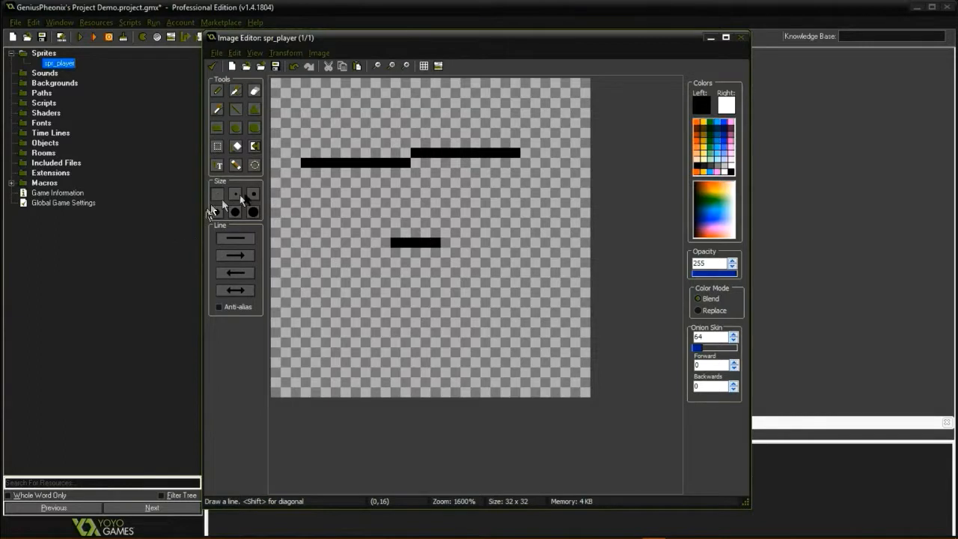
pyautogui.moveTo(285, 112)
pyautogui.mouseDown()
pyautogui.moveTo(592, 352)
pyautogui.moveTo(475, 253)
pyautogui.mouseUp()
pyautogui.click(217, 146)
pyautogui.moveTo(275, 103)
pyautogui.mouseDown()
pyautogui.moveTo(524, 342)
pyautogui.moveTo(537, 339)
pyautogui.mouseUp()
pyautogui.press('Delete')
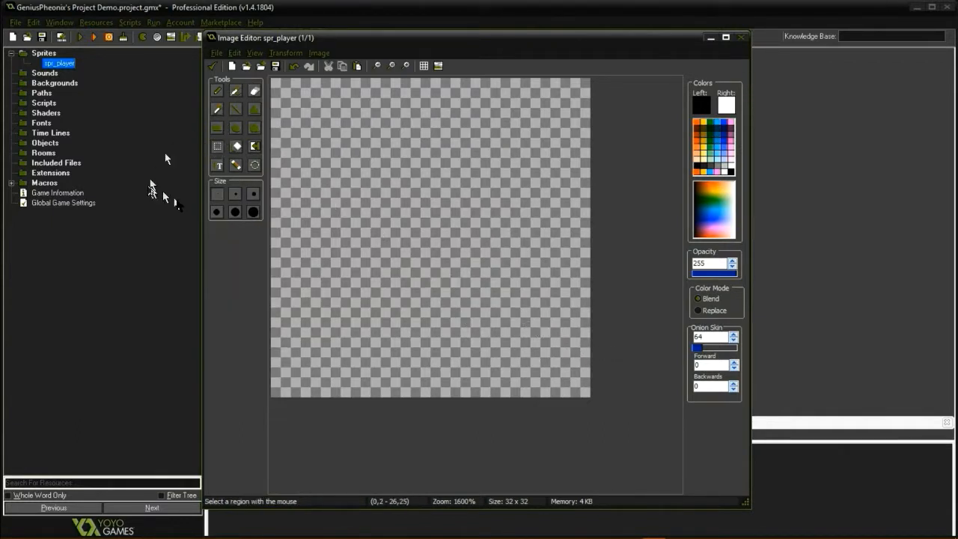
# Draw a horizontal black line about 22 pixels long with a right-pointing arrowhead in the canvas's upper half.
pyautogui.click(236, 110)
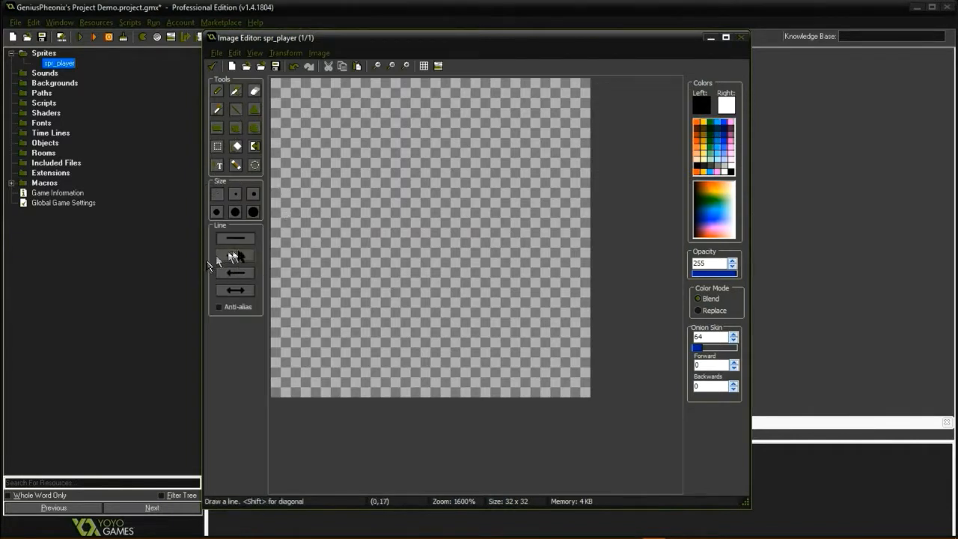
pyautogui.click(241, 256)
pyautogui.moveTo(330, 152); pyautogui.dragTo(544, 152)
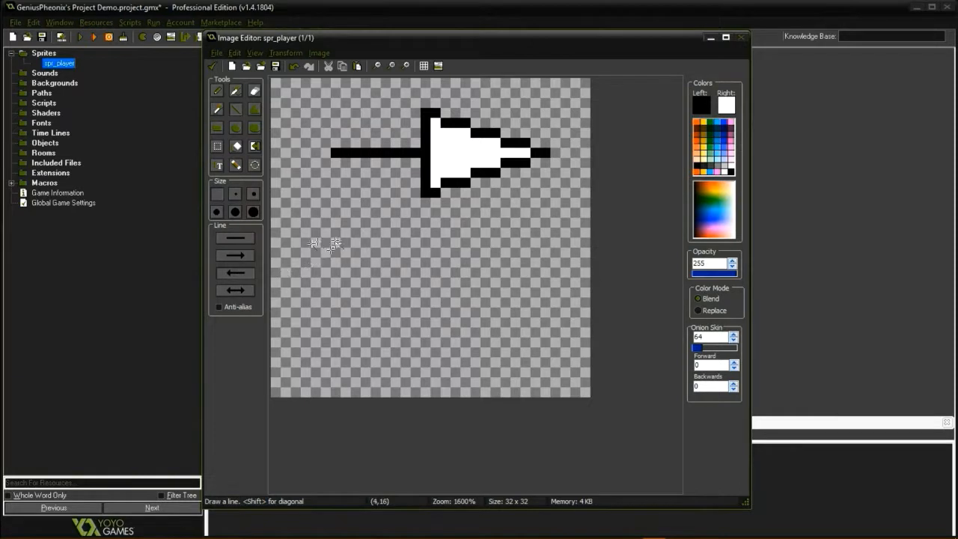
# Draw a left-pointing arrow about 23 pixels long and a double-headed arrow below it, and delete everything on the canvas.
pyautogui.moveTo(320, 244); pyautogui.dragTo(550, 244)
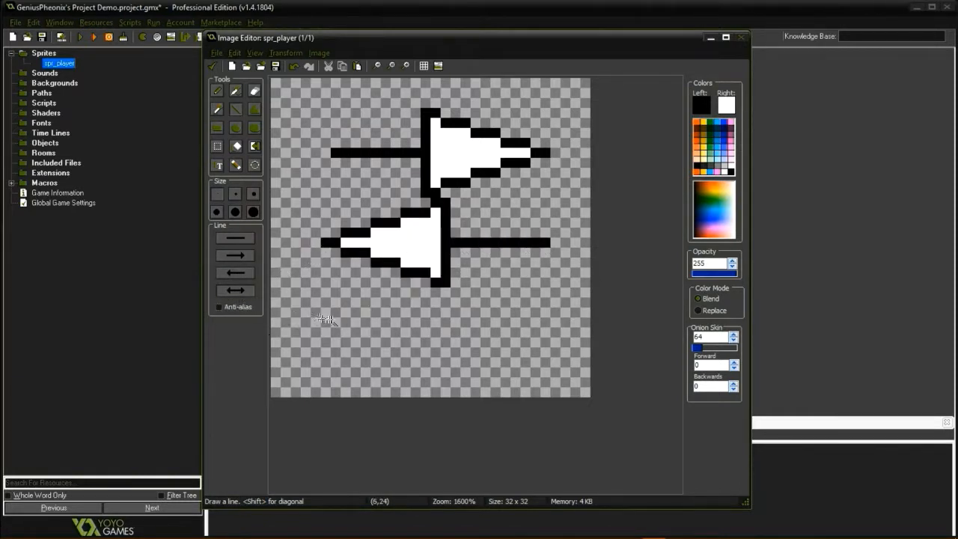
pyautogui.moveTo(333, 320)
pyautogui.mouseDown()
pyautogui.moveTo(367, 328)
pyautogui.moveTo(588, 323)
pyautogui.moveTo(523, 312)
pyautogui.moveTo(563, 334)
pyautogui.moveTo(570, 324)
pyautogui.mouseUp()
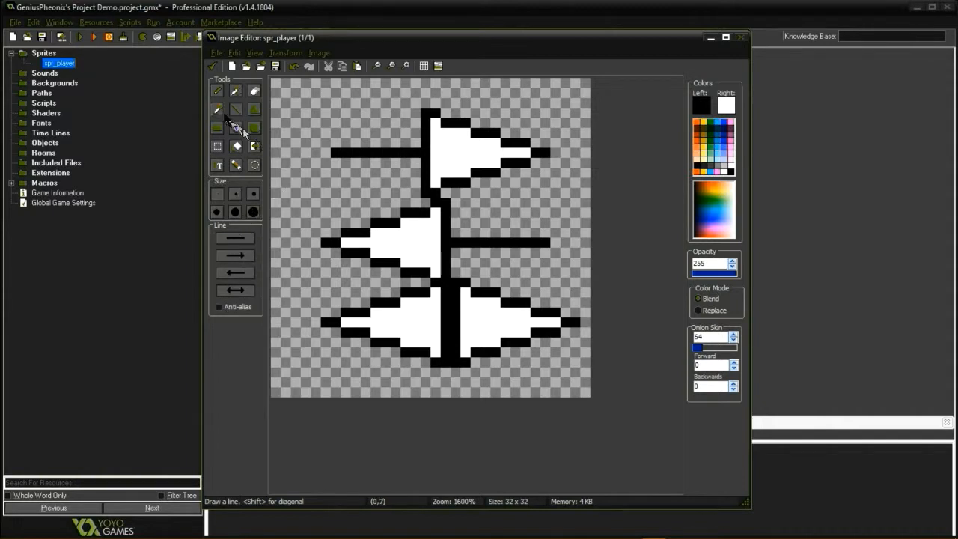
pyautogui.click(217, 147)
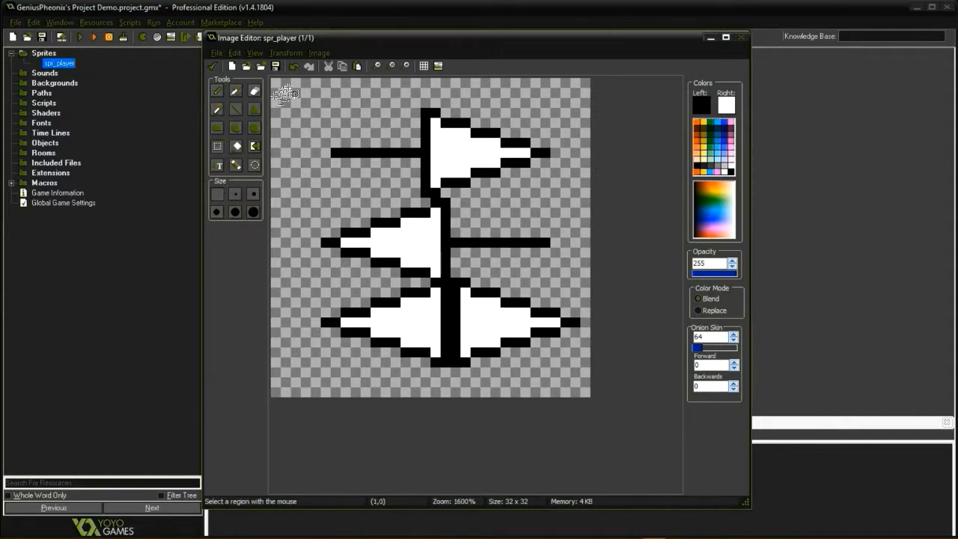
pyautogui.moveTo(275, 84)
pyautogui.mouseDown()
pyautogui.moveTo(574, 438)
pyautogui.moveTo(605, 434)
pyautogui.moveTo(588, 438)
pyautogui.mouseUp()
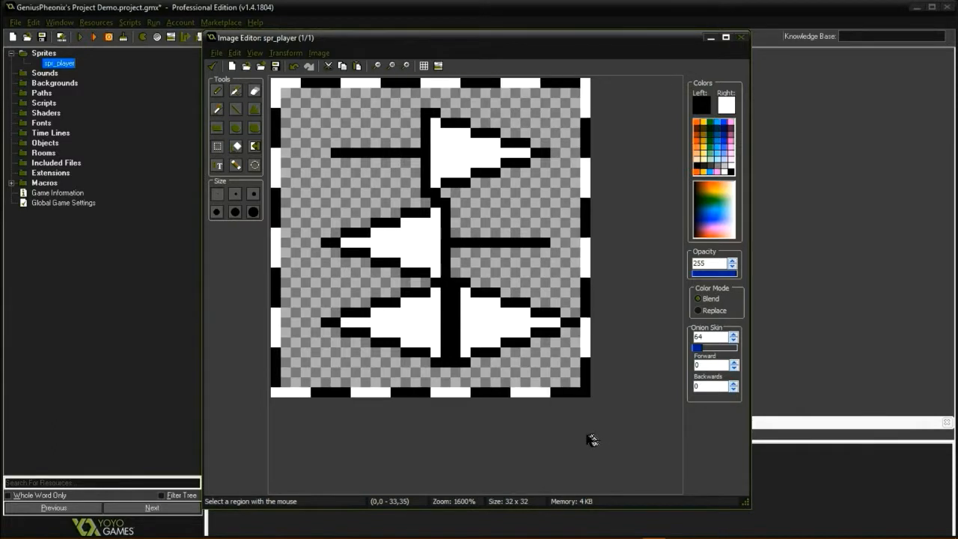
pyautogui.press('Delete')
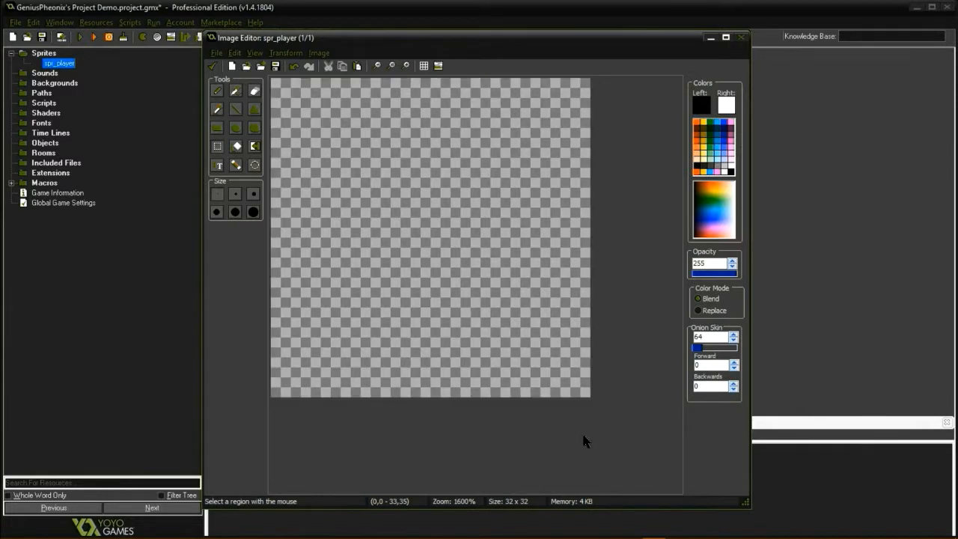
# Draw a white-filled, black-outlined triangle with the Polygon tool, spanning the upper-left corner, the right edge's middle and the lower-left corner.
pyautogui.click(236, 129)
pyautogui.click(256, 129)
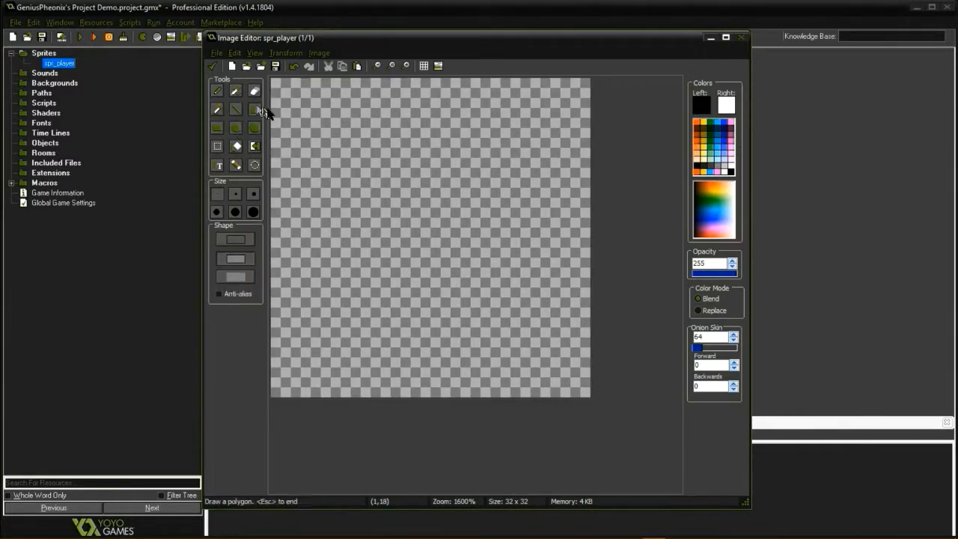
pyautogui.click(585, 238)
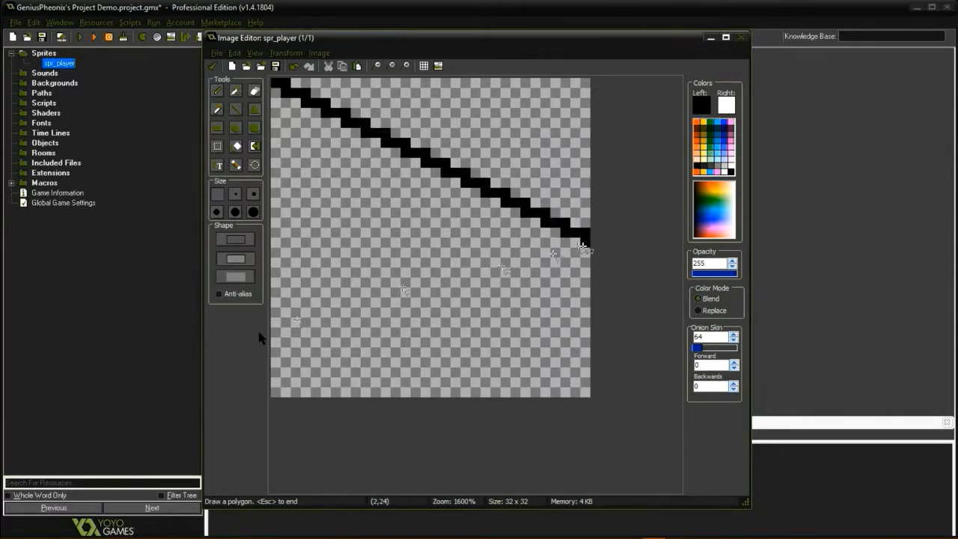
pyautogui.click(275, 392)
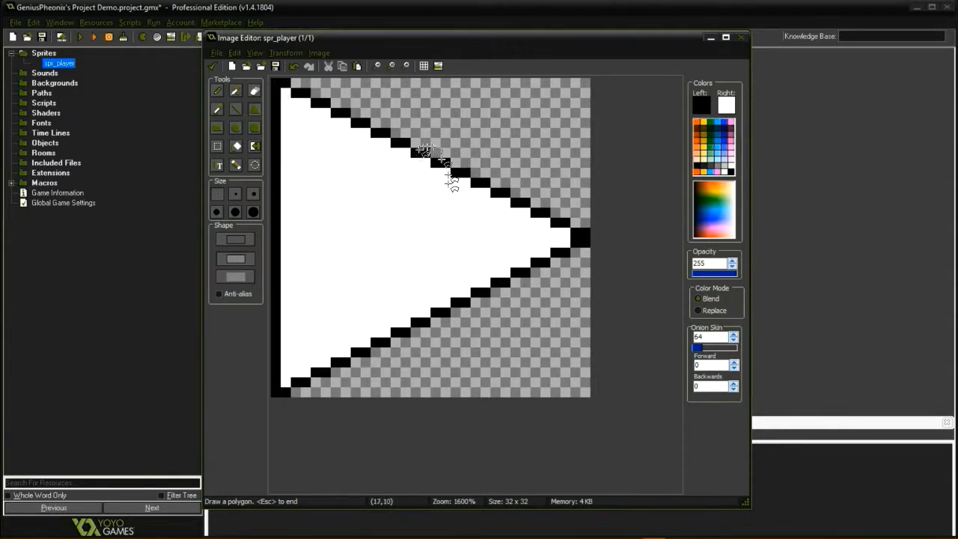
# Draw an irregular tall white polygon with a black outline over the triangle's right part, and extend it toward the canvas's upper-right area.
pyautogui.click(505, 103)
pyautogui.click(525, 342)
pyautogui.click(555, 351)
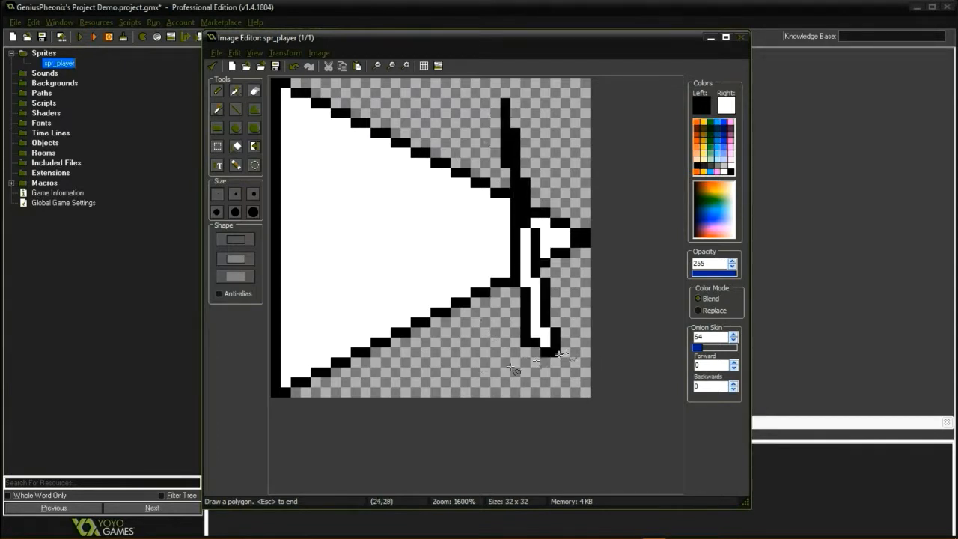
pyautogui.click(425, 372)
pyautogui.click(418, 103)
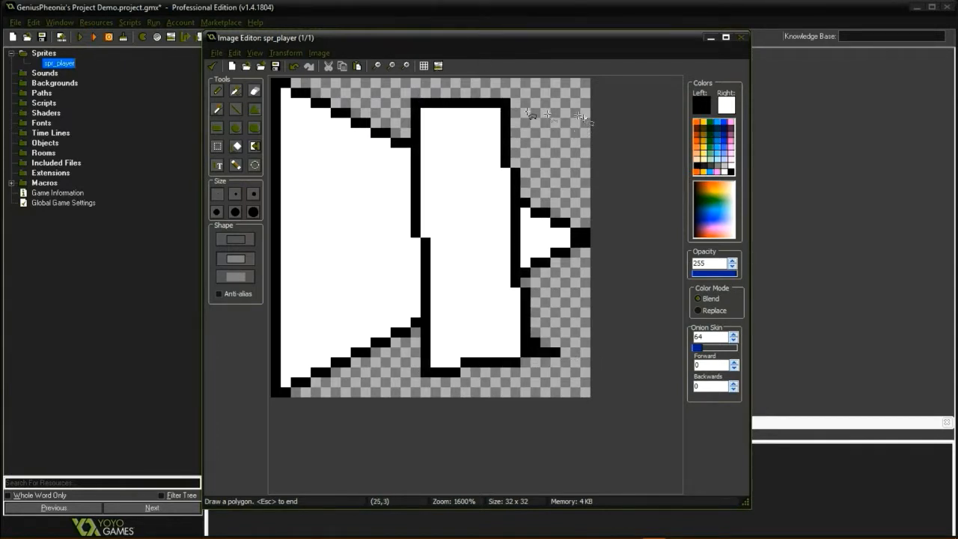
pyautogui.click(575, 90)
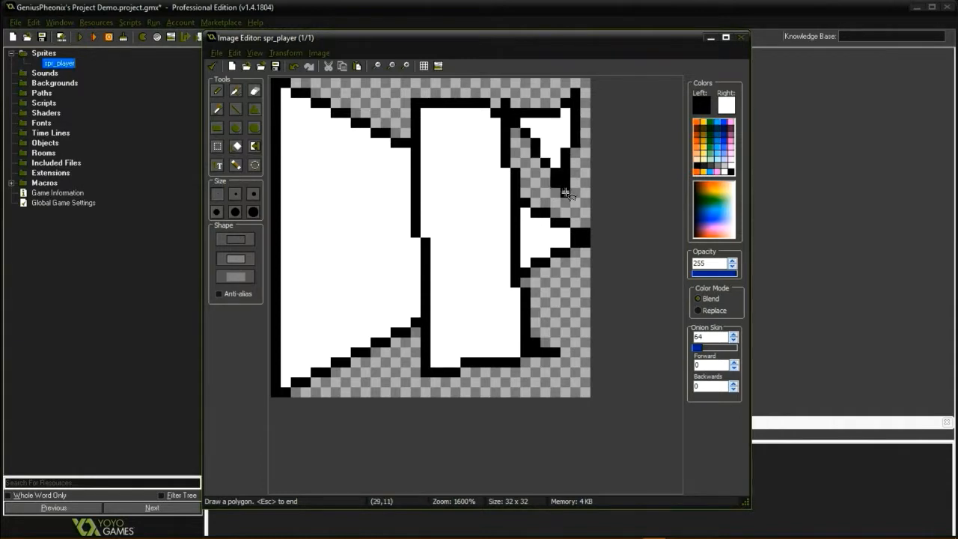
# Select the whole canvas as a region and delete all the polygons.
pyautogui.click(218, 147)
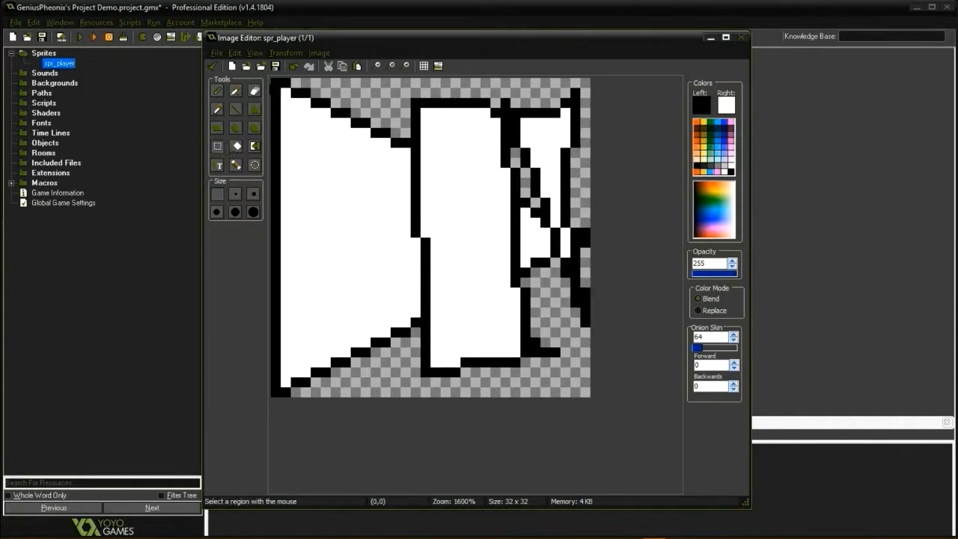
pyautogui.moveTo(276, 83); pyautogui.dragTo(651, 441)
pyautogui.press('Delete')
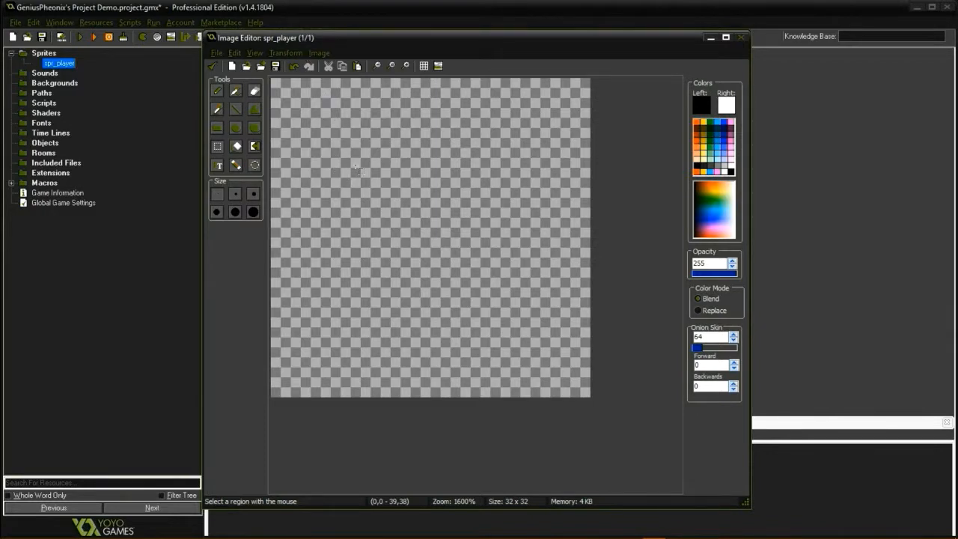
# Dismiss the Avast notification covering the image editor.
pyautogui.press('ctrl')
pyautogui.keyDown('ctrl'); pyautogui.scroll(1, 389, 153); pyautogui.keyUp('ctrl')
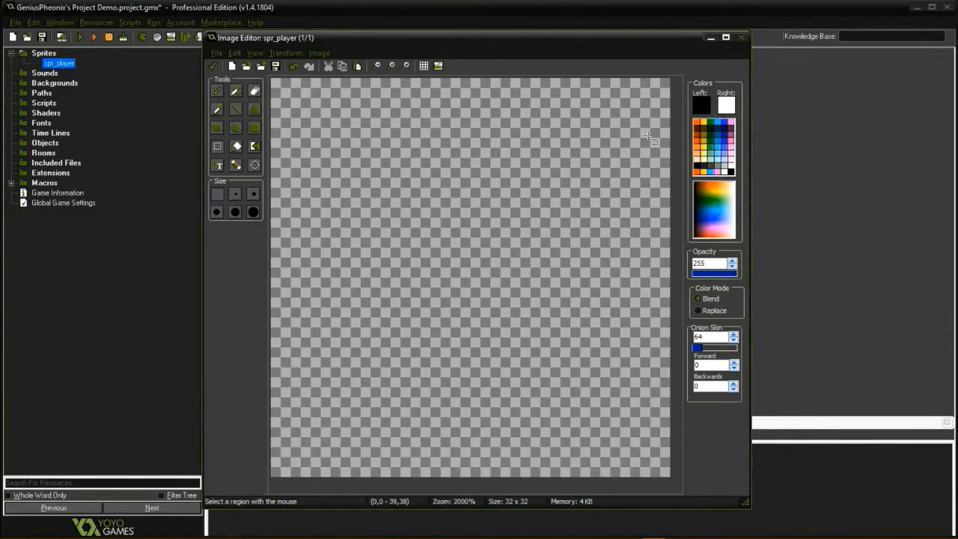
pyautogui.click(377, 65)
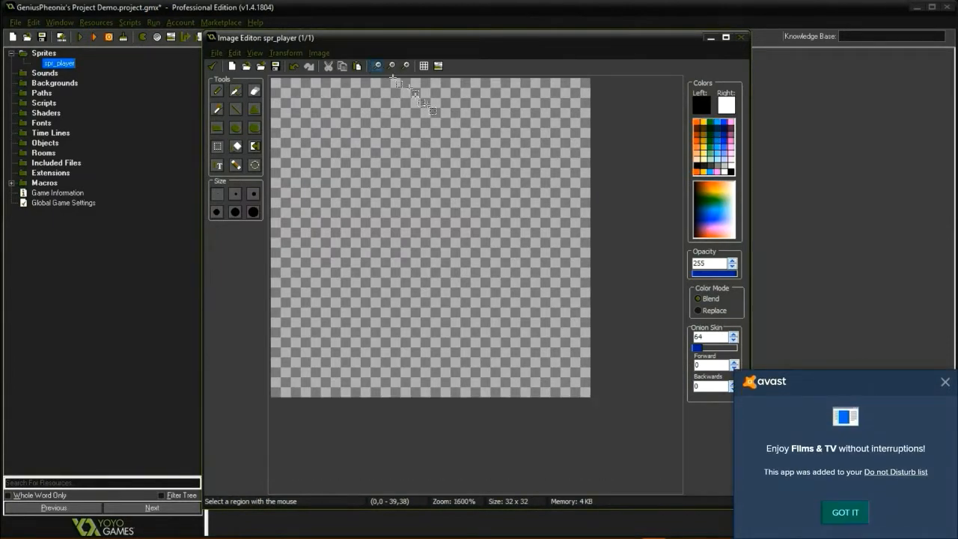
pyautogui.click(946, 382)
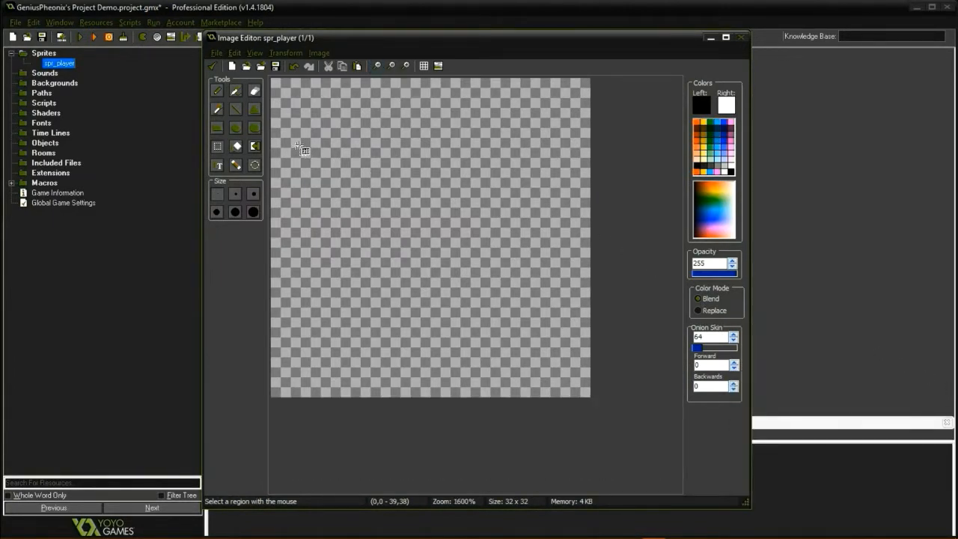
# Scribble a black shape mid-canvas with the Pencil tool, and move it as a selected region about 4 pixels right and 2 up.
pyautogui.click(218, 91)
pyautogui.moveTo(411, 204)
pyautogui.mouseDown()
pyautogui.moveTo(509, 254)
pyautogui.moveTo(397, 225)
pyautogui.moveTo(326, 243)
pyautogui.moveTo(386, 268)
pyautogui.mouseUp()
pyautogui.moveTo(378, 216); pyautogui.dragTo(419, 173)
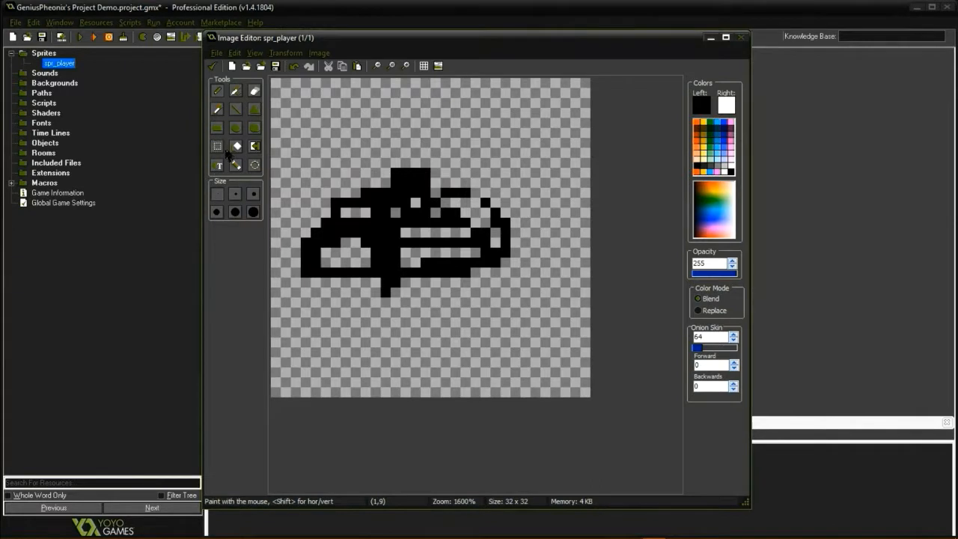
pyautogui.click(217, 146)
pyautogui.moveTo(273, 150)
pyautogui.mouseDown()
pyautogui.moveTo(321, 172)
pyautogui.moveTo(543, 329)
pyautogui.moveTo(534, 306)
pyautogui.mouseUp()
pyautogui.moveTo(409, 224)
pyautogui.mouseDown()
pyautogui.moveTo(450, 188)
pyautogui.moveTo(459, 206)
pyautogui.moveTo(449, 203)
pyautogui.mouseUp()
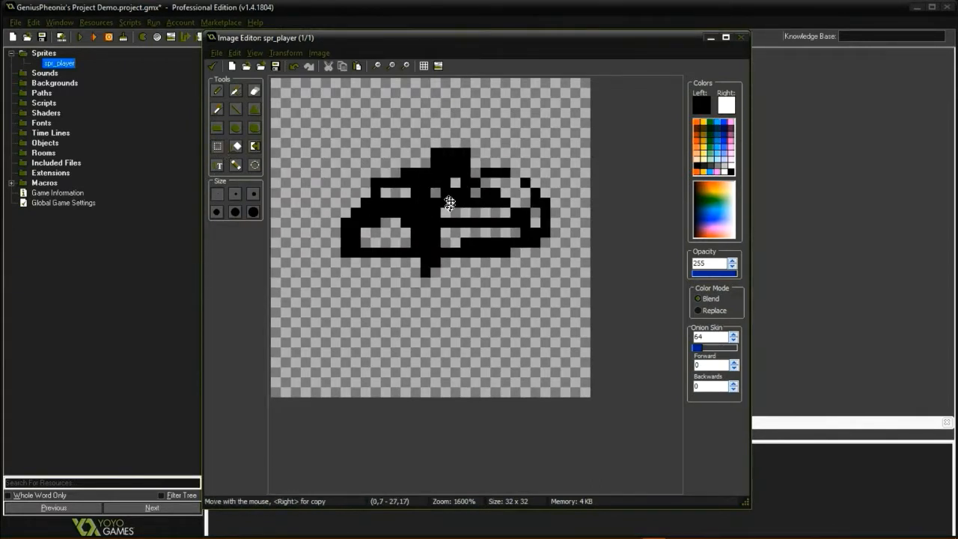
# Copy the selected scribble and place the pasted duplicate directly beneath the original.
pyautogui.hotkey('ctrl', 'c')
pyautogui.hotkey('ctrl', 'v')
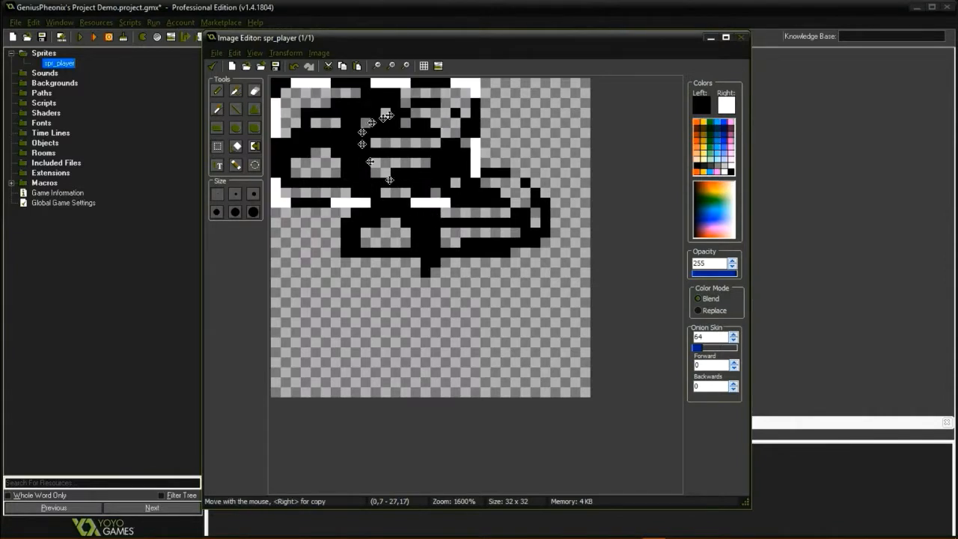
pyautogui.moveTo(389, 180); pyautogui.dragTo(478, 306)
pyautogui.click(427, 223)
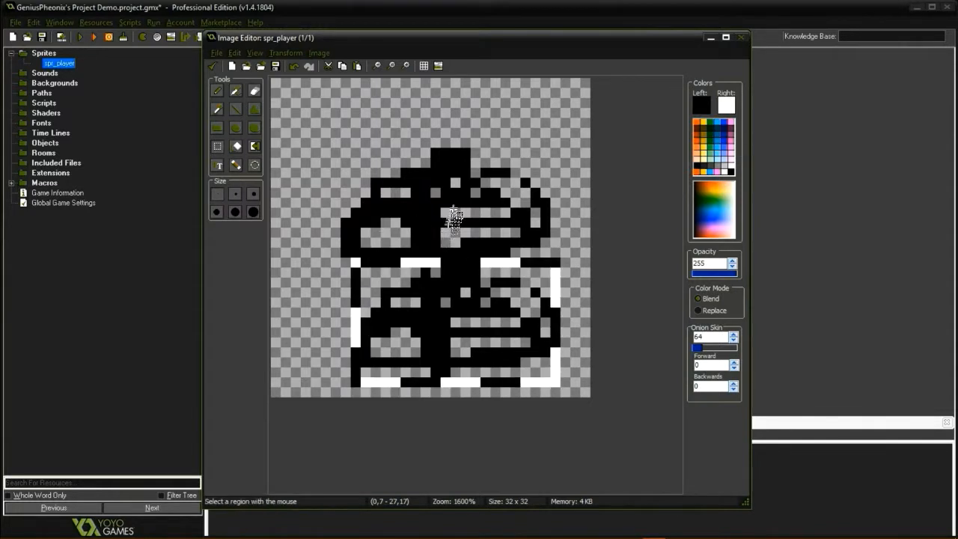
# Delete the pasted duplicate and the original scribble.
pyautogui.press('Delete')
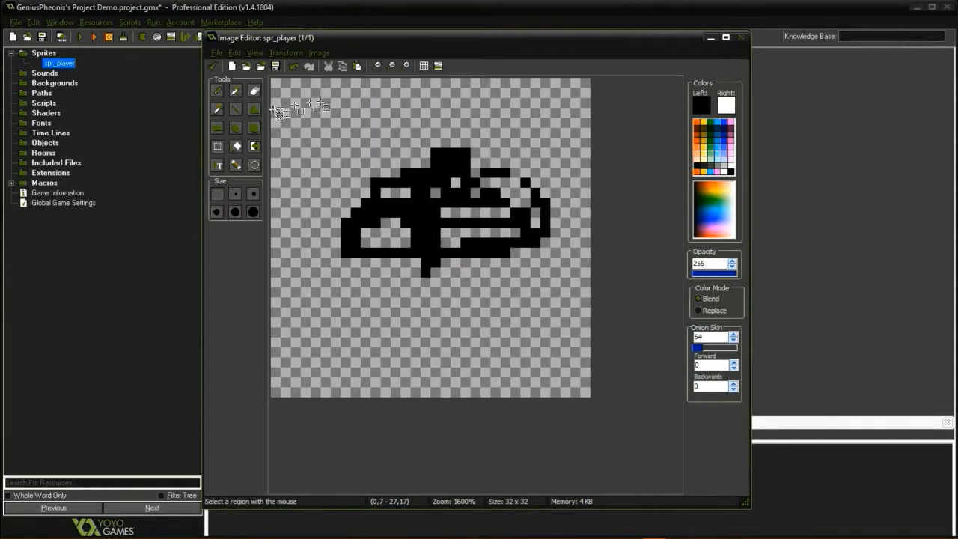
pyautogui.moveTo(322, 100); pyautogui.dragTo(562, 309)
pyautogui.press('Delete')
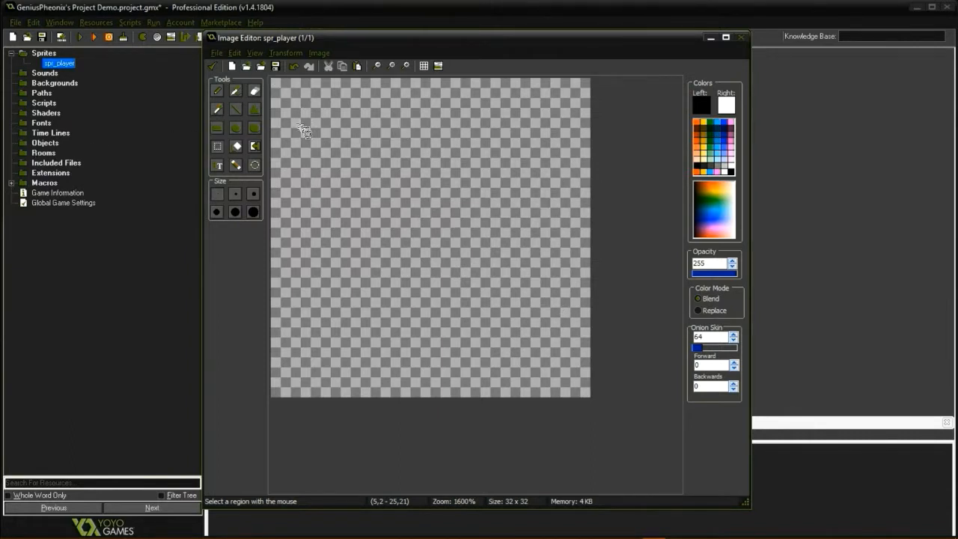
# Select two large rectangular regions of the empty canvas and deselect each.
pyautogui.moveTo(292, 101); pyautogui.dragTo(592, 368)
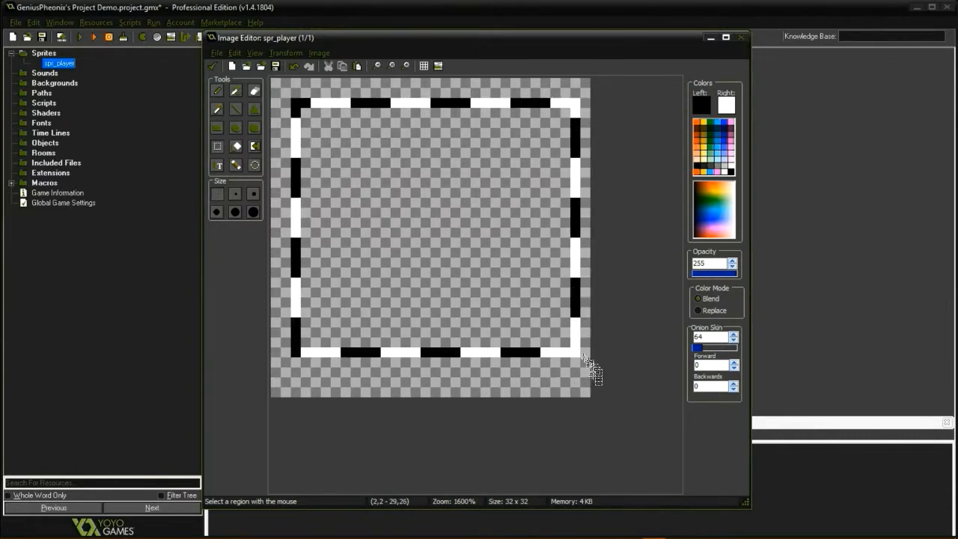
pyautogui.click(418, 281)
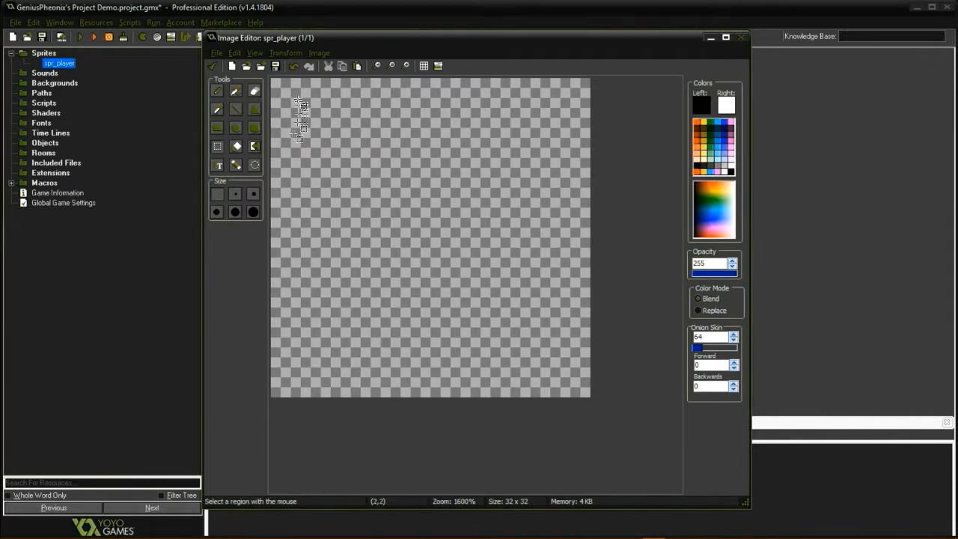
pyautogui.moveTo(293, 101); pyautogui.dragTo(522, 362)
pyautogui.click(531, 346)
# Compare the options of the Fill, Change Color, Pencil, Spray, Eraser and color picker tools.
pyautogui.click(237, 146)
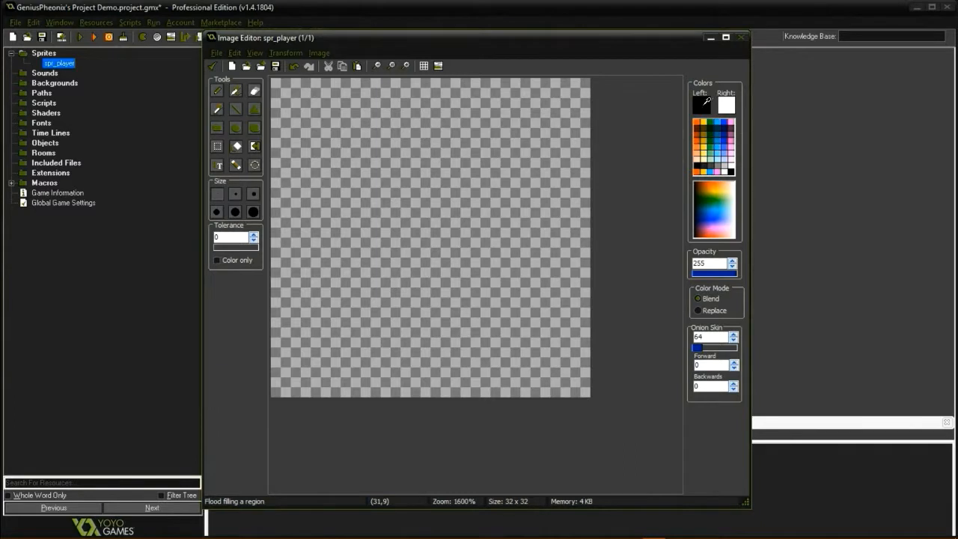
pyautogui.click(255, 147)
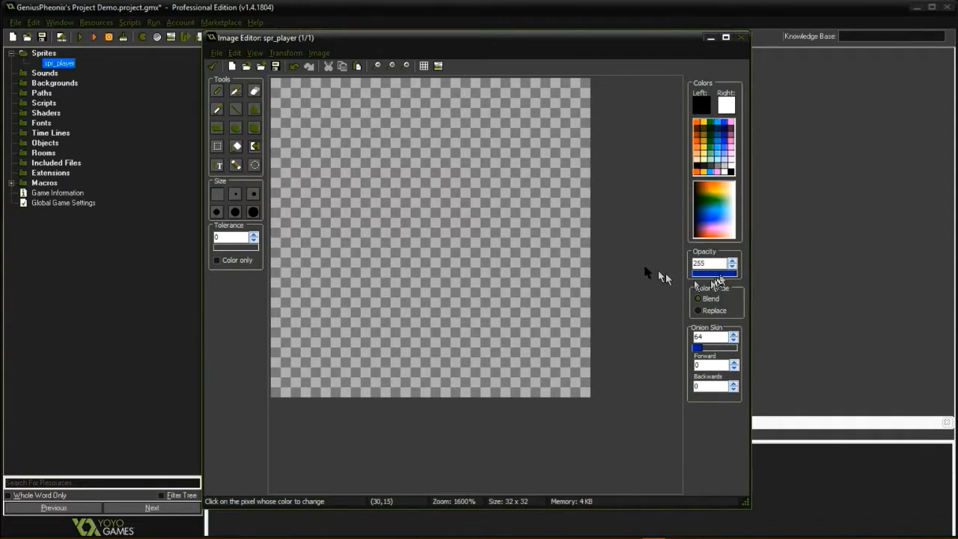
pyautogui.click(217, 90)
pyautogui.click(235, 91)
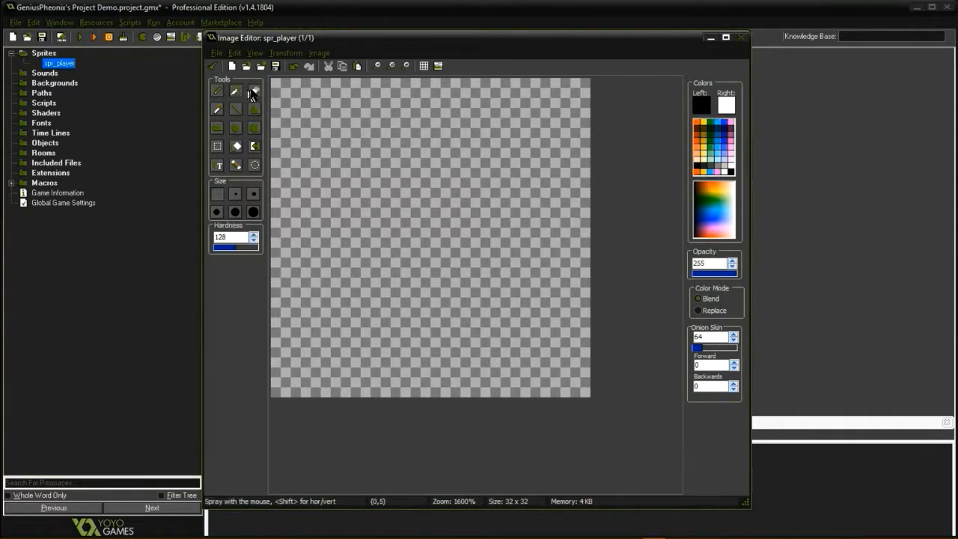
pyautogui.click(255, 90)
pyautogui.click(217, 108)
# Set the opacity to 255 and the color mode to Blend for the Pencil tool.
pyautogui.click(217, 91)
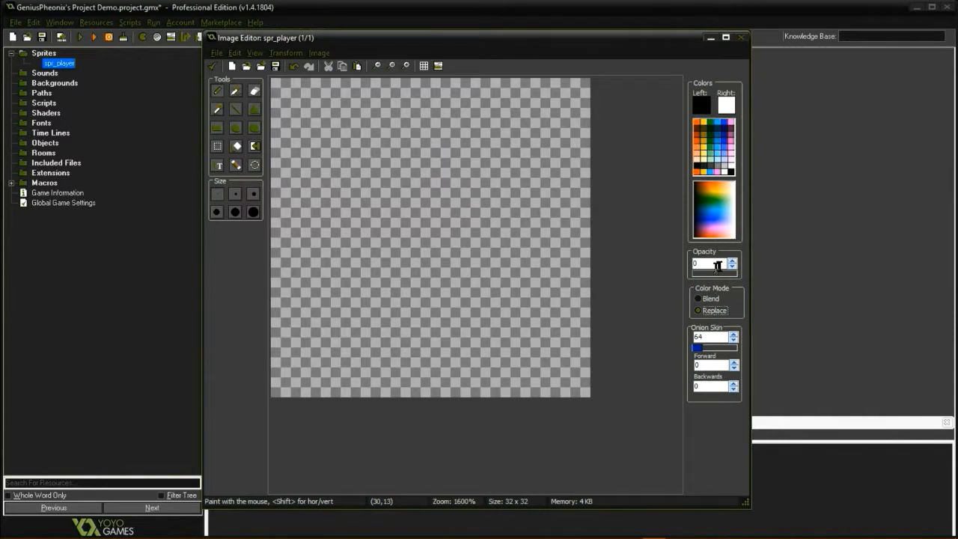
pyautogui.moveTo(711, 274); pyautogui.dragTo(739, 275)
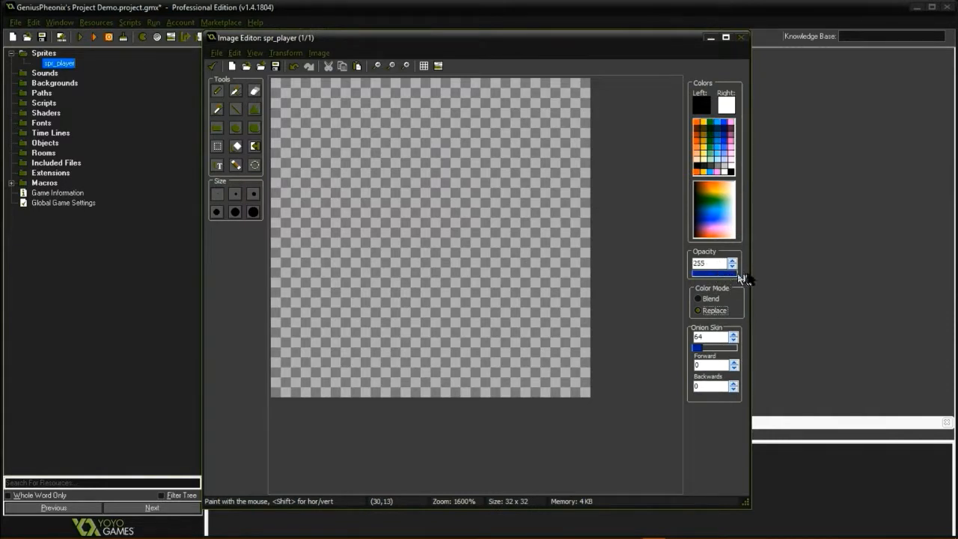
pyautogui.click(708, 310)
# Add the text "Hi" in black with the Text tool and move it to the left of the canvas's center.
pyautogui.click(219, 165)
pyautogui.click(472, 197)
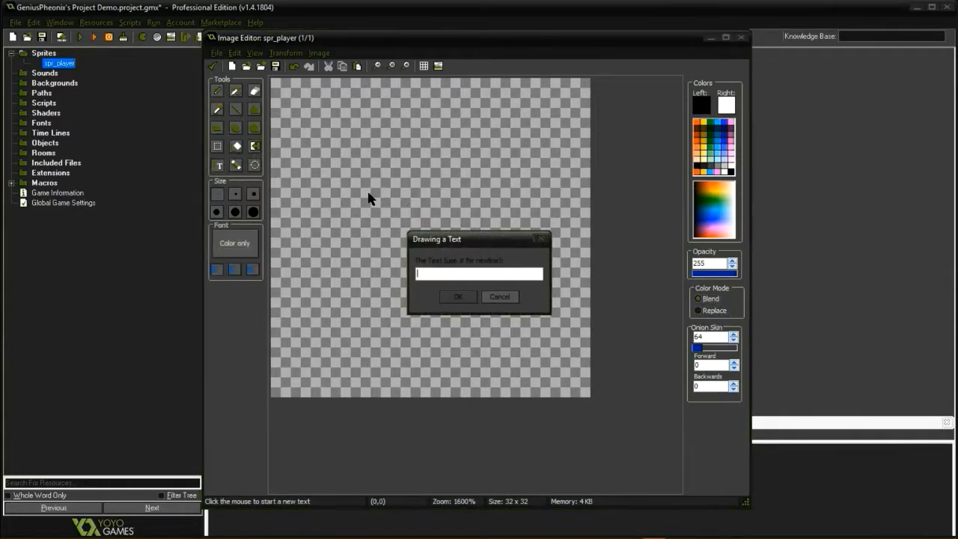
pyautogui.press('capslock')
pyautogui.write('Hi')
pyautogui.press('Return')
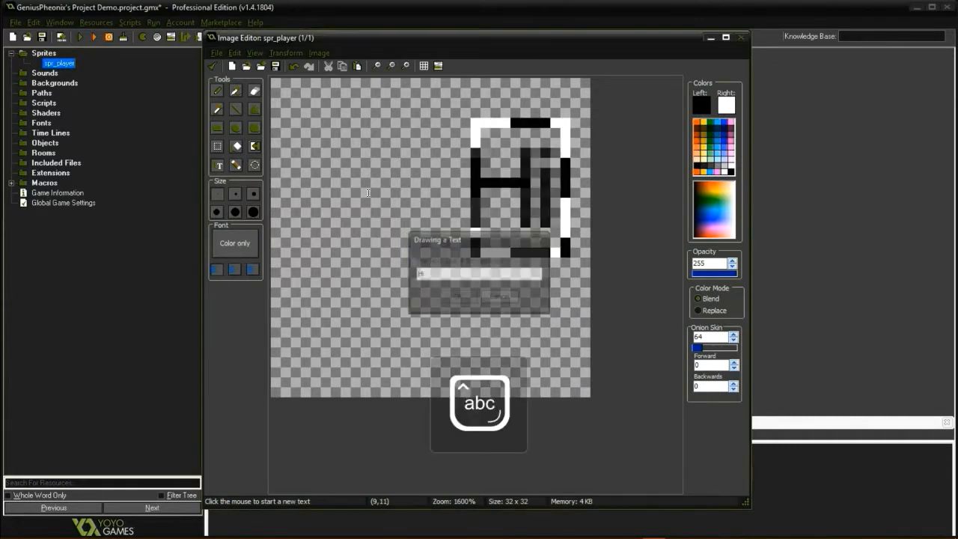
pyautogui.moveTo(499, 212)
pyautogui.mouseDown()
pyautogui.moveTo(382, 226)
pyautogui.moveTo(412, 226)
pyautogui.mouseUp()
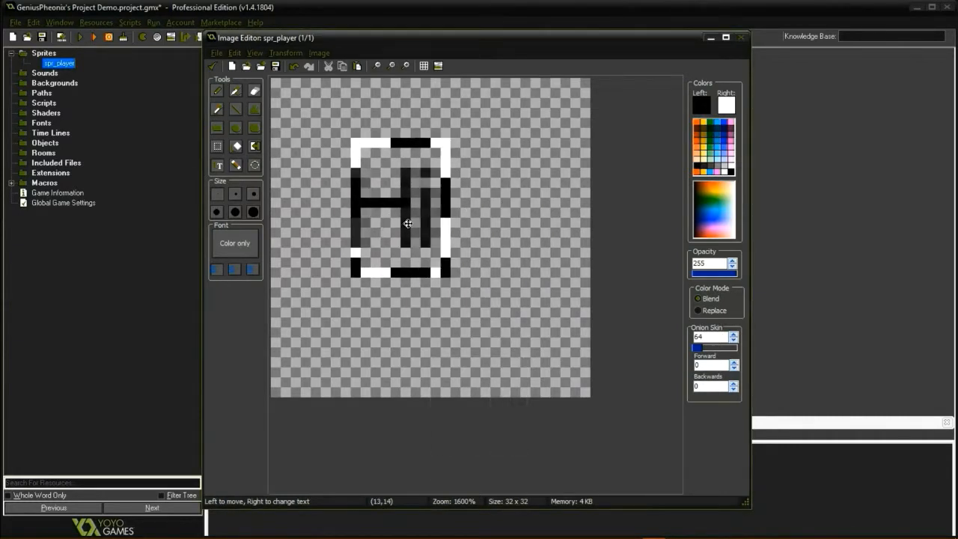
# Select the region containing the "Hi" text and delete it.
pyautogui.click(217, 146)
pyautogui.moveTo(273, 139); pyautogui.dragTo(536, 341)
pyautogui.press('Delete')
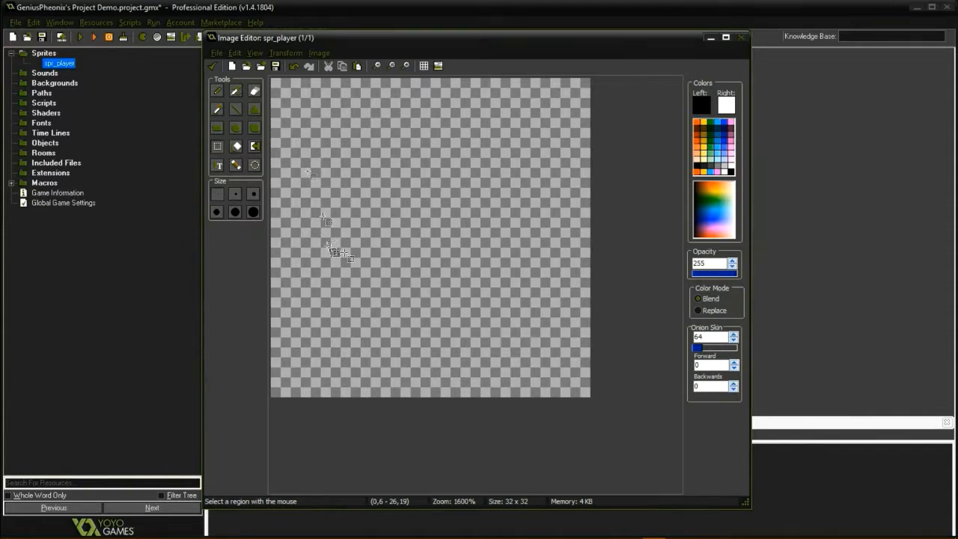
# Paint a solid black blob across the canvas's middle with the Pencil tool, and a white area along its lower-left side.
pyautogui.click(217, 90)
pyautogui.moveTo(385, 221)
pyautogui.mouseDown()
pyautogui.moveTo(452, 255)
pyautogui.moveTo(487, 214)
pyautogui.moveTo(458, 256)
pyautogui.moveTo(434, 252)
pyautogui.moveTo(443, 238)
pyautogui.mouseUp()
pyautogui.moveTo(444, 197); pyautogui.dragTo(413, 196)
pyautogui.moveTo(553, 232)
pyautogui.mouseDown()
pyautogui.moveTo(524, 255)
pyautogui.moveTo(513, 202)
pyautogui.moveTo(550, 218)
pyautogui.moveTo(495, 211)
pyautogui.mouseUp()
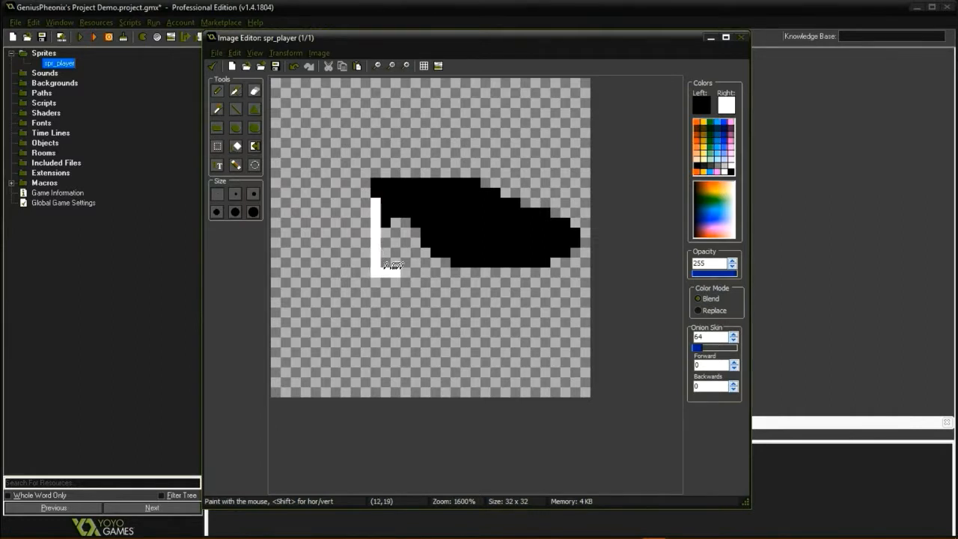
pyautogui.moveTo(393, 268)
pyautogui.mouseDown(button='right')
pyautogui.moveTo(433, 264)
pyautogui.moveTo(415, 241)
pyautogui.mouseUp(button='right')
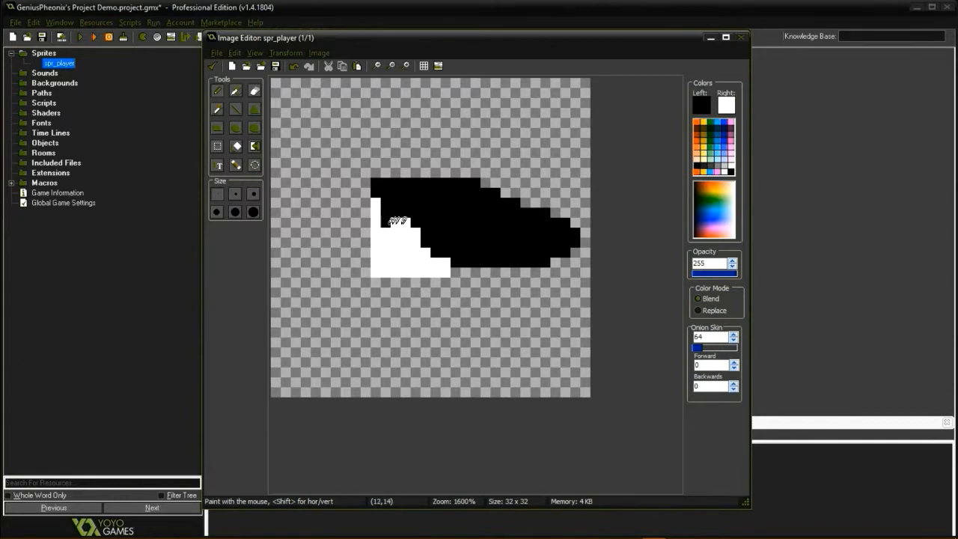
# Select the painted black shape with the Magic Wand tool.
pyautogui.click(236, 165)
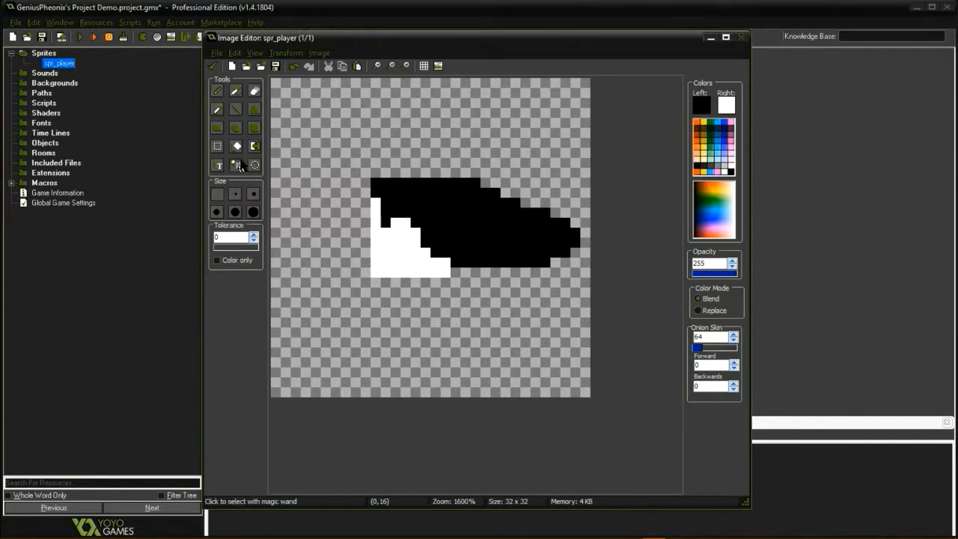
pyautogui.click(449, 214)
pyautogui.moveTo(449, 214); pyautogui.dragTo(480, 222)
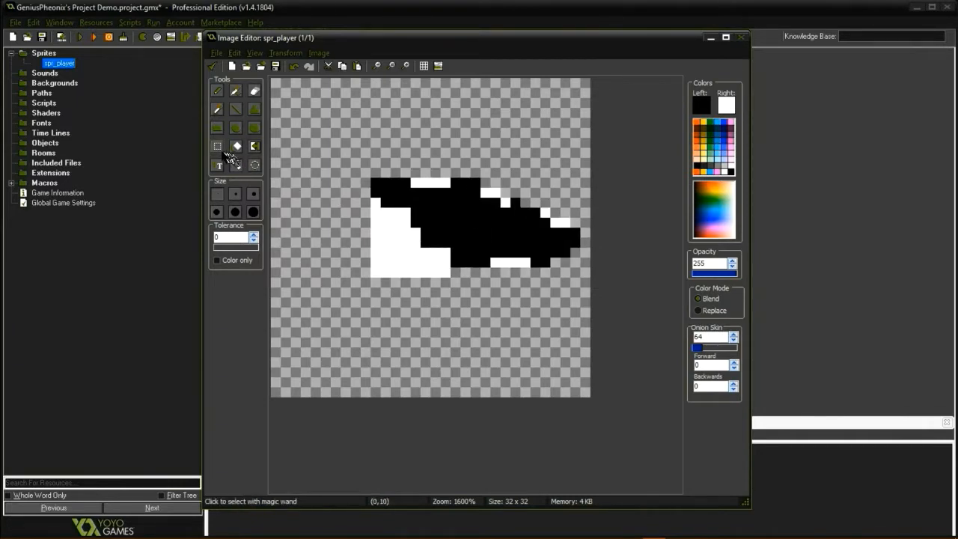
# Select a rectangular region around the black and white shape, move it about 4 pixels left and 3 pixels up, and clear the selection.
pyautogui.click(218, 146)
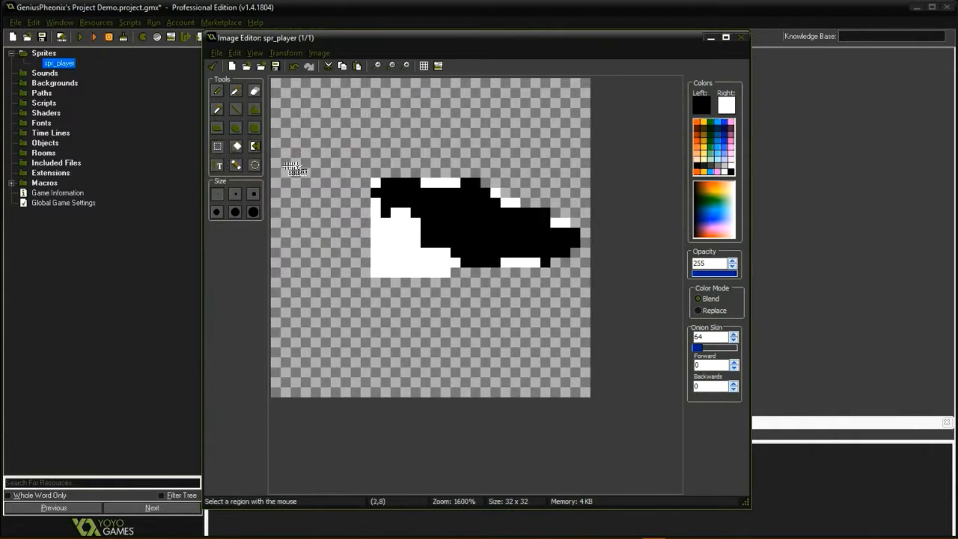
pyautogui.moveTo(331, 149); pyautogui.dragTo(589, 302)
pyautogui.moveTo(370, 190); pyautogui.dragTo(329, 161)
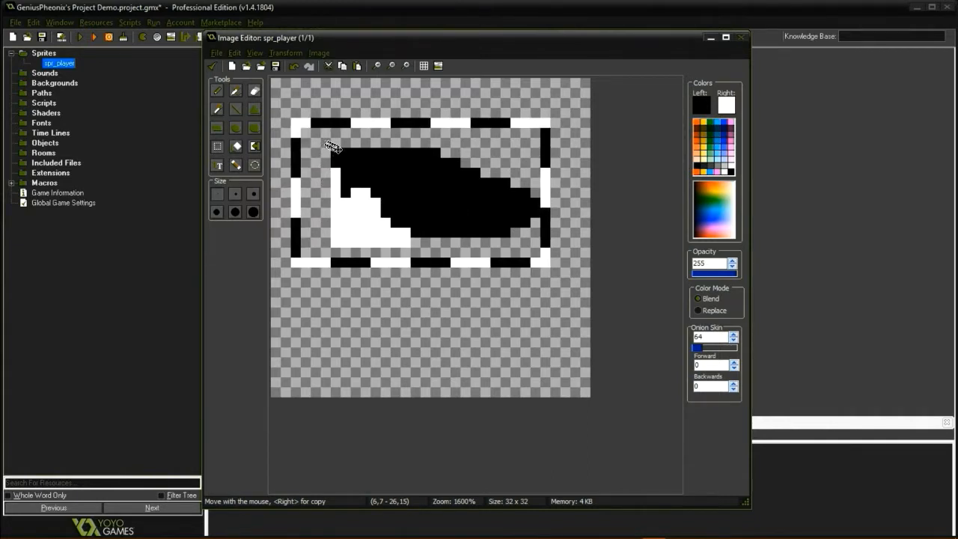
pyautogui.click(331, 144)
pyautogui.moveTo(322, 139); pyautogui.dragTo(534, 243)
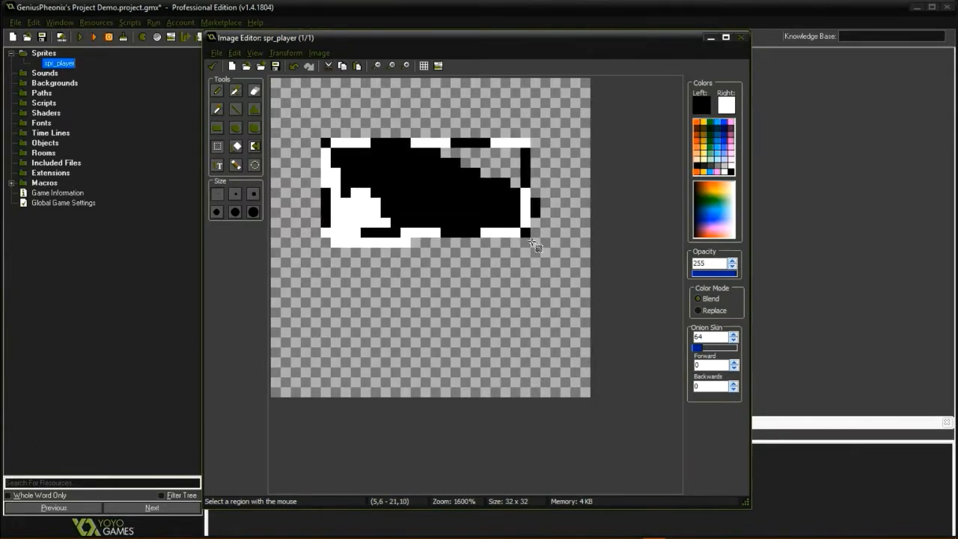
pyautogui.click(531, 243)
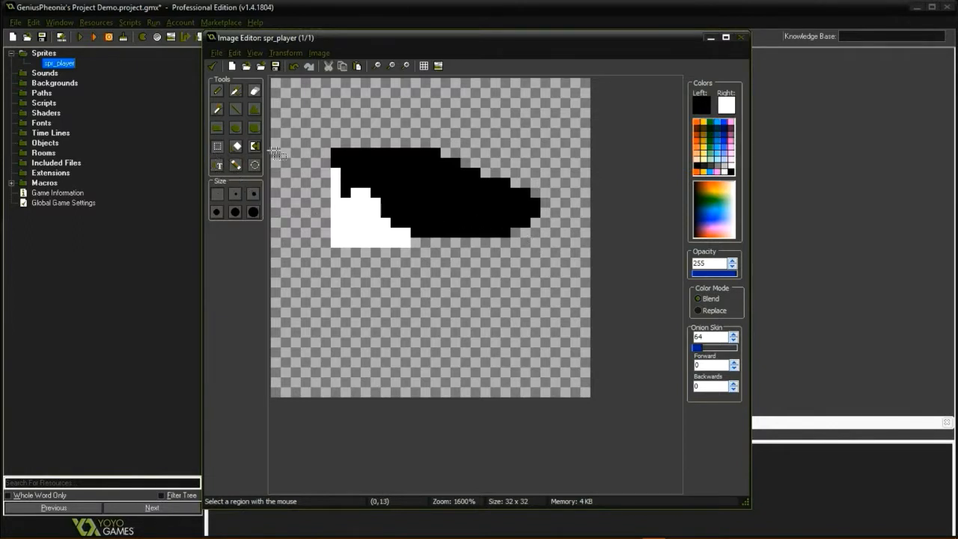
# Try selecting parts of the black shape with the Spray Selection tool.
pyautogui.click(254, 165)
pyautogui.moveTo(378, 175)
pyautogui.mouseDown(button='right')
pyautogui.moveTo(406, 167)
pyautogui.moveTo(502, 220)
pyautogui.moveTo(427, 187)
pyautogui.mouseUp(button='right')
pyautogui.moveTo(427, 184)
pyautogui.mouseDown()
pyautogui.moveTo(485, 202)
pyautogui.moveTo(487, 100)
pyautogui.moveTo(468, 214)
pyautogui.moveTo(519, 269)
pyautogui.moveTo(455, 198)
pyautogui.moveTo(473, 202)
pyautogui.mouseUp()
pyautogui.click(255, 165)
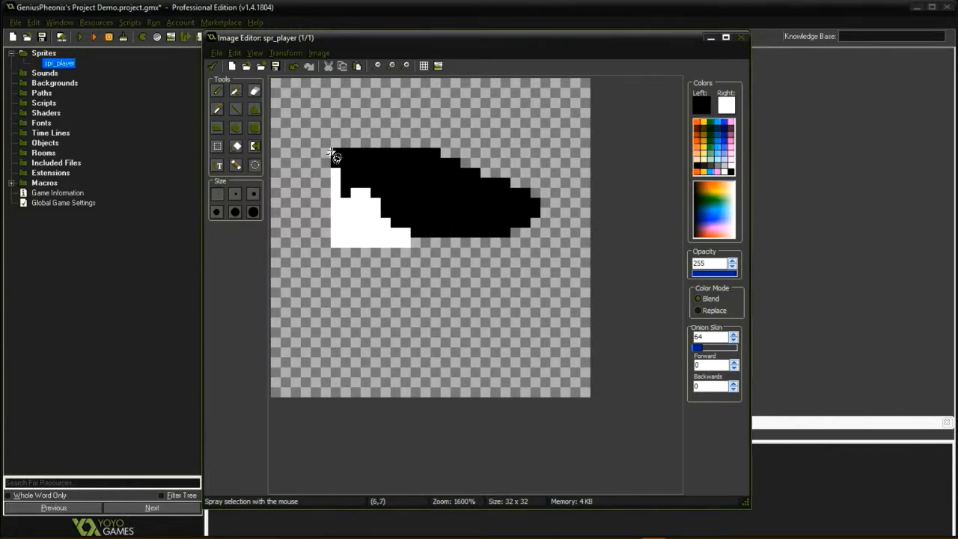
pyautogui.moveTo(335, 154)
pyautogui.mouseDown()
pyautogui.moveTo(348, 181)
pyautogui.moveTo(369, 182)
pyautogui.moveTo(433, 238)
pyautogui.moveTo(485, 237)
pyautogui.moveTo(535, 198)
pyautogui.moveTo(528, 206)
pyautogui.moveTo(501, 178)
pyautogui.moveTo(490, 217)
pyautogui.moveTo(434, 149)
pyautogui.moveTo(359, 138)
pyautogui.moveTo(314, 153)
pyautogui.moveTo(419, 156)
pyautogui.moveTo(434, 203)
pyautogui.moveTo(452, 180)
pyautogui.moveTo(471, 192)
pyautogui.mouseUp()
pyautogui.moveTo(433, 185)
pyautogui.mouseDown()
pyautogui.moveTo(490, 158)
pyautogui.moveTo(471, 182)
pyautogui.moveTo(431, 178)
pyautogui.mouseUp()
pyautogui.click(409, 241)
# Select the painted shape and the transparent area around it with the Magic Wand tool, and clear the selection.
pyautogui.click(236, 146)
pyautogui.click(389, 177)
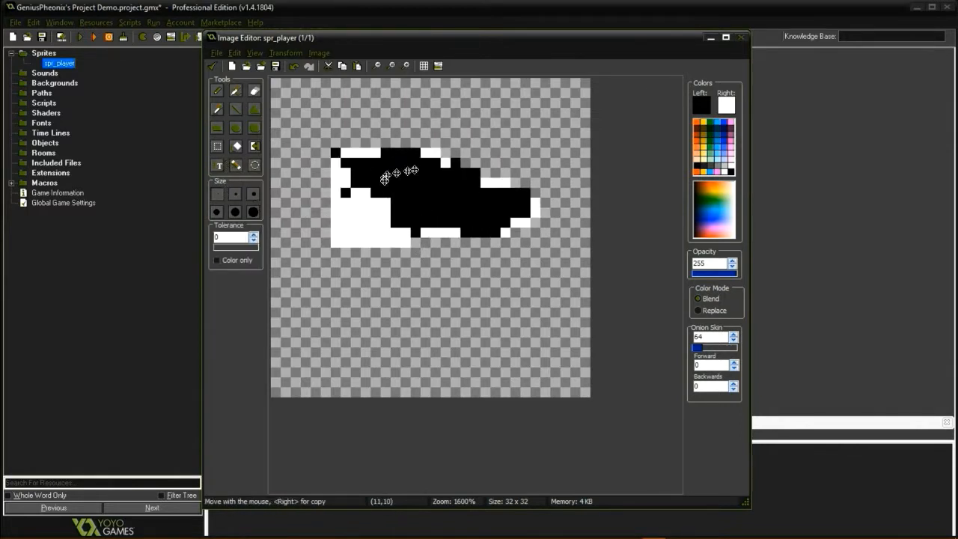
pyautogui.moveTo(407, 169); pyautogui.dragTo(354, 215)
pyautogui.click(355, 212)
pyautogui.click(314, 217)
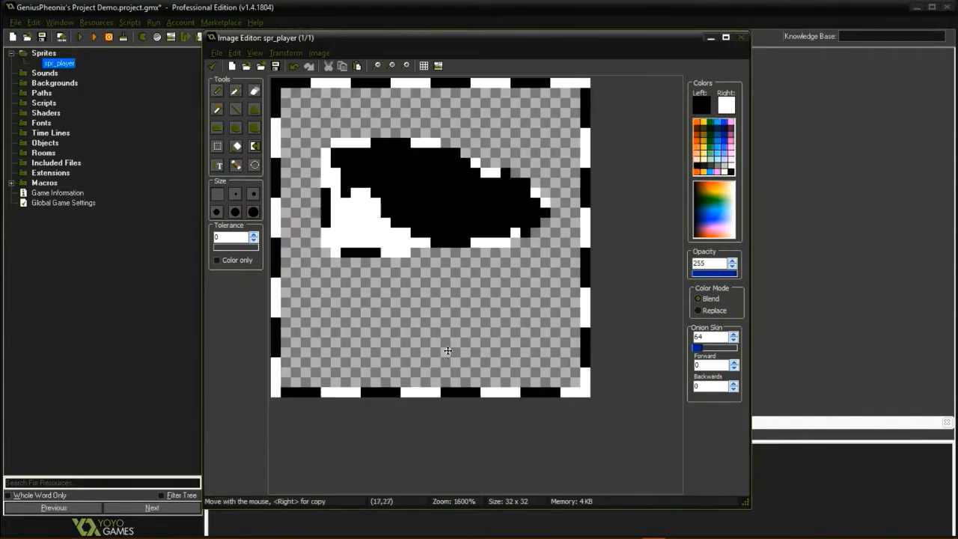
pyautogui.press('Escape')
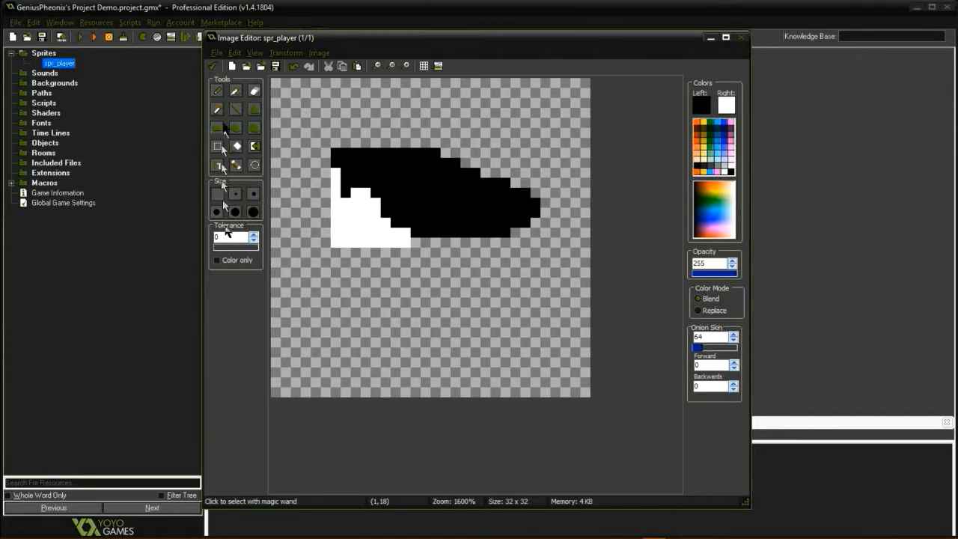
# Choose the Pencil tool and set its left color to light blue with hue 162, saturation 177 and luminance 180.
pyautogui.click(217, 90)
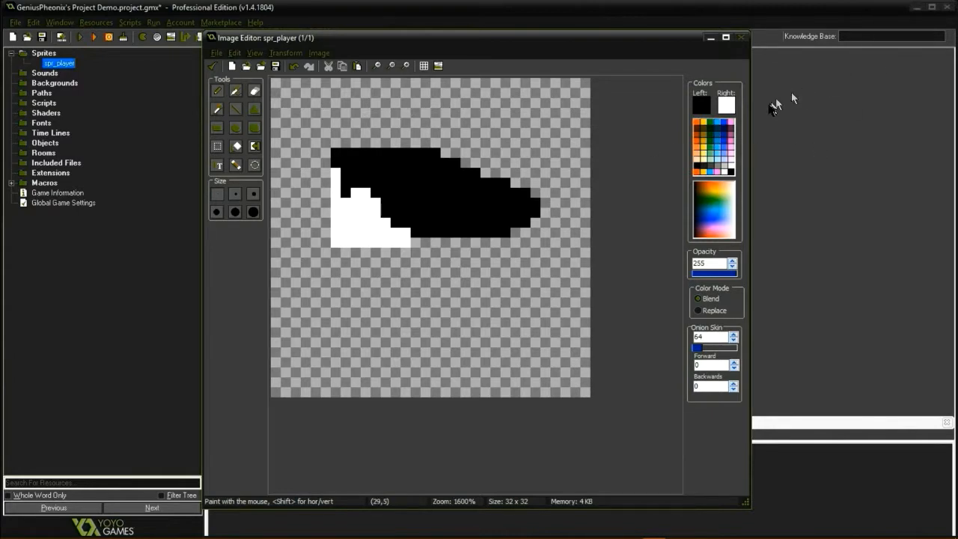
pyautogui.click(703, 100)
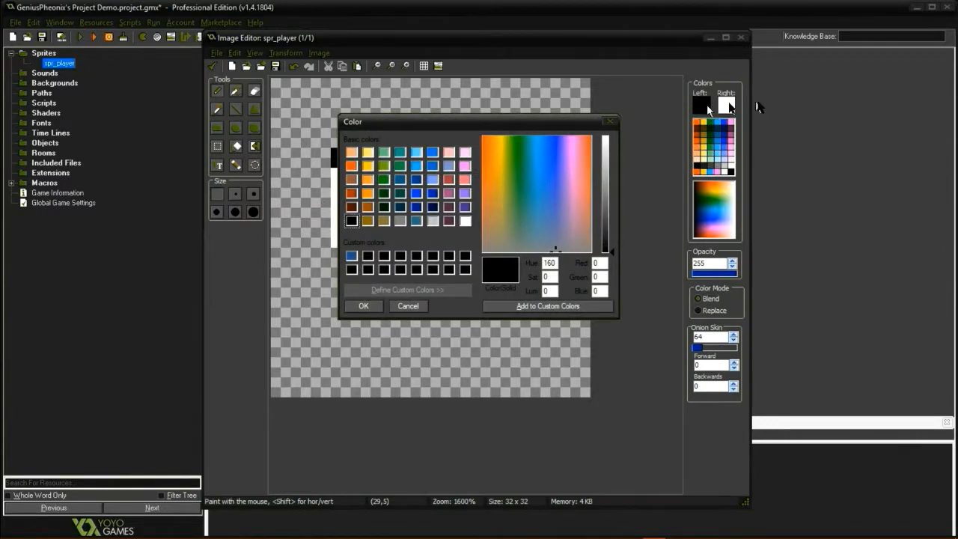
pyautogui.click(417, 207)
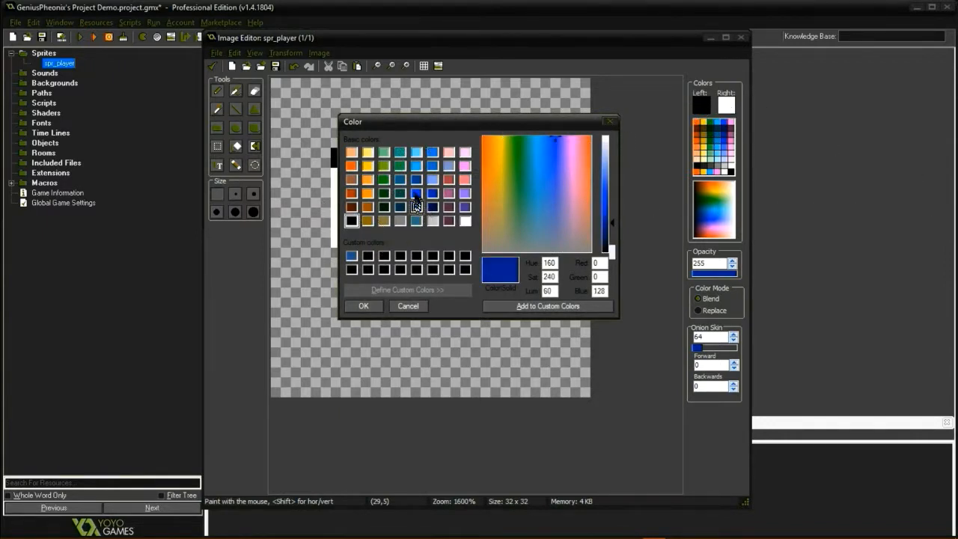
pyautogui.click(401, 193)
pyautogui.click(465, 193)
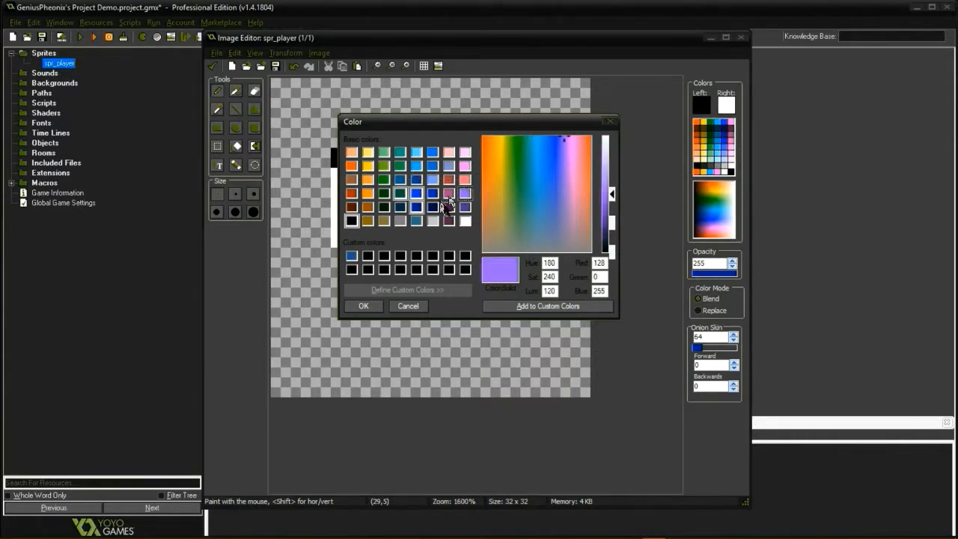
pyautogui.click(448, 193)
pyautogui.click(433, 193)
pyautogui.click(433, 179)
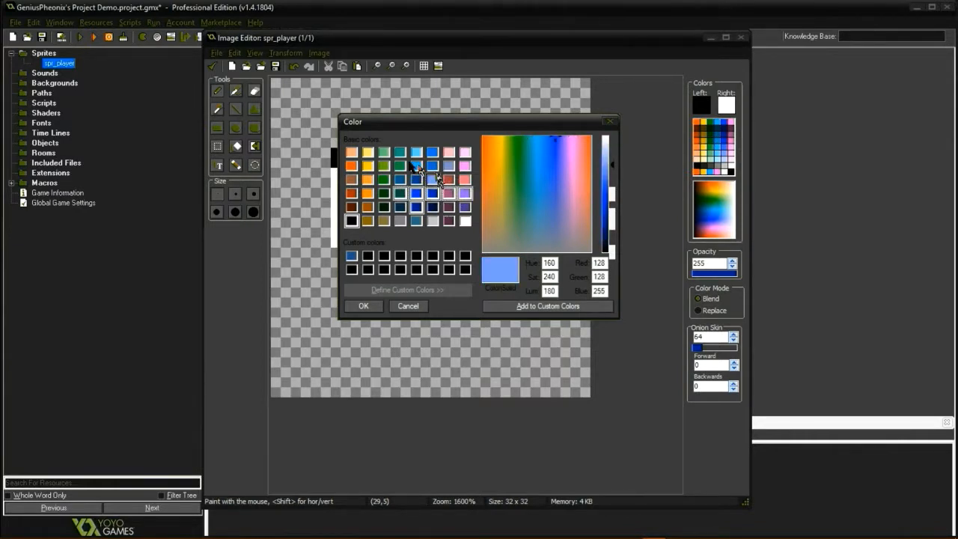
pyautogui.click(547, 186)
pyautogui.click(508, 156)
pyautogui.click(555, 166)
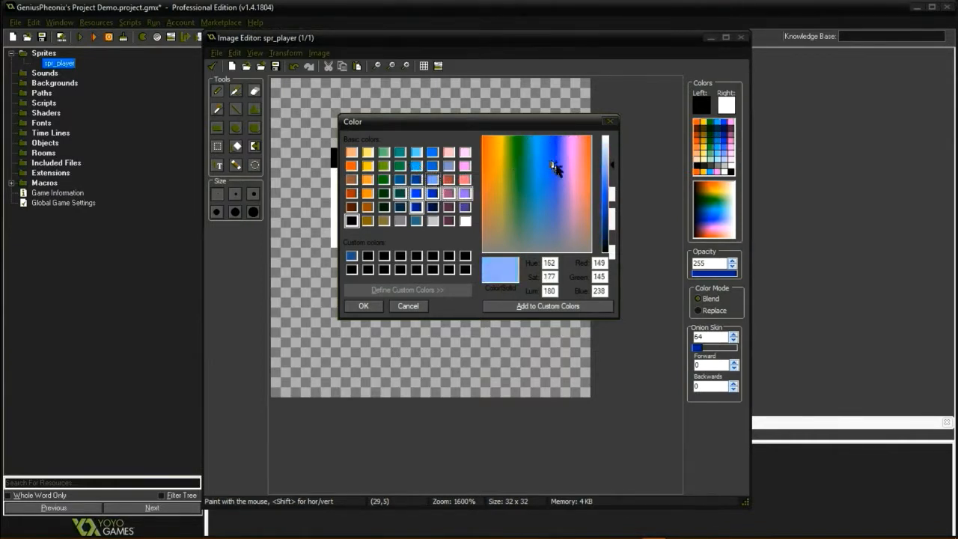
pyautogui.click(569, 307)
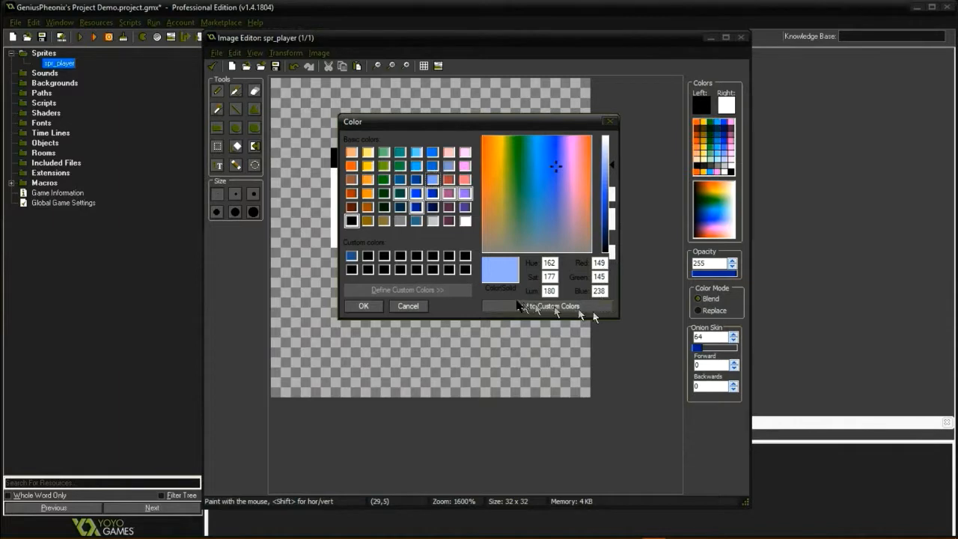
pyautogui.click(363, 305)
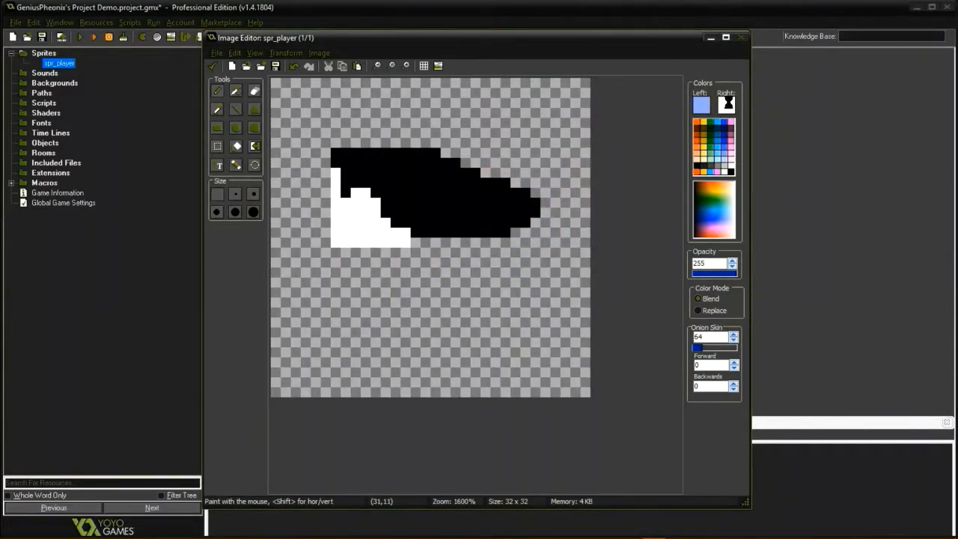
# Open and cancel the right color's dialog, and choose orange from the palette as the left color.
pyautogui.click(726, 104)
pyautogui.click(410, 305)
pyautogui.moveTo(715, 178)
pyautogui.mouseDown()
pyautogui.moveTo(719, 236)
pyautogui.moveTo(720, 177)
pyautogui.mouseUp()
# Select the region around the black and white shape and delete it.
pyautogui.click(217, 146)
pyautogui.moveTo(311, 129); pyautogui.dragTo(584, 289)
pyautogui.press('Delete')
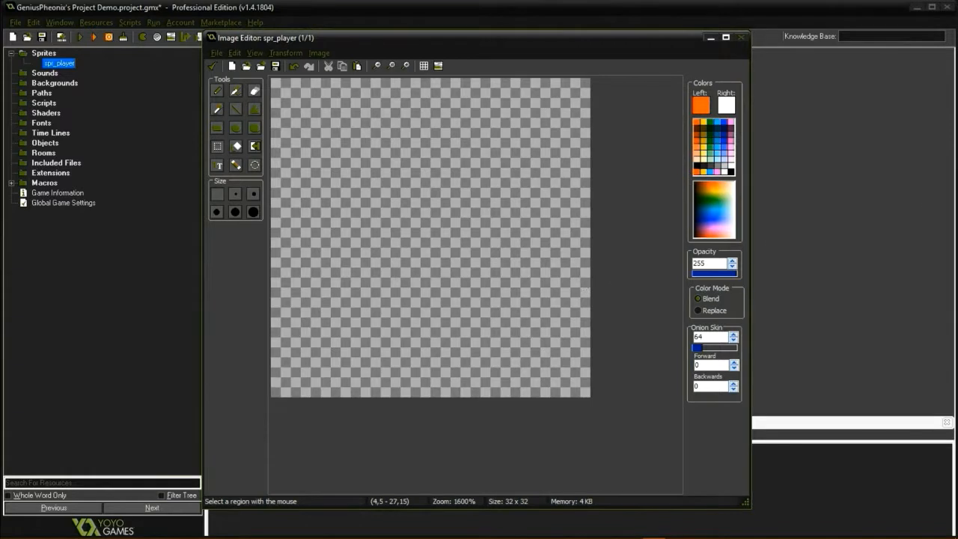
# Set the left color to teal with hue 104, saturation 234 and luminance 90, and flood fill the entire canvas with it.
pyautogui.click(701, 106)
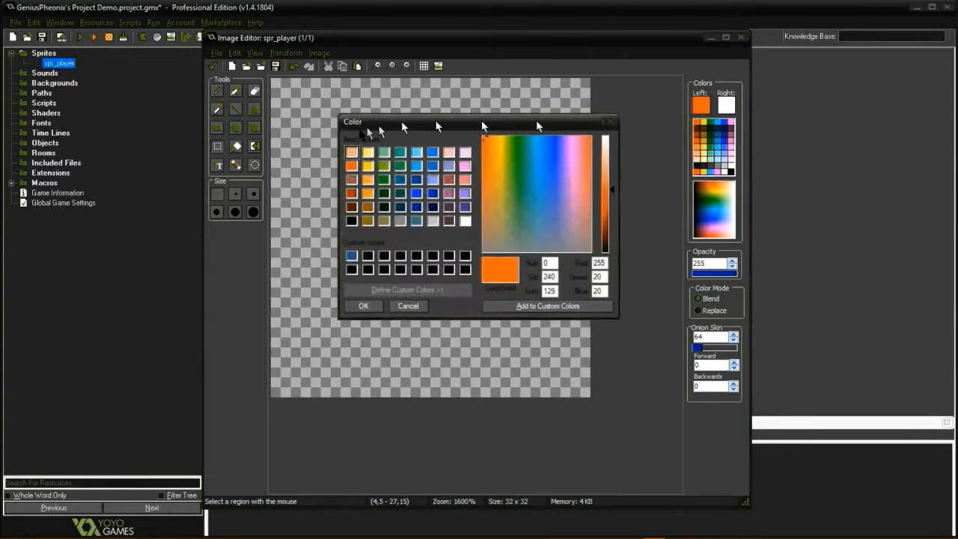
pyautogui.click(384, 193)
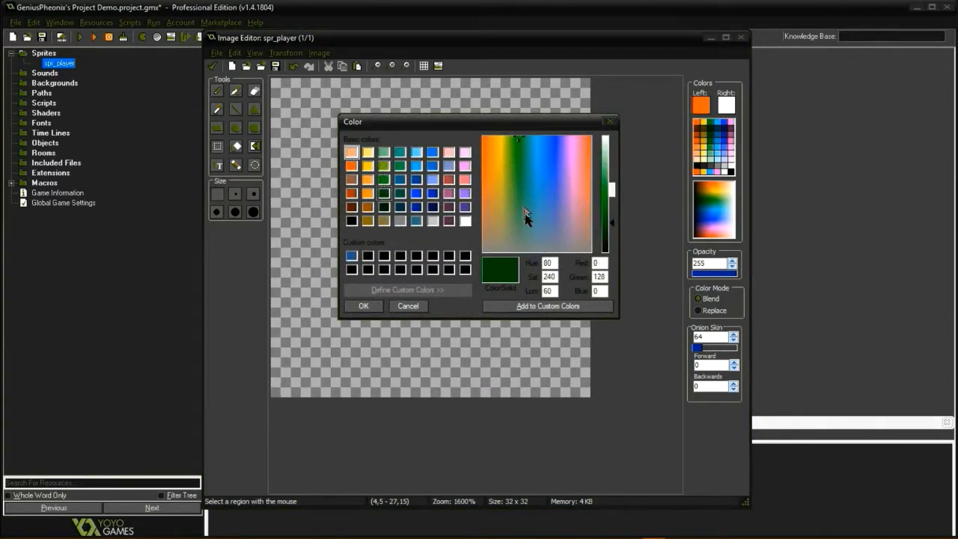
pyautogui.click(612, 216)
pyautogui.moveTo(613, 217); pyautogui.dragTo(613, 209)
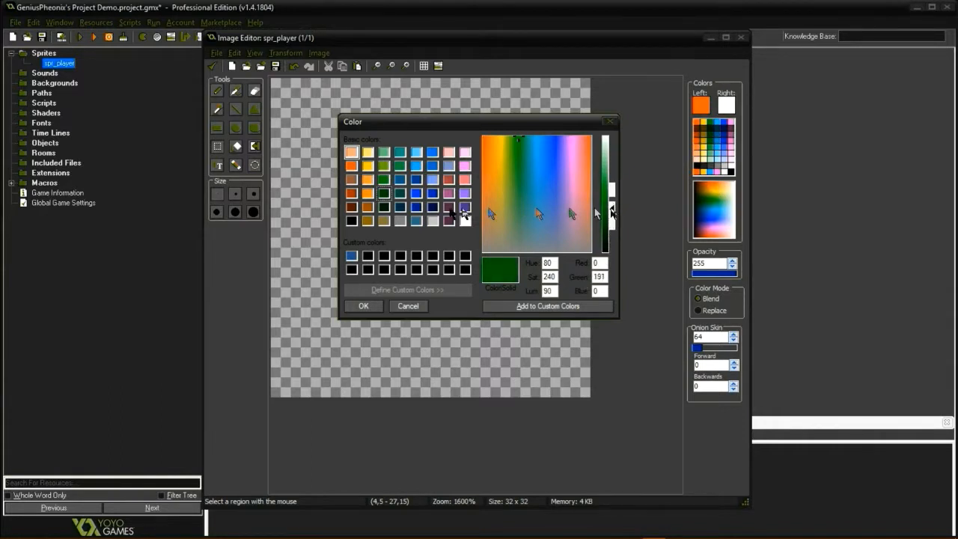
pyautogui.click(515, 143)
pyautogui.moveTo(515, 143); pyautogui.dragTo(532, 142)
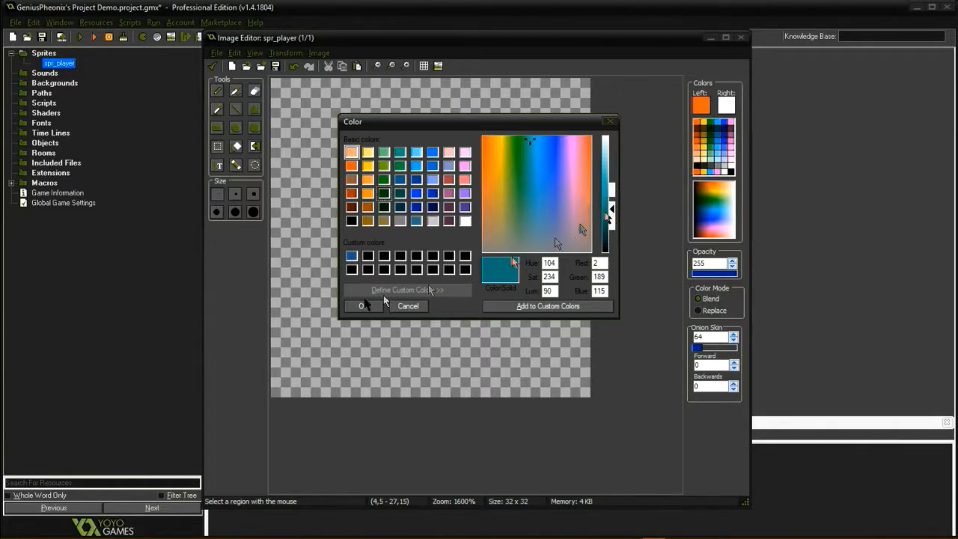
pyautogui.click(362, 306)
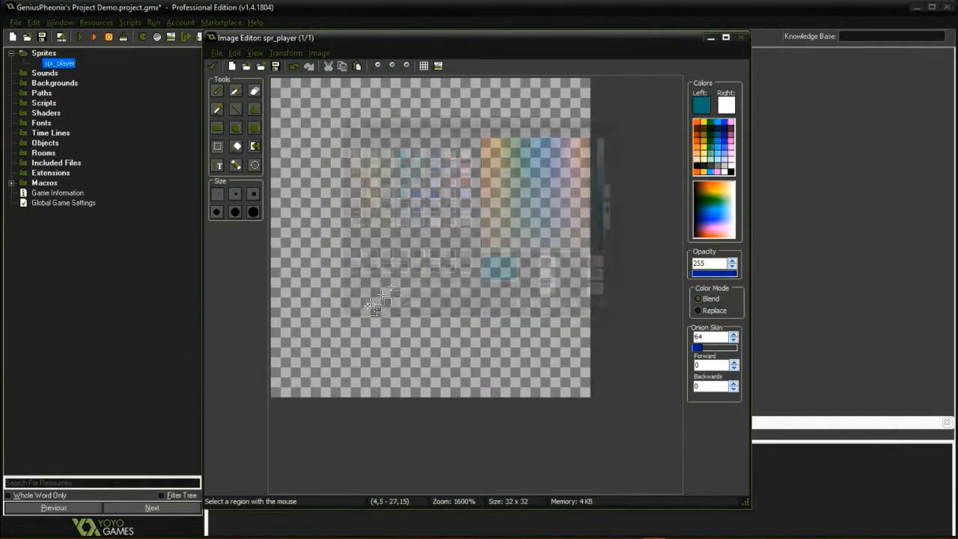
pyautogui.click(237, 147)
pyautogui.click(494, 247)
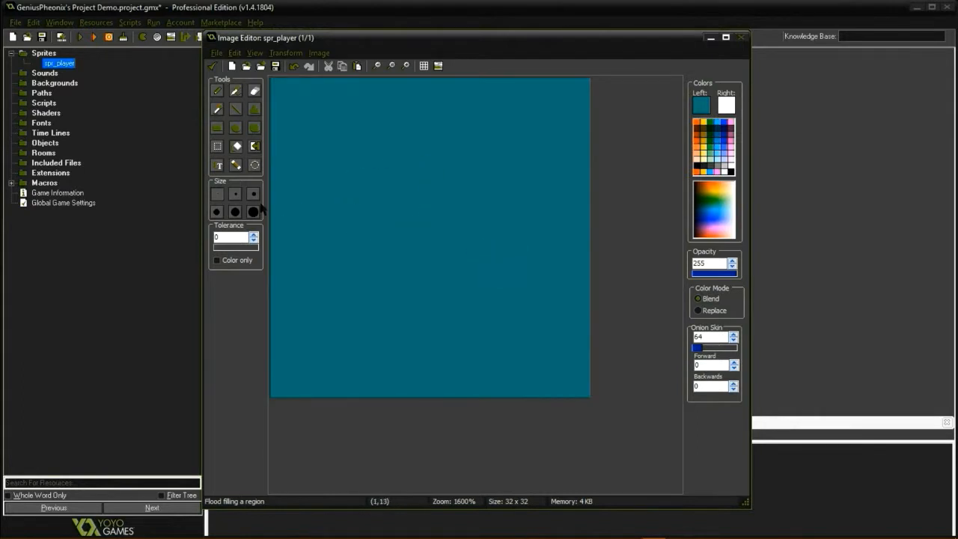
# Choose the Pencil tool with black as the left color, and turn on the pixel grid.
pyautogui.click(216, 93)
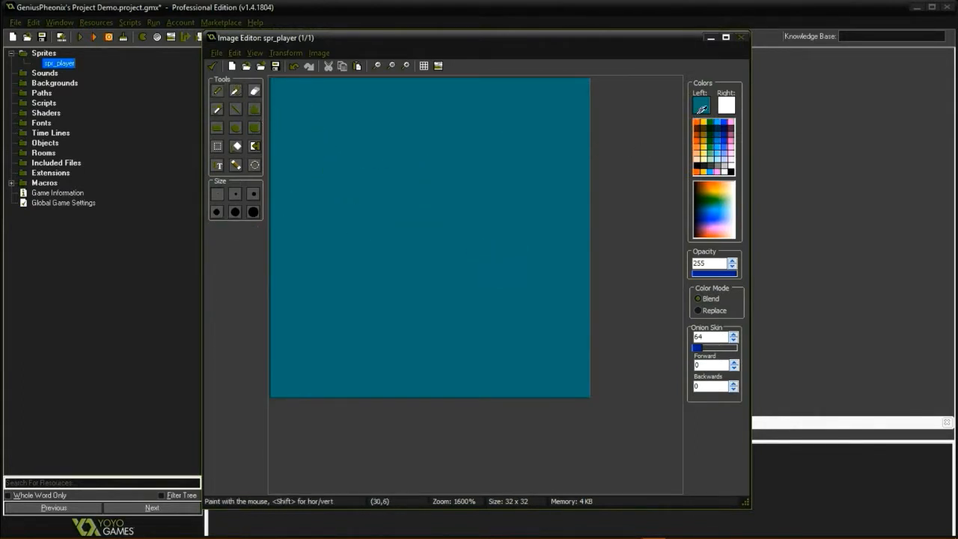
pyautogui.click(697, 163)
pyautogui.click(423, 66)
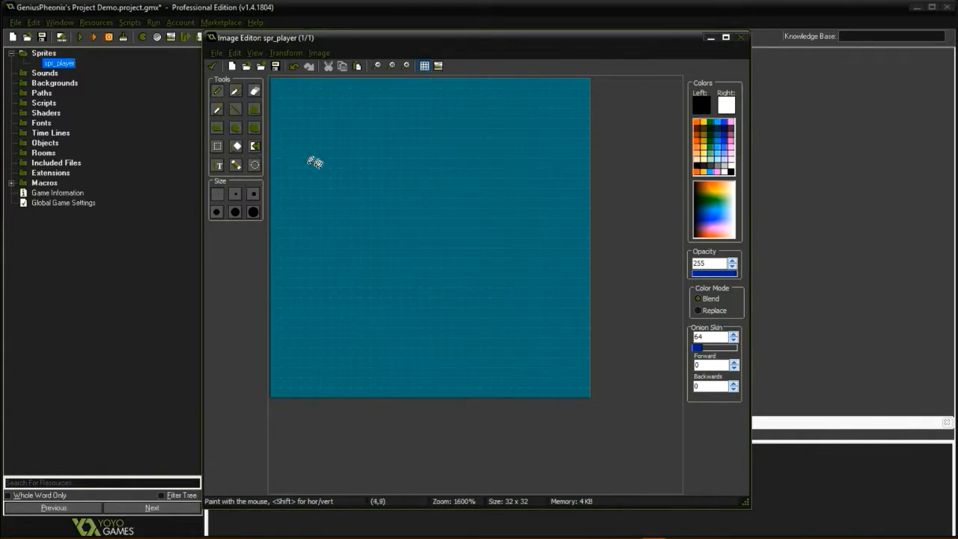
# Paint two black 2 by 2 pixel pupils side by side in the canvas's upper half, about 14 pixels apart.
pyautogui.click(354, 182)
pyautogui.click(346, 182)
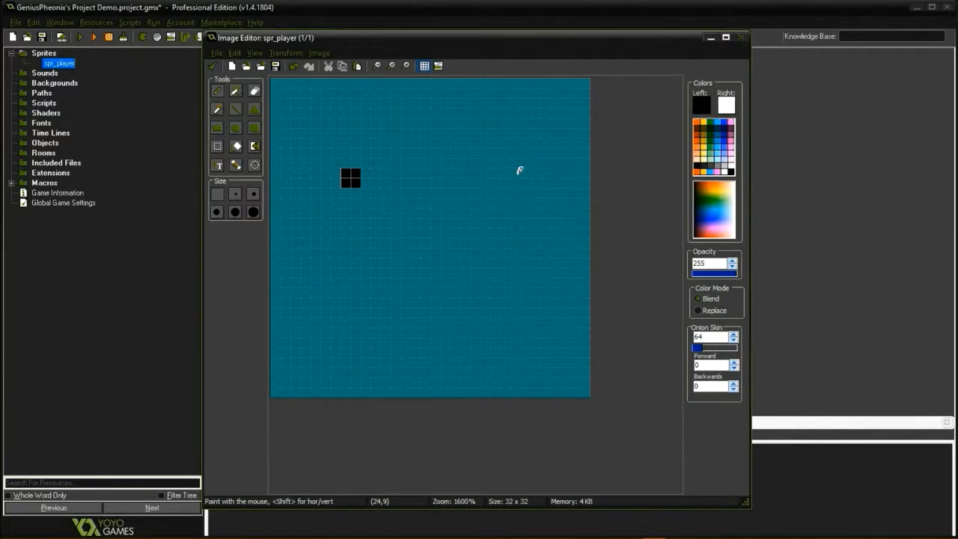
pyautogui.moveTo(511, 171); pyautogui.dragTo(512, 179)
# Paint white eyes about 6 pixels wide around both pupils, and trim their outer pixels with the teal sampled from the canvas.
pyautogui.moveTo(506, 173)
pyautogui.mouseDown(button='right')
pyautogui.moveTo(512, 148)
pyautogui.moveTo(536, 172)
pyautogui.moveTo(518, 192)
pyautogui.moveTo(488, 175)
pyautogui.moveTo(498, 165)
pyautogui.mouseUp(button='right')
pyautogui.hotkey('ctrl', 'z')
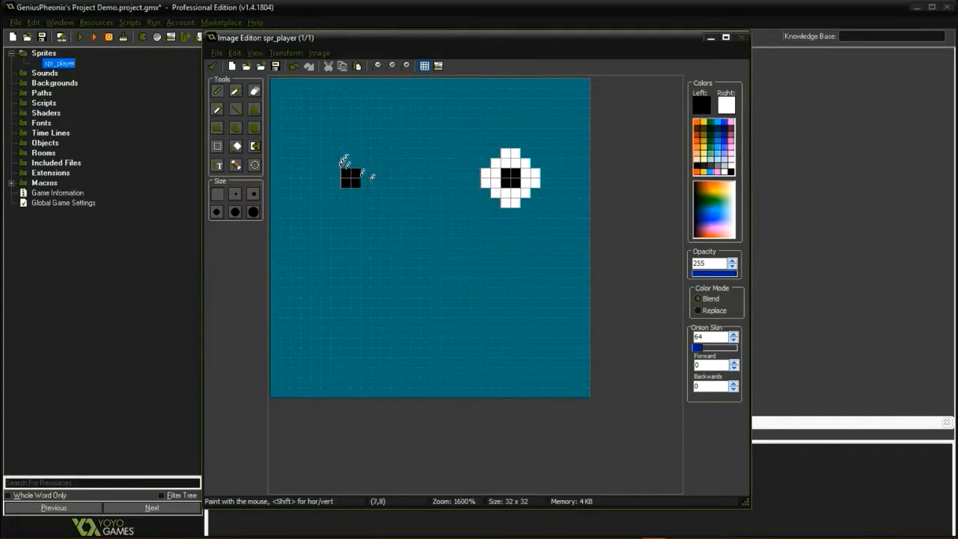
pyautogui.moveTo(345, 162)
pyautogui.mouseDown(button='right')
pyautogui.moveTo(353, 151)
pyautogui.moveTo(375, 179)
pyautogui.moveTo(351, 201)
pyautogui.moveTo(332, 173)
pyautogui.mouseUp(button='right')
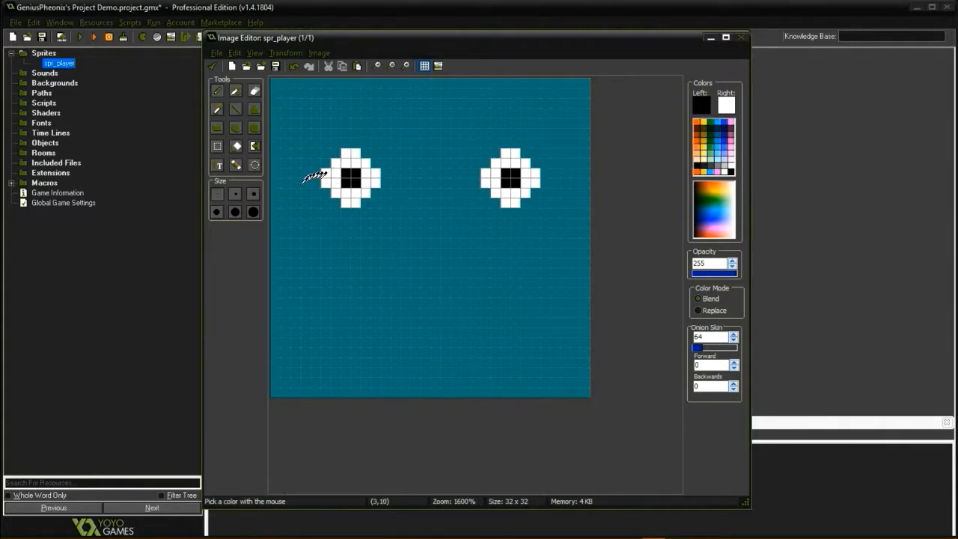
pyautogui.keyDown('ctrl'); pyautogui.click(304, 180); pyautogui.keyUp('ctrl')
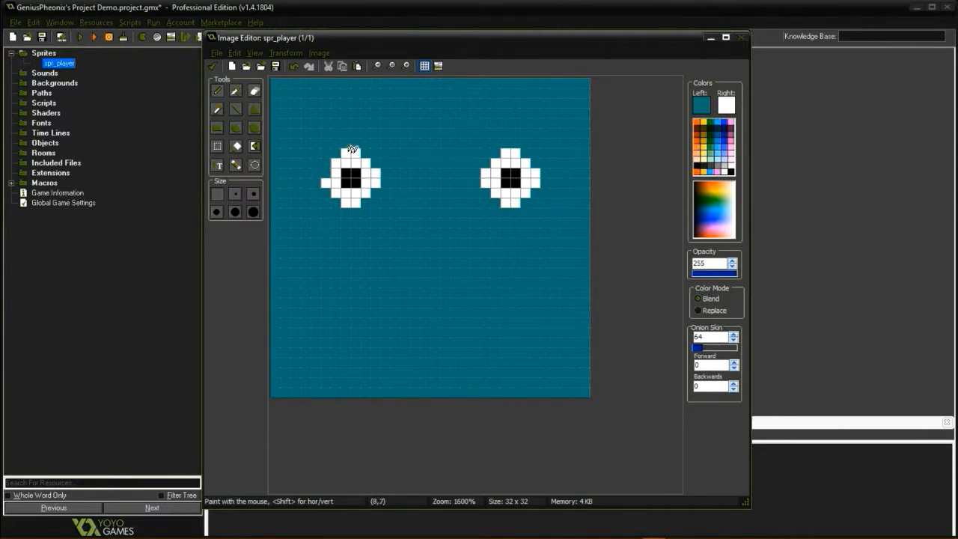
pyautogui.moveTo(351, 148)
pyautogui.mouseDown()
pyautogui.moveTo(377, 177)
pyautogui.moveTo(355, 203)
pyautogui.mouseUp()
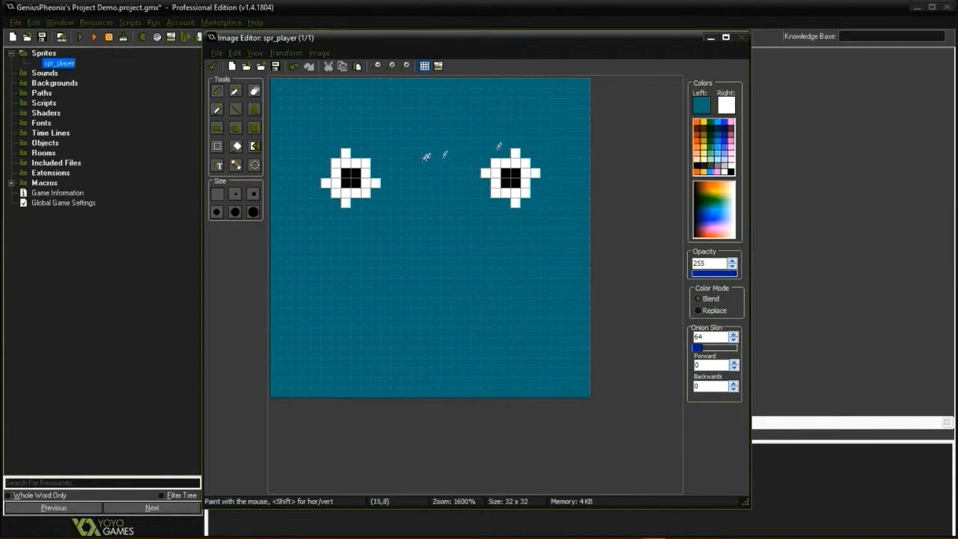
# Set the left color to orange with hue 0, saturation 240 and luminance 145.
pyautogui.click(703, 103)
pyautogui.click(351, 193)
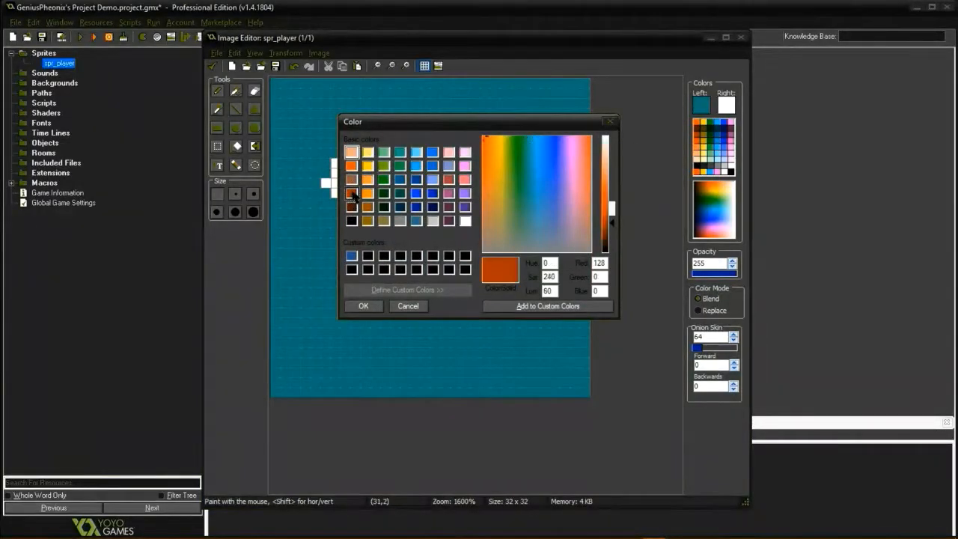
pyautogui.click(351, 166)
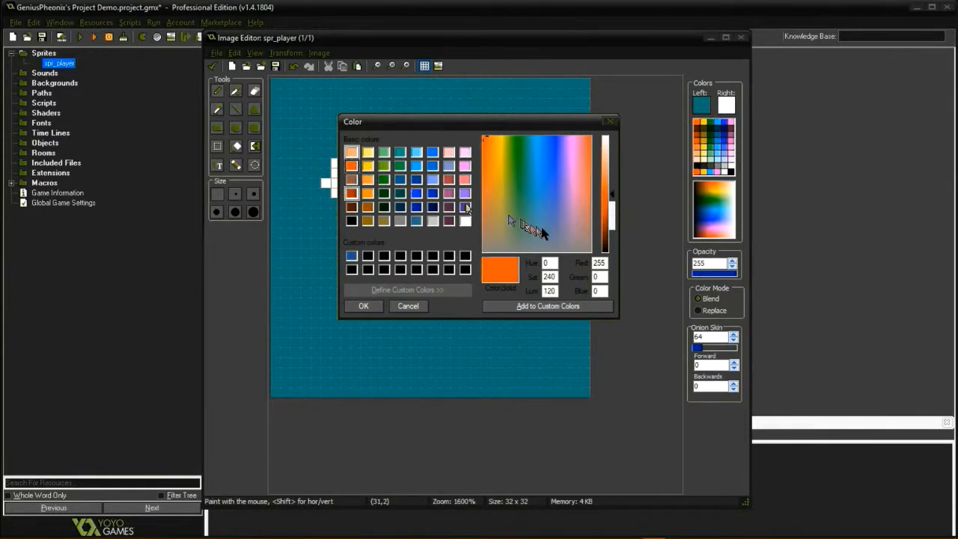
pyautogui.moveTo(607, 196); pyautogui.dragTo(607, 182)
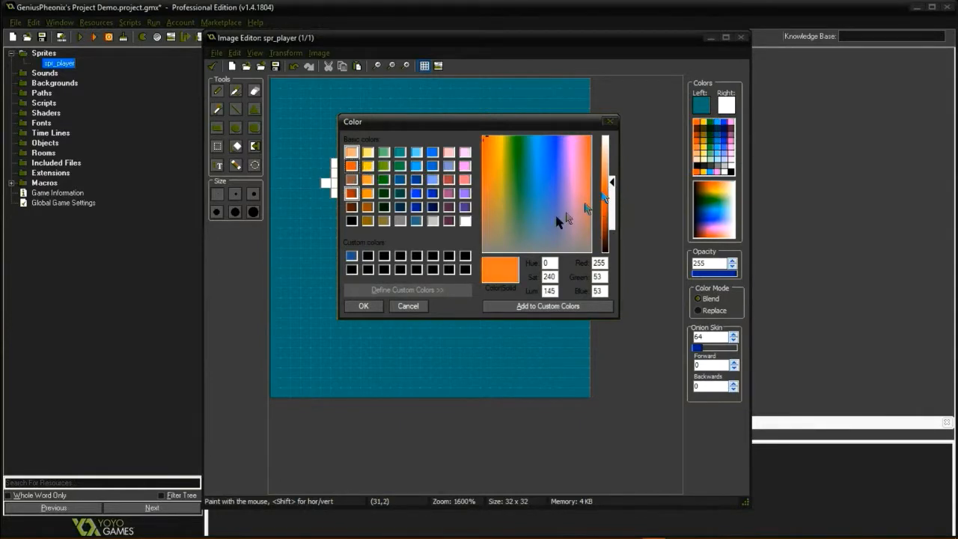
pyautogui.click(363, 306)
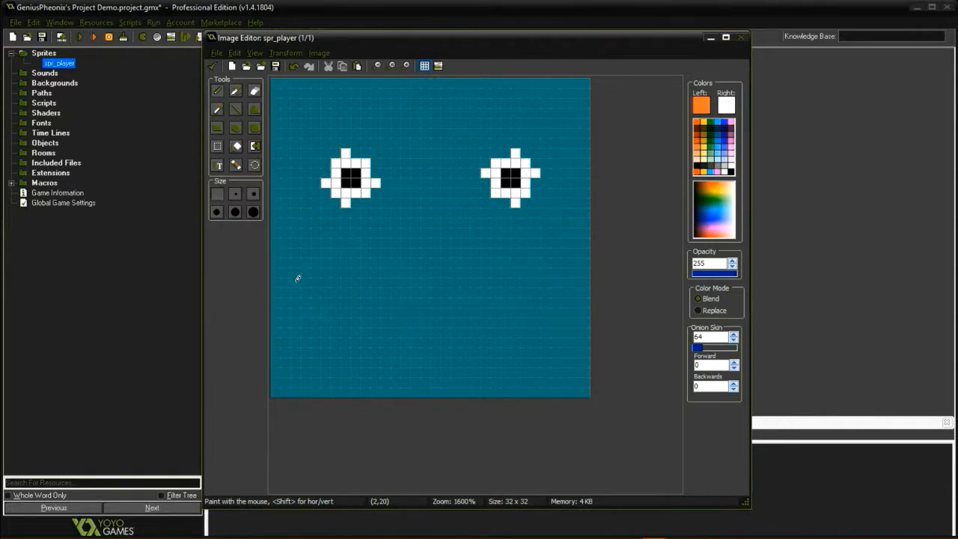
# Paint a straight orange upper lip about 24 pixels wide in the canvas's lower half, and start both sides of the mouth with inward diagonal pixels.
pyautogui.moveTo(326, 282); pyautogui.dragTo(534, 282)
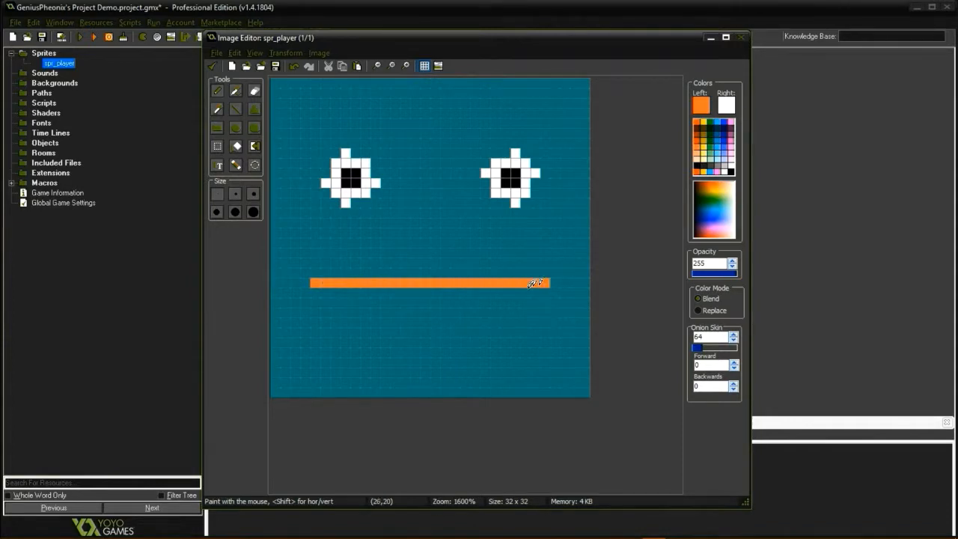
pyautogui.click(326, 292)
pyautogui.click(336, 302)
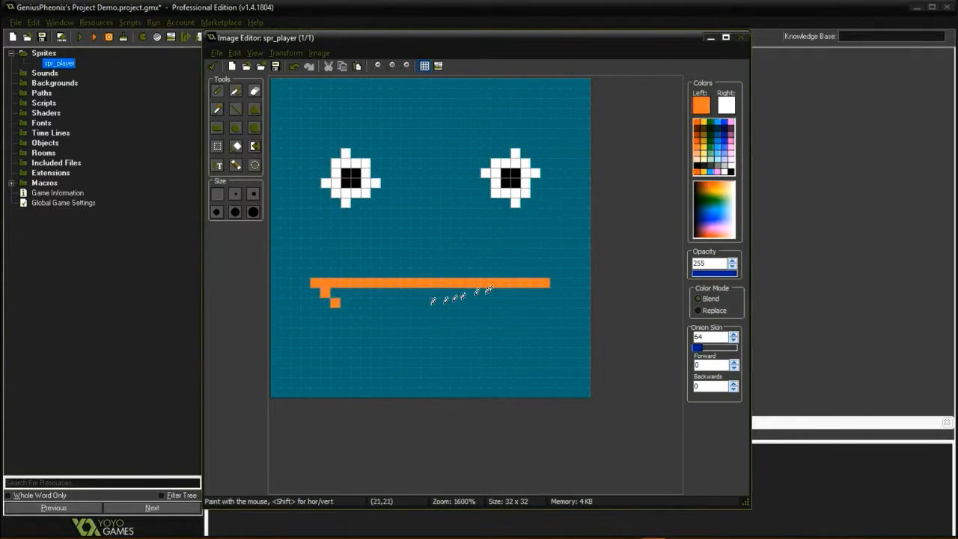
pyautogui.click(525, 311)
pyautogui.hotkey('ctrl', 'z')
pyautogui.click(524, 302)
pyautogui.click(514, 313)
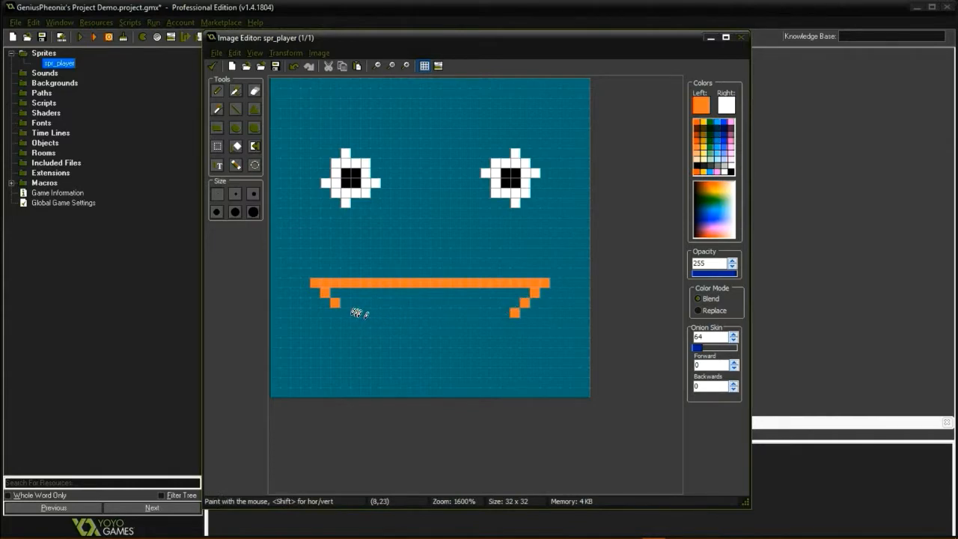
# Complete the mouth's outline with a stepped curve along its lower edge, and flood fill its interior with the same orange.
pyautogui.click(345, 313)
pyautogui.click(359, 321)
pyautogui.click(365, 322)
pyautogui.click(376, 333)
pyautogui.click(386, 332)
pyautogui.click(504, 322)
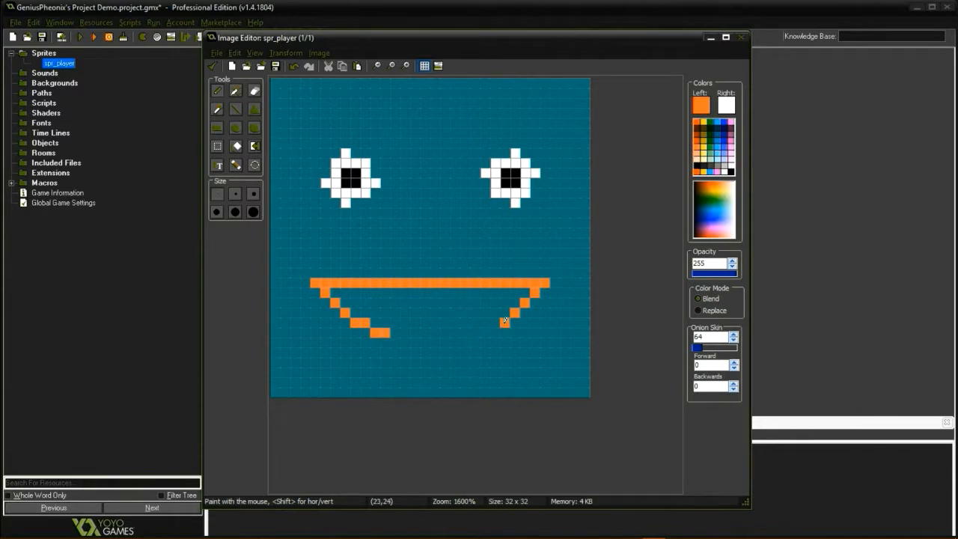
pyautogui.click(495, 323)
pyautogui.click(482, 336)
pyautogui.click(474, 332)
pyautogui.moveTo(464, 341); pyautogui.dragTo(402, 342)
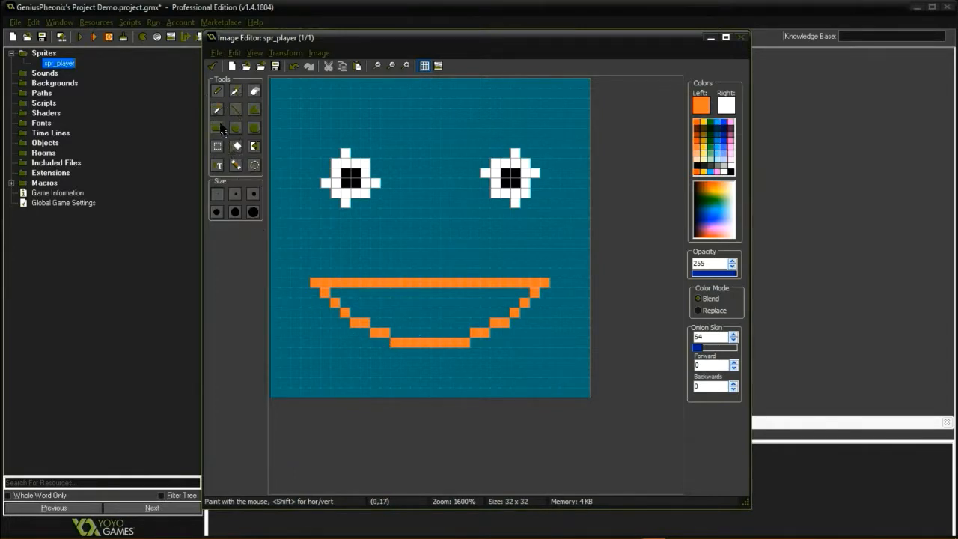
pyautogui.click(235, 164)
pyautogui.click(446, 324)
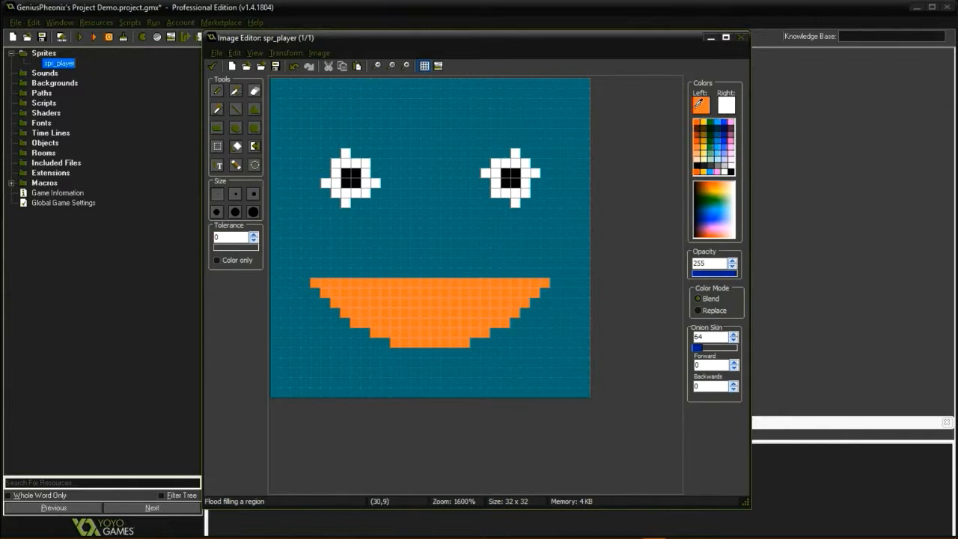
# Outline a tongue in light orange with the Pencil tool, and correct its edge using the mouth's orange sampled as the right color.
pyautogui.click(701, 149)
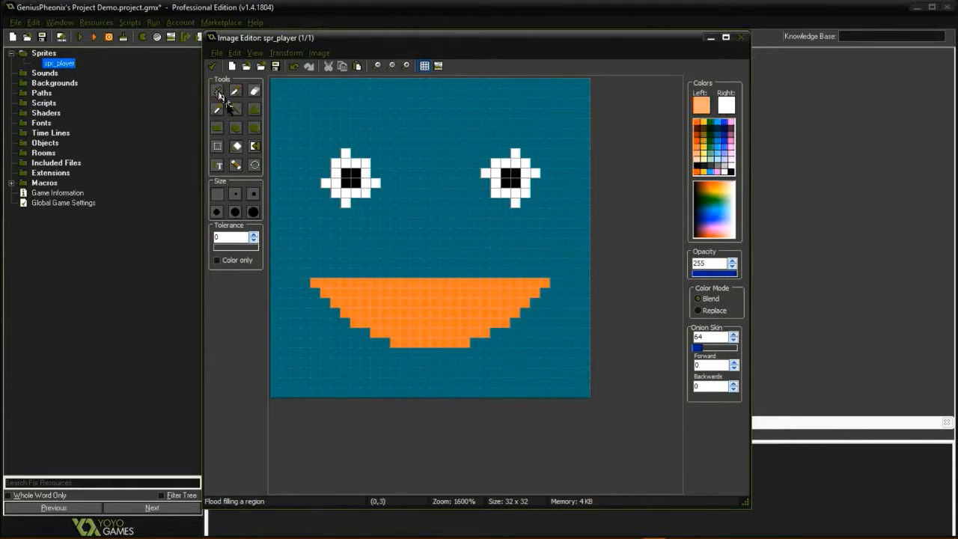
pyautogui.click(218, 91)
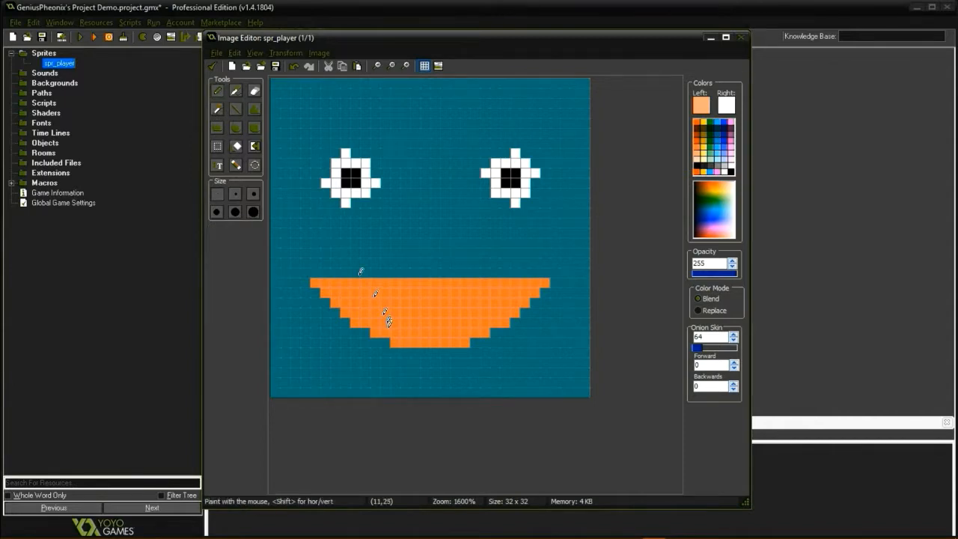
pyautogui.moveTo(355, 320)
pyautogui.mouseDown()
pyautogui.moveTo(434, 293)
pyautogui.moveTo(444, 336)
pyautogui.moveTo(436, 342)
pyautogui.mouseUp()
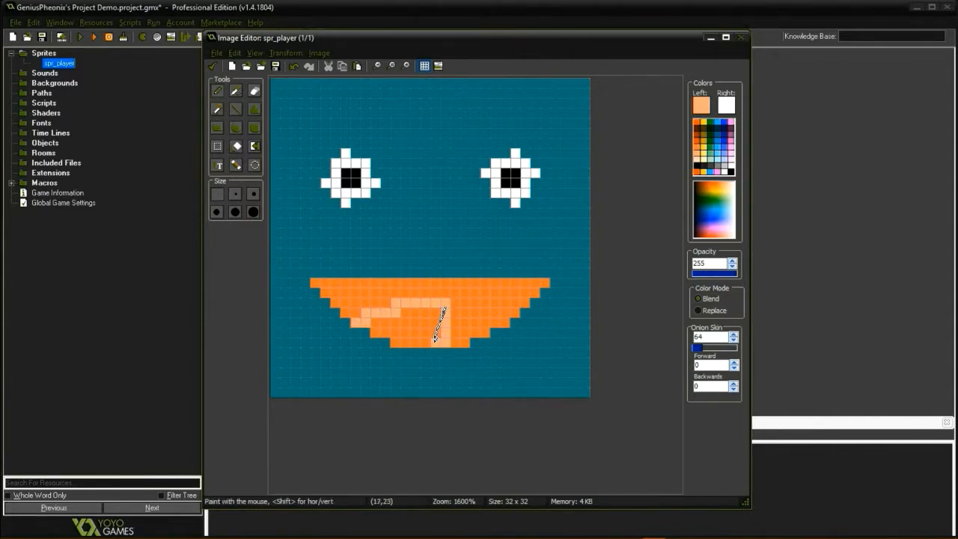
pyautogui.keyDown('ctrl'); pyautogui.rightClick(479, 314); pyautogui.keyUp('ctrl')
pyautogui.moveTo(439, 301); pyautogui.dragTo(441, 315)
# Undo the stray fill of the teal background, and flood fill the inside of the tongue with light orange.
pyautogui.click(237, 146)
pyautogui.click(418, 352)
pyautogui.press('ctrl')
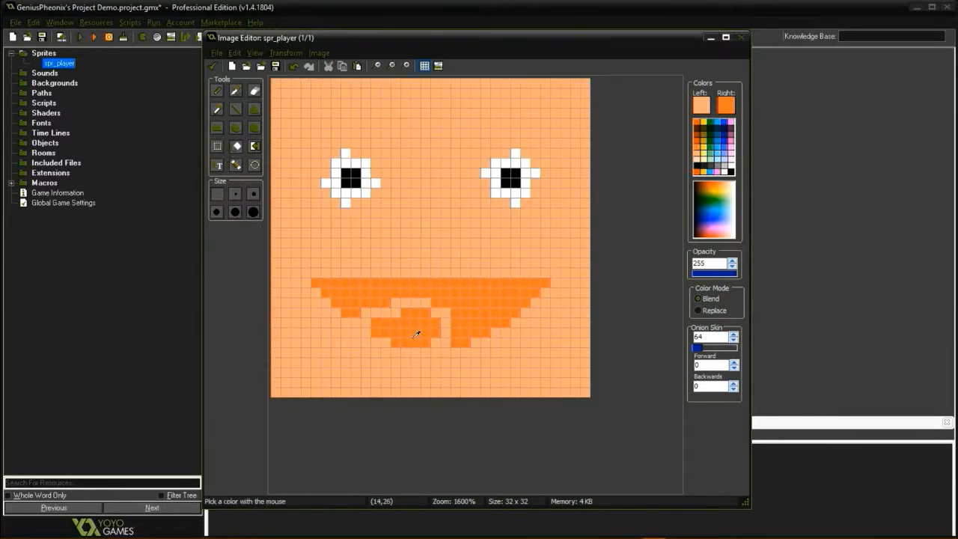
pyautogui.hotkey('ctrl', 'z')
pyautogui.click(422, 326)
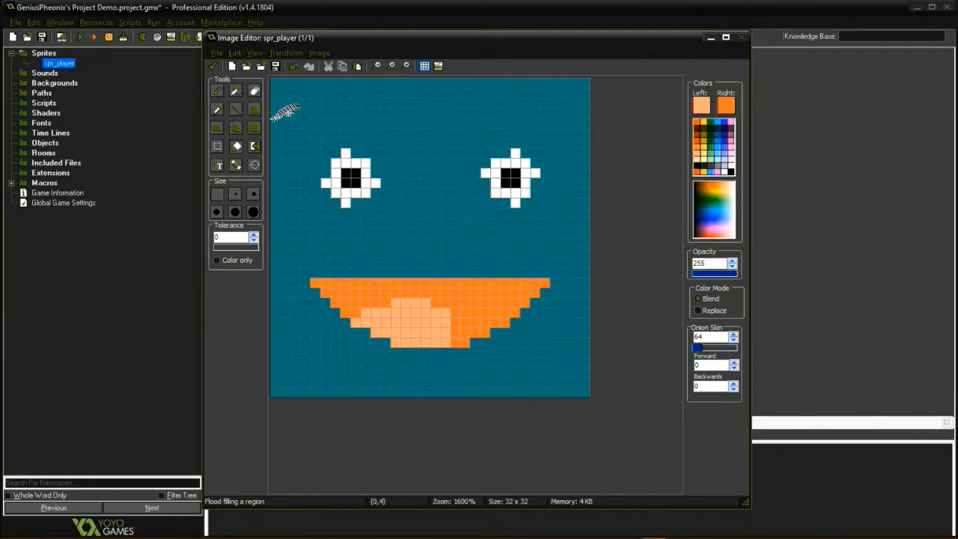
# Paint a very dark green nose 3 pixels high with a 4-pixel-wide base between the eyes and mouth, and accept the image.
pyautogui.click(717, 119)
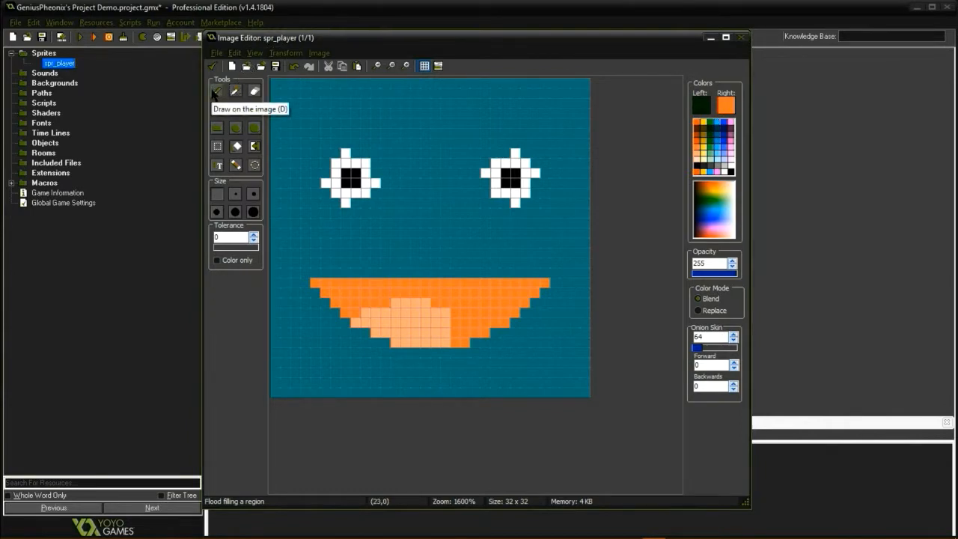
pyautogui.click(216, 92)
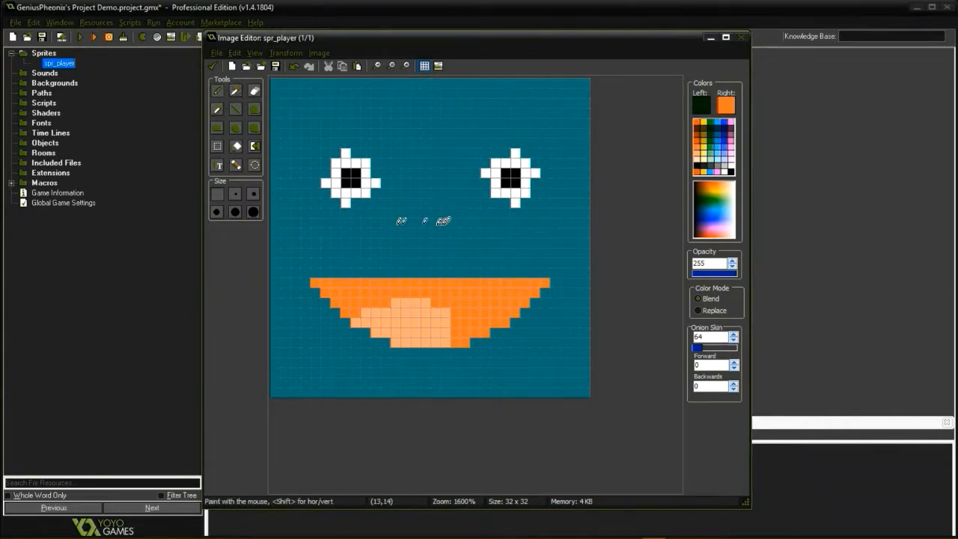
pyautogui.click(430, 217)
pyautogui.moveTo(429, 216)
pyautogui.mouseDown()
pyautogui.moveTo(423, 232)
pyautogui.moveTo(443, 231)
pyautogui.mouseUp()
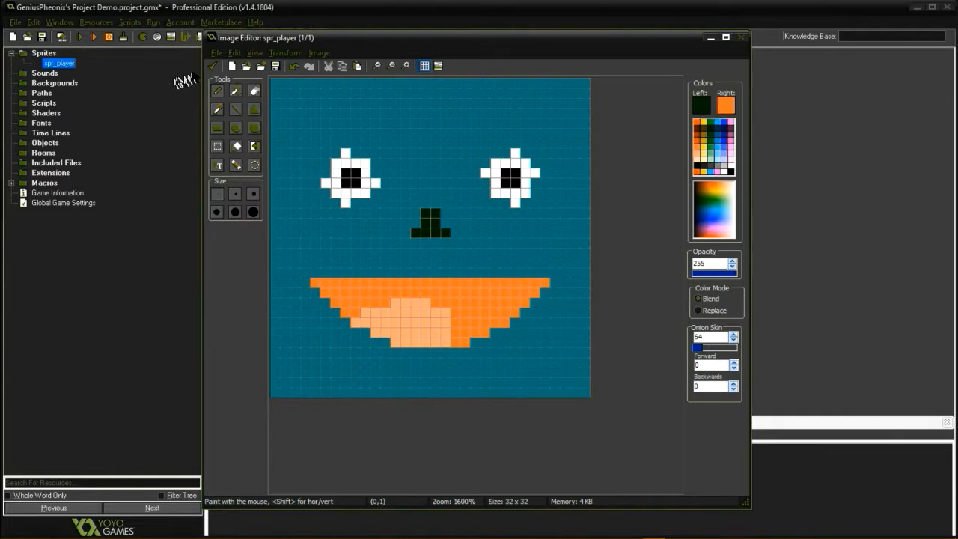
pyautogui.click(213, 66)
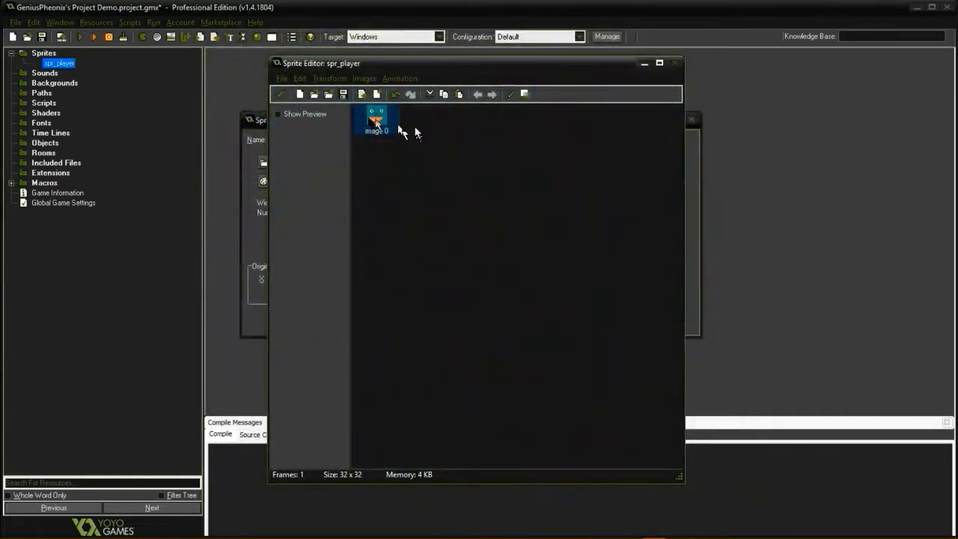
# Show the sprite preview, then reopen the face image to turn off the pixel grid and accept it.
pyautogui.click(300, 114)
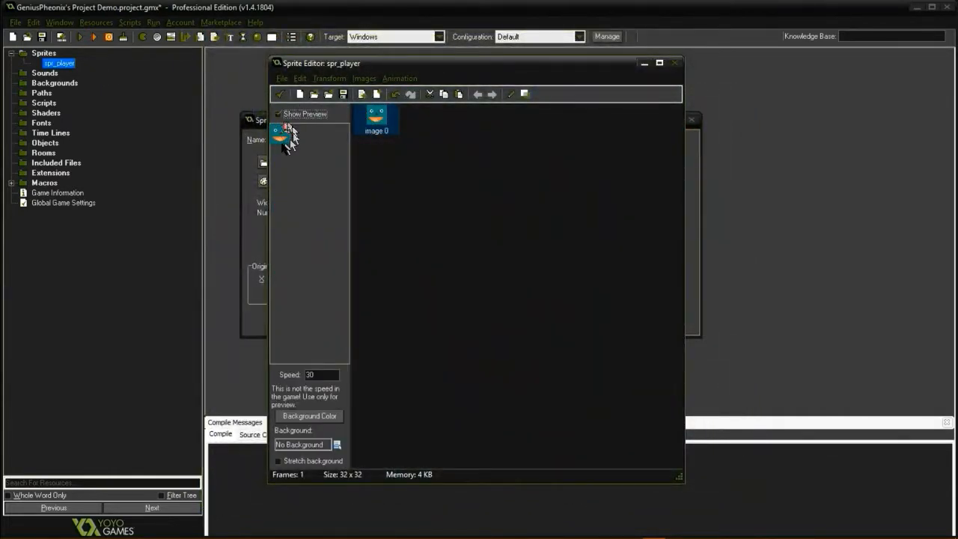
pyautogui.click(385, 120)
pyautogui.doubleClick(385, 118)
pyautogui.scroll(8, 434, 117)
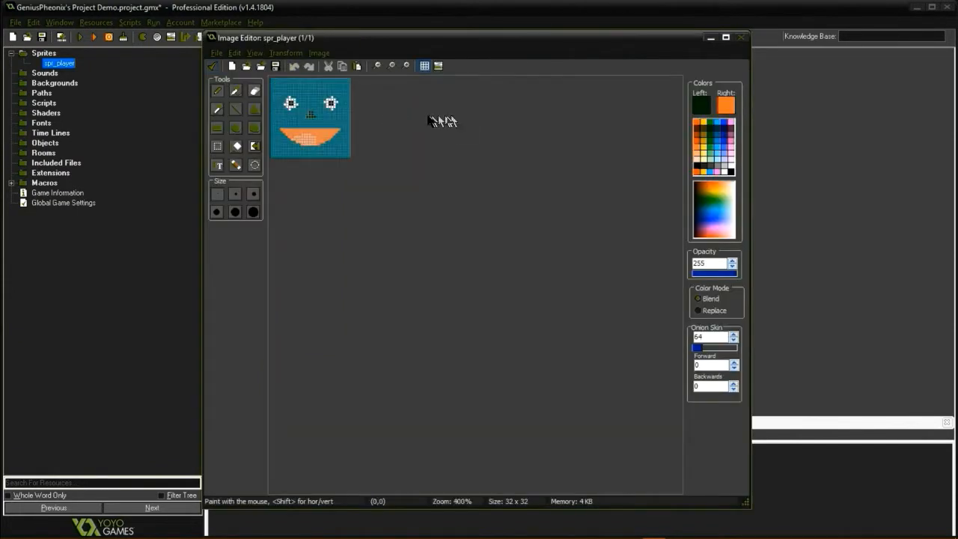
pyautogui.click(420, 65)
pyautogui.scroll(2, 486, 122)
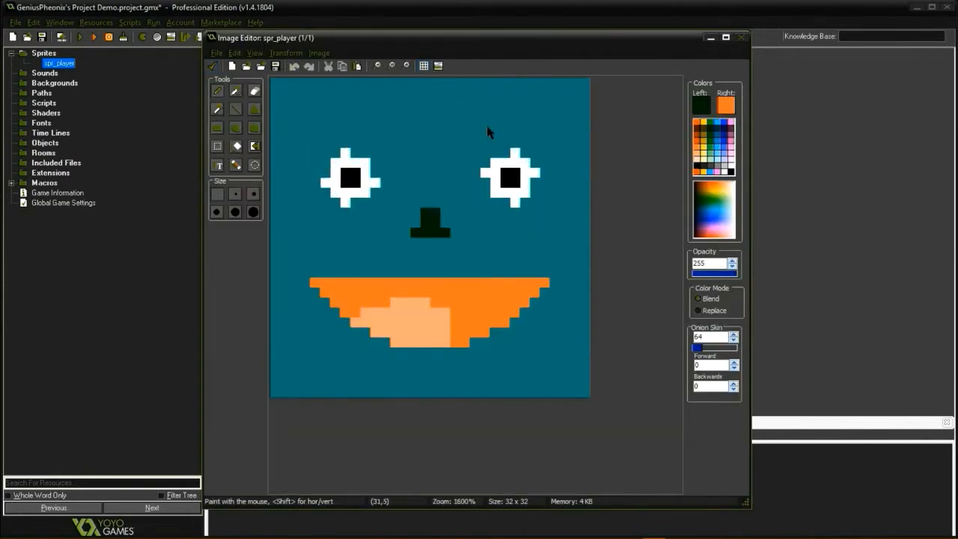
pyautogui.scroll(-3, 486, 122)
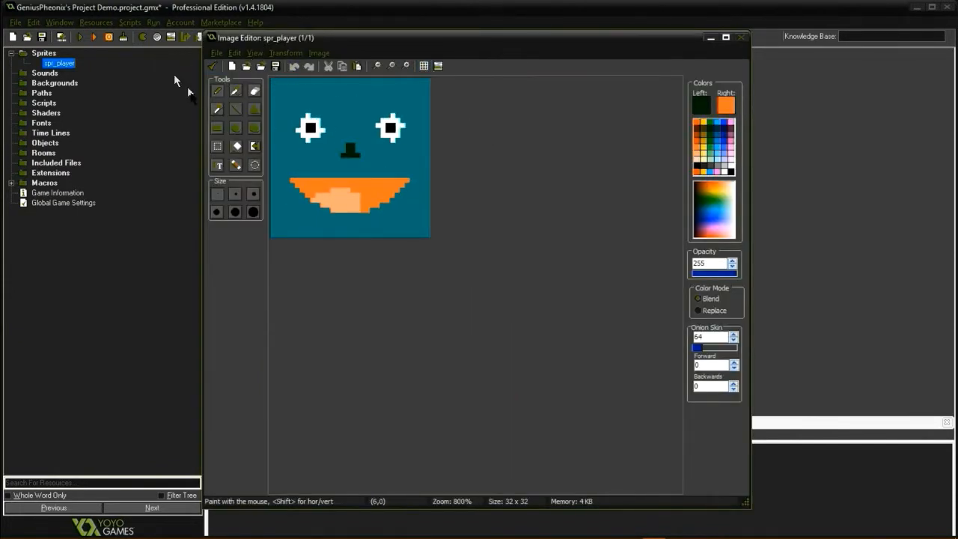
pyautogui.click(213, 67)
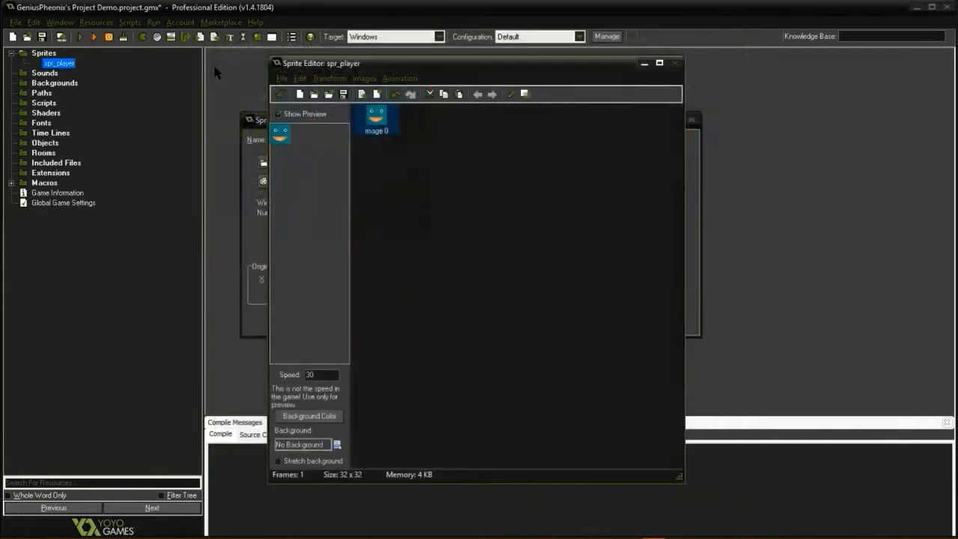
# Reopen the face image and preview a shift of -160 horizontally and -17 vertically with wrapping on in both directions.
pyautogui.doubleClick(377, 117)
pyautogui.scroll(4, 321, 94)
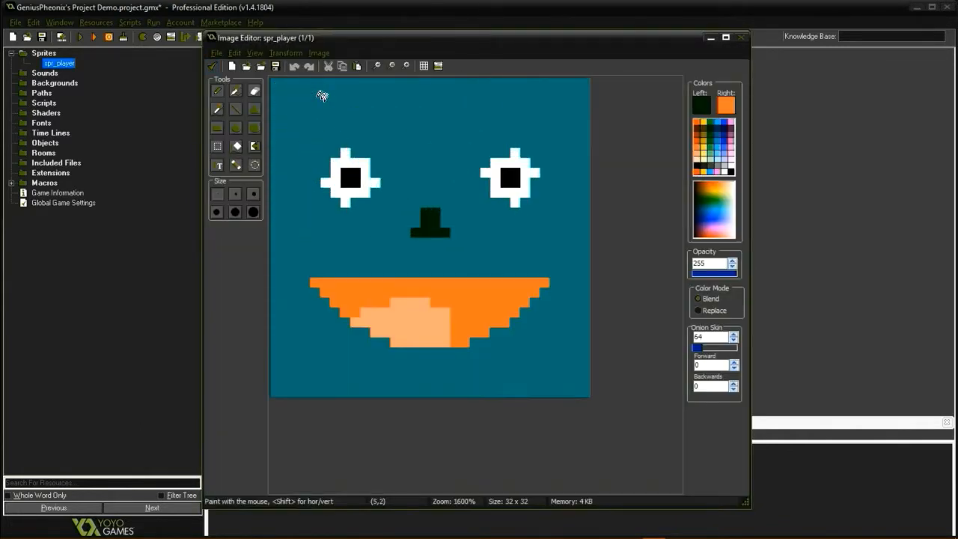
pyautogui.click(286, 52)
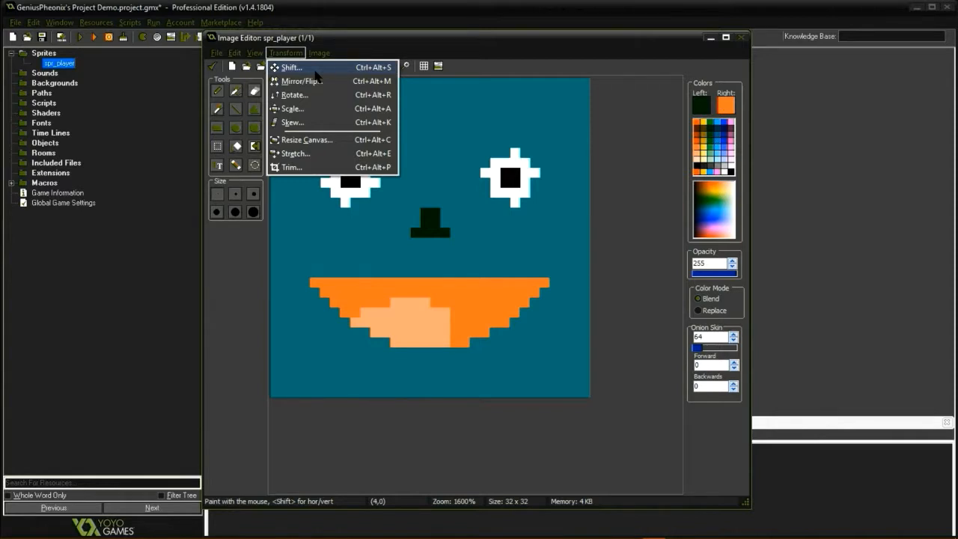
pyautogui.click(315, 70)
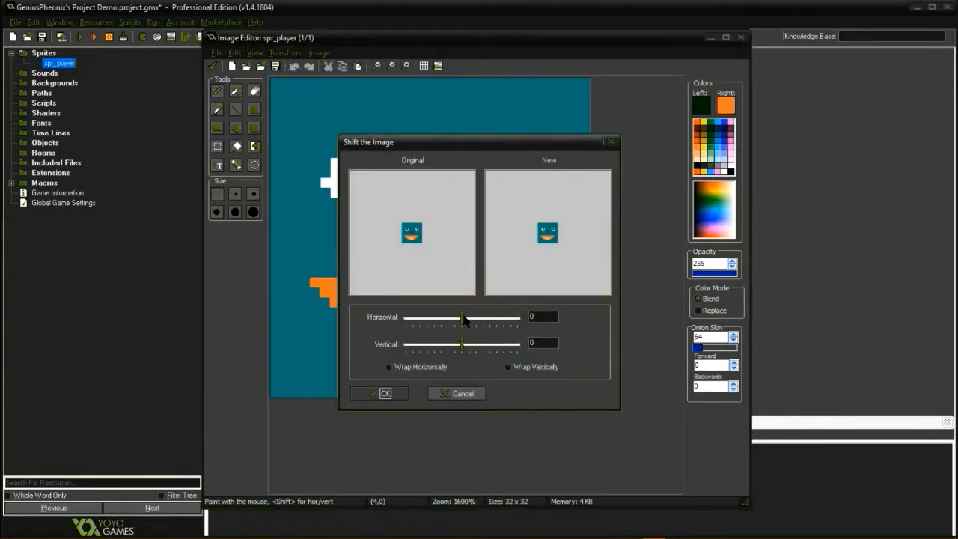
pyautogui.moveTo(463, 318)
pyautogui.mouseDown()
pyautogui.moveTo(490, 322)
pyautogui.moveTo(465, 324)
pyautogui.mouseUp()
pyautogui.click(526, 368)
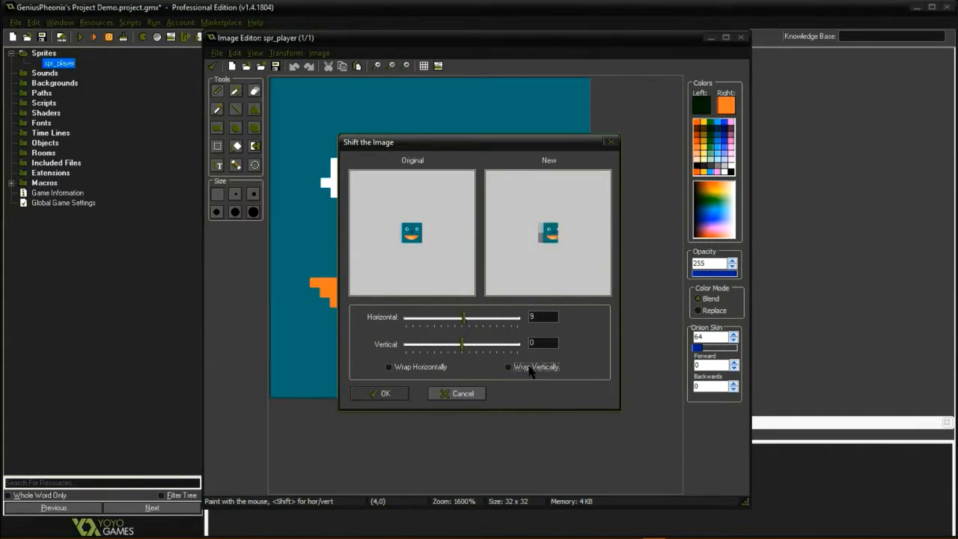
pyautogui.click(438, 368)
pyautogui.moveTo(463, 344); pyautogui.dragTo(427, 328)
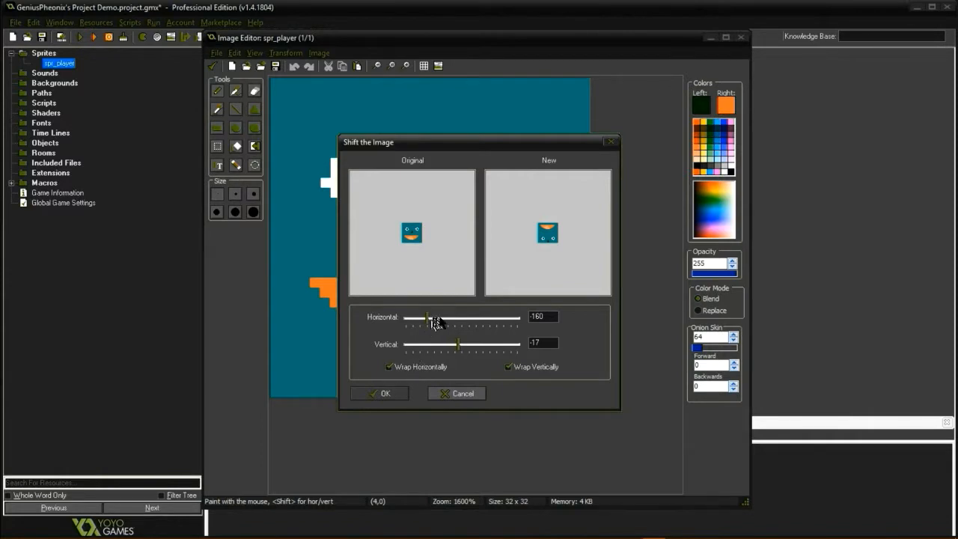
# Set the vertical shift back to 0, clear the horizontal shift value, and apply the shift.
pyautogui.moveTo(458, 346); pyautogui.dragTo(462, 349)
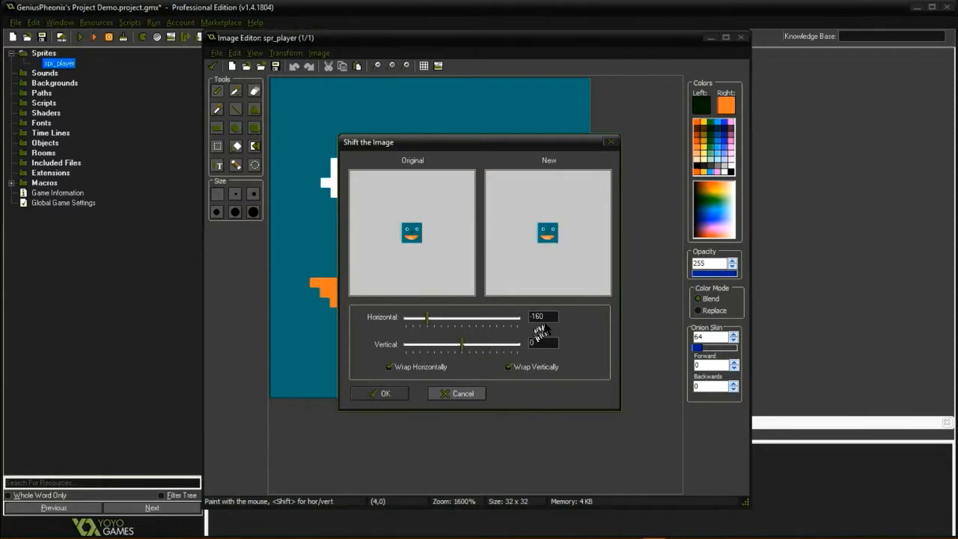
pyautogui.click(551, 315)
pyautogui.press('BackSpace')
pyautogui.press('BackSpace')
pyautogui.press('BackSpace')
pyautogui.press('BackSpace')
pyautogui.click(387, 393)
# Try several kinds of black-to-white Gradient Fill on the face image, including horizontal, radial and corner gradients.
pyautogui.click(295, 53)
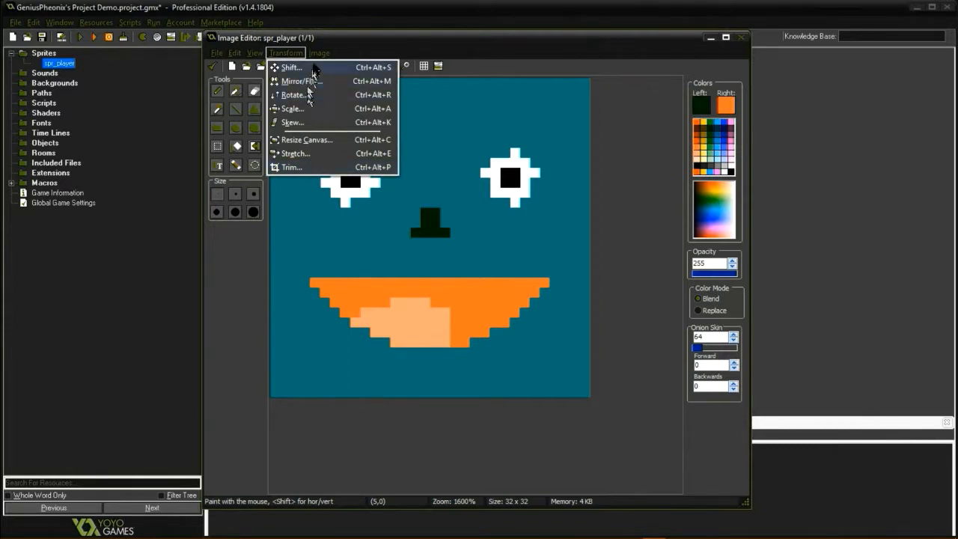
pyautogui.moveTo(321, 55)
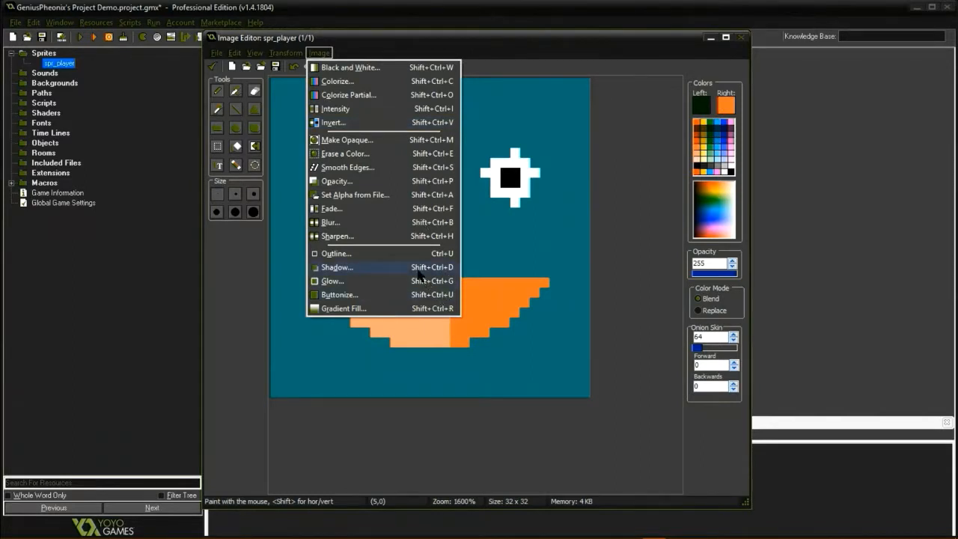
pyautogui.click(357, 309)
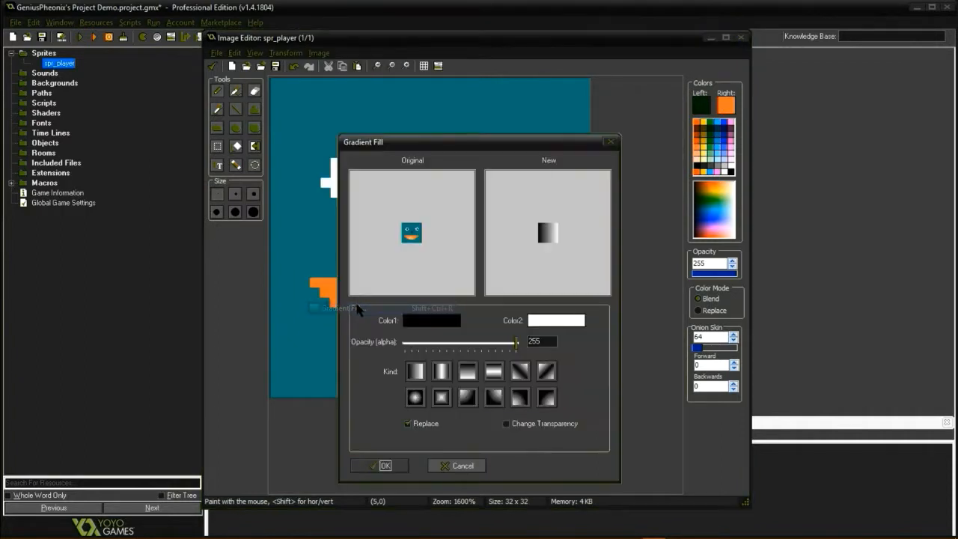
pyautogui.click(441, 371)
pyautogui.click(419, 372)
pyautogui.click(419, 396)
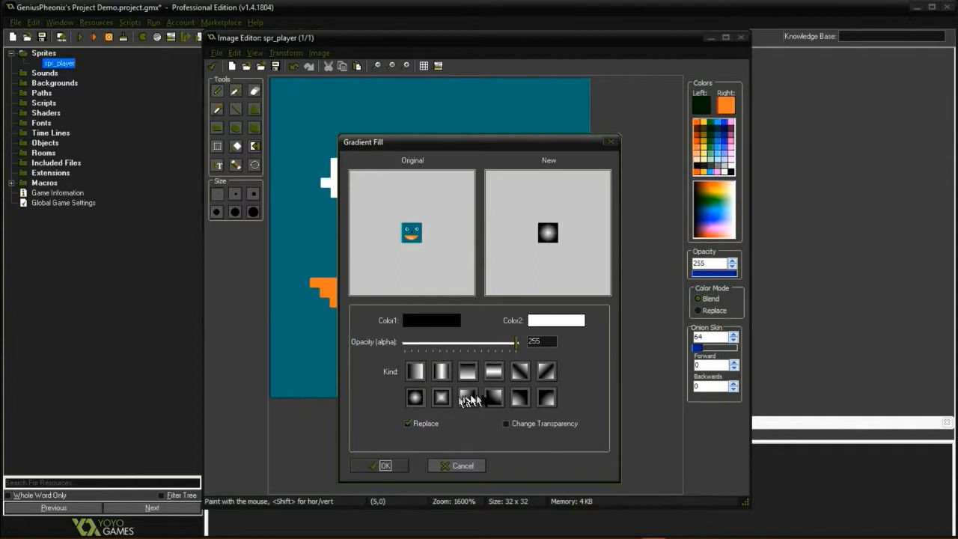
pyautogui.click(470, 397)
pyautogui.click(526, 398)
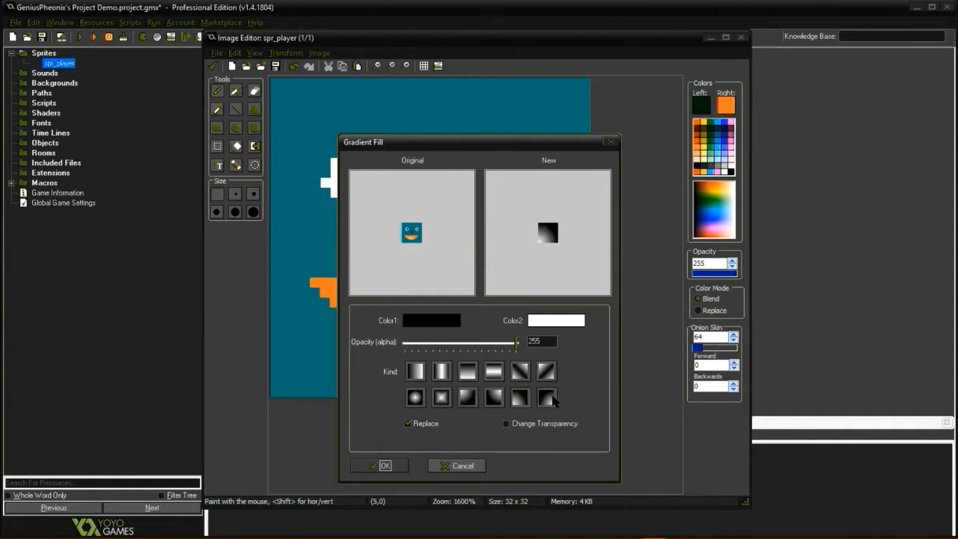
pyautogui.click(540, 398)
# Try diagonal and corner gradients with the transparency change option, and cancel the gradient fill.
pyautogui.click(524, 424)
pyautogui.click(546, 371)
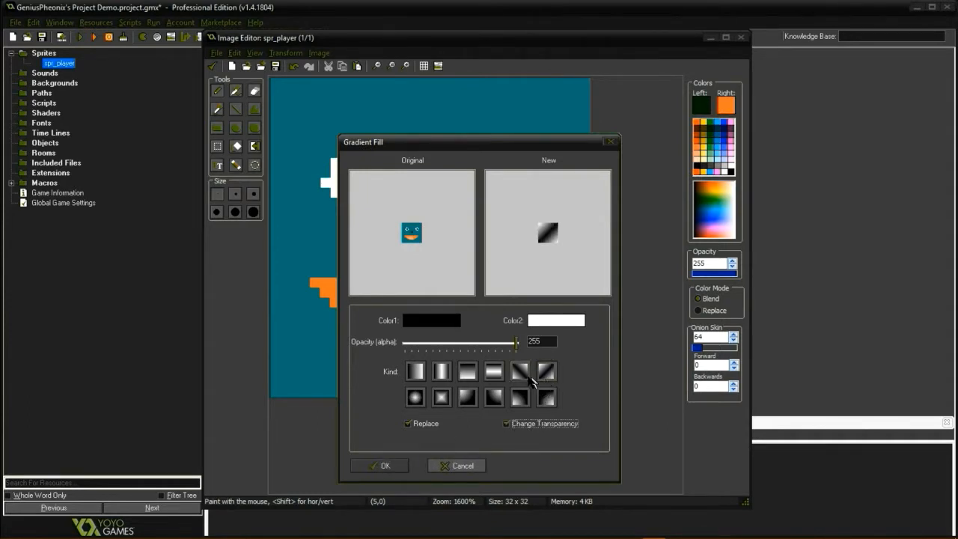
pyautogui.click(520, 371)
pyautogui.click(520, 397)
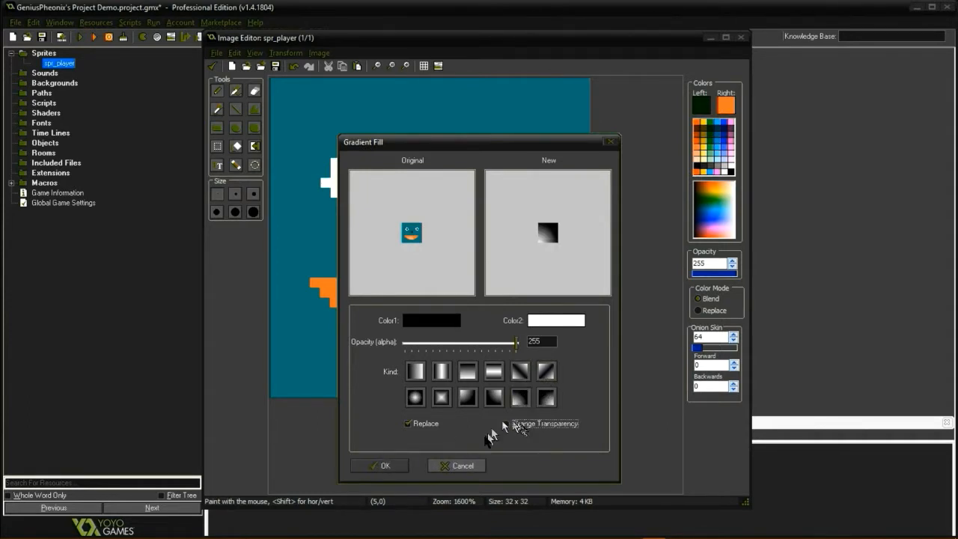
pyautogui.click(457, 465)
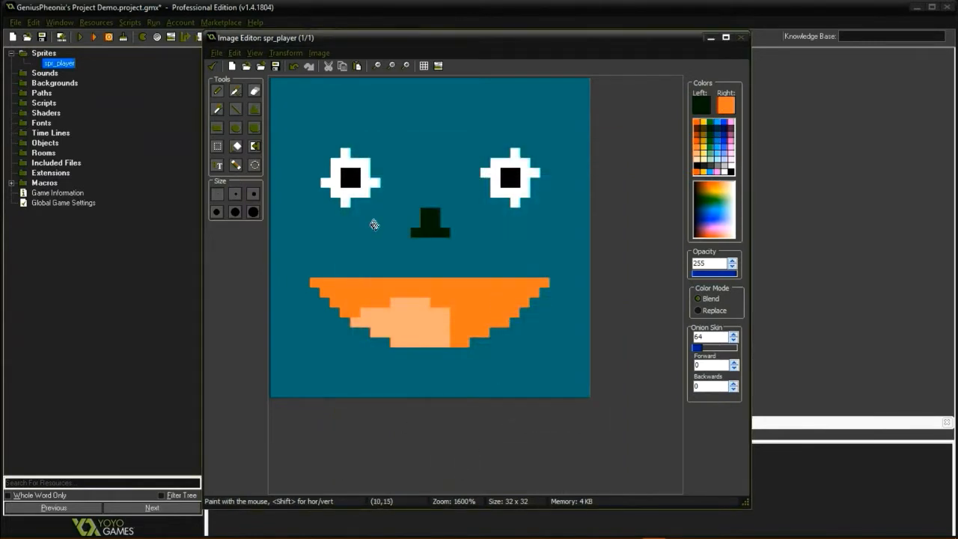
# Accept the face image and duplicate it as a second frame of the sprite.
pyautogui.click(212, 66)
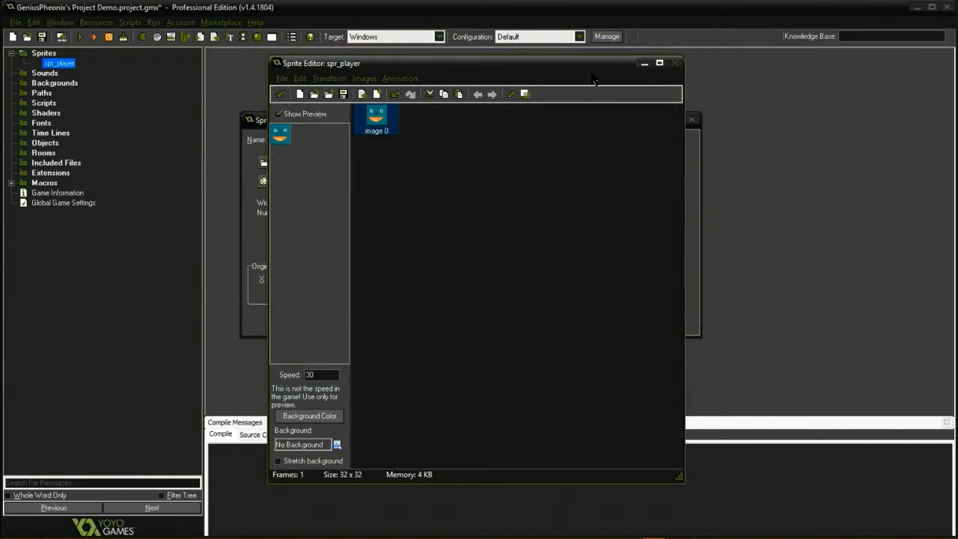
pyautogui.click(444, 94)
pyautogui.click(458, 94)
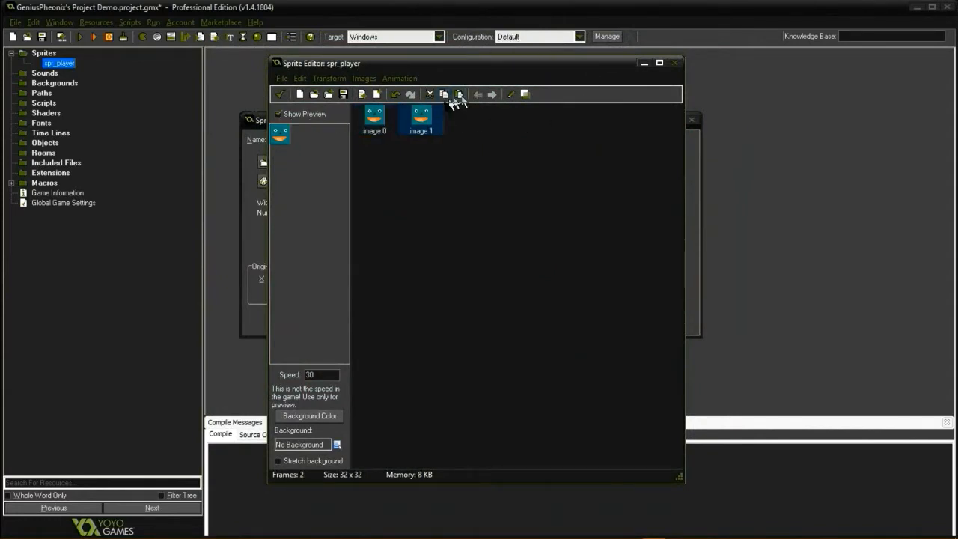
# Open the second frame with the pixel grid on and paint over the left eye in the face's teal, keeping one white pixel at each side.
pyautogui.doubleClick(417, 119)
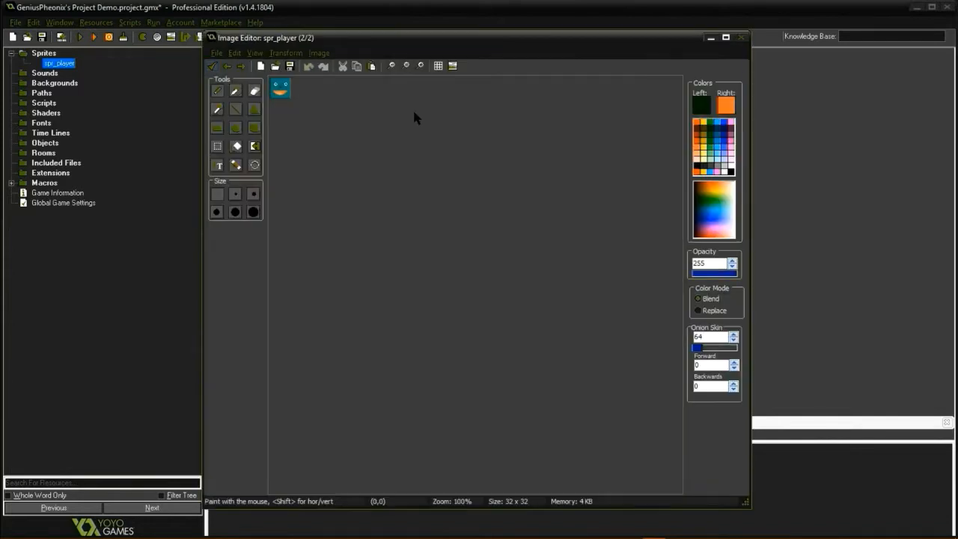
pyautogui.scroll(5, 374, 180)
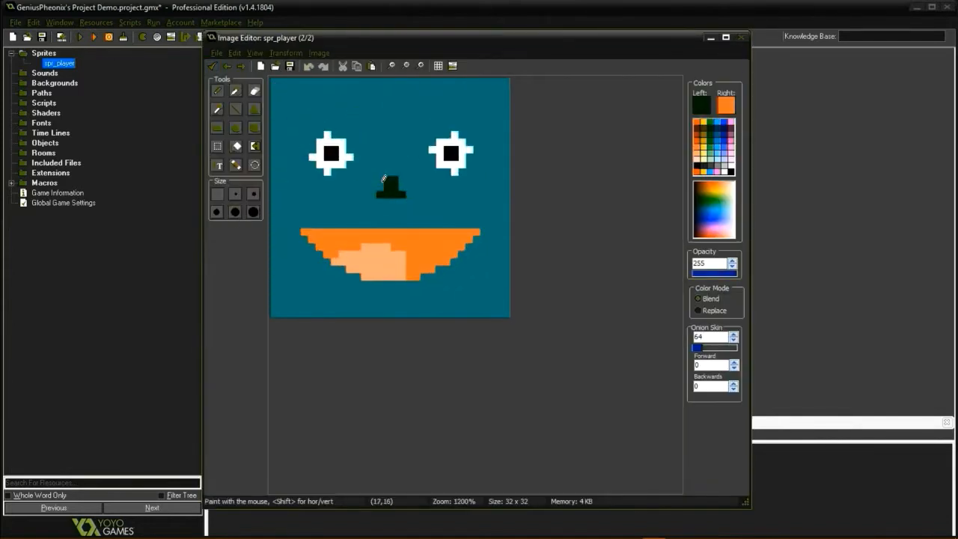
pyautogui.scroll(-1, 384, 178)
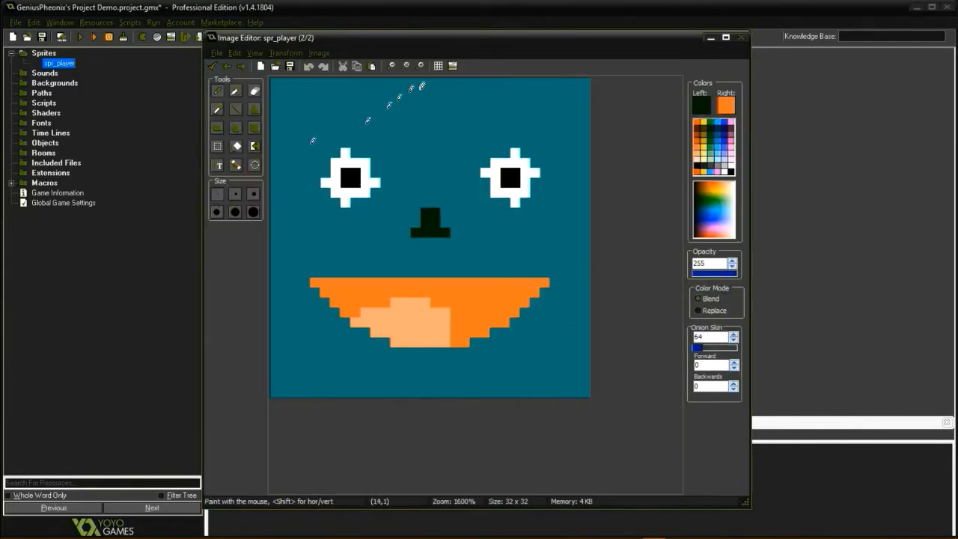
pyautogui.click(437, 67)
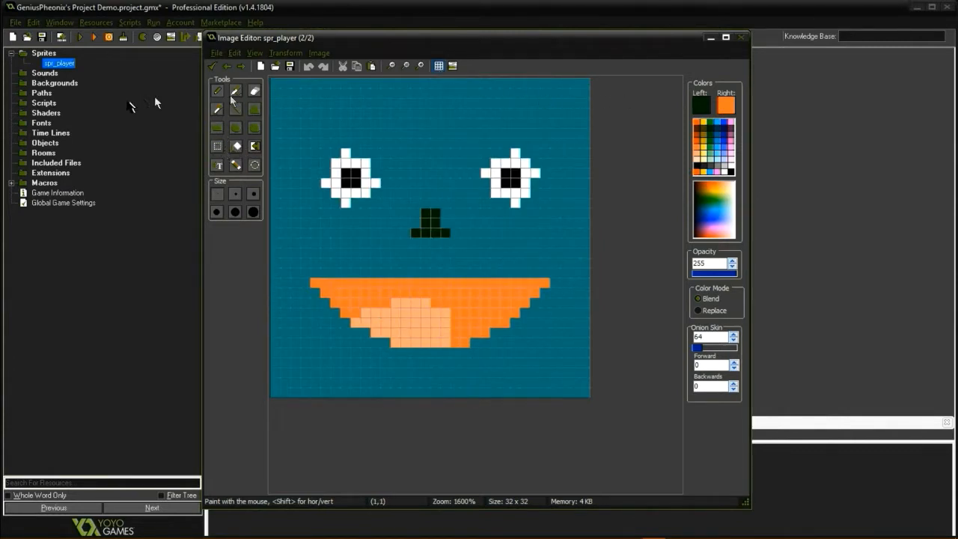
pyautogui.click(216, 109)
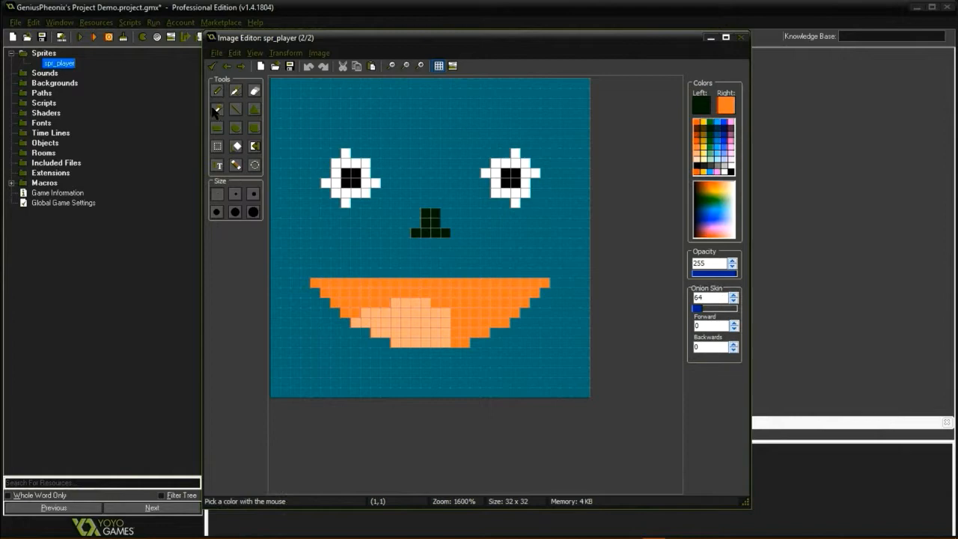
pyautogui.click(439, 126)
pyautogui.click(218, 90)
pyautogui.moveTo(330, 165)
pyautogui.mouseDown()
pyautogui.moveTo(340, 150)
pyautogui.moveTo(334, 214)
pyautogui.moveTo(328, 173)
pyautogui.moveTo(346, 184)
pyautogui.moveTo(349, 205)
pyautogui.moveTo(366, 189)
pyautogui.moveTo(362, 161)
pyautogui.mouseUp()
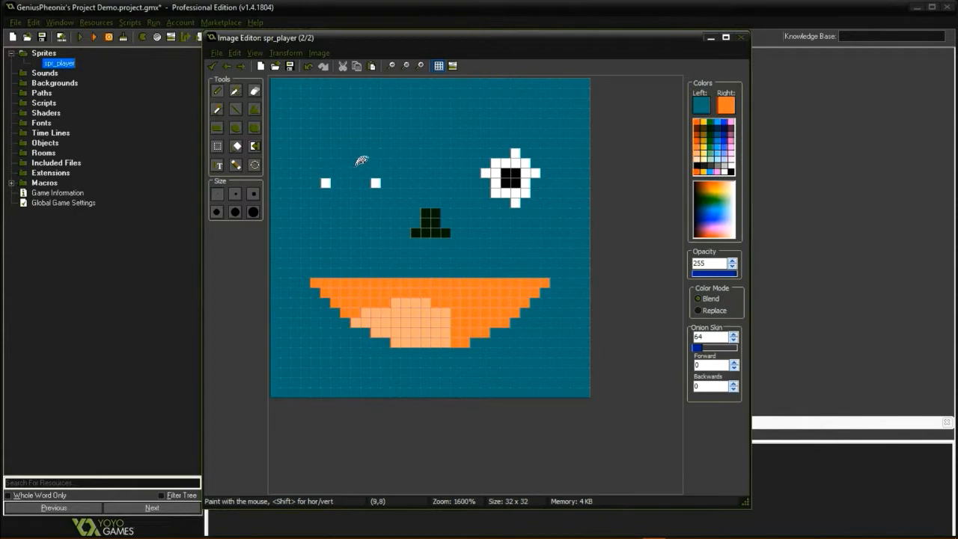
# Pick white and teal from the image as the two paint colours and cover the right eye in teal, keeping one white pixel at each side.
pyautogui.press('ctrl')
pyautogui.keyDown('ctrl'); pyautogui.click(488, 166); pyautogui.keyUp('ctrl')
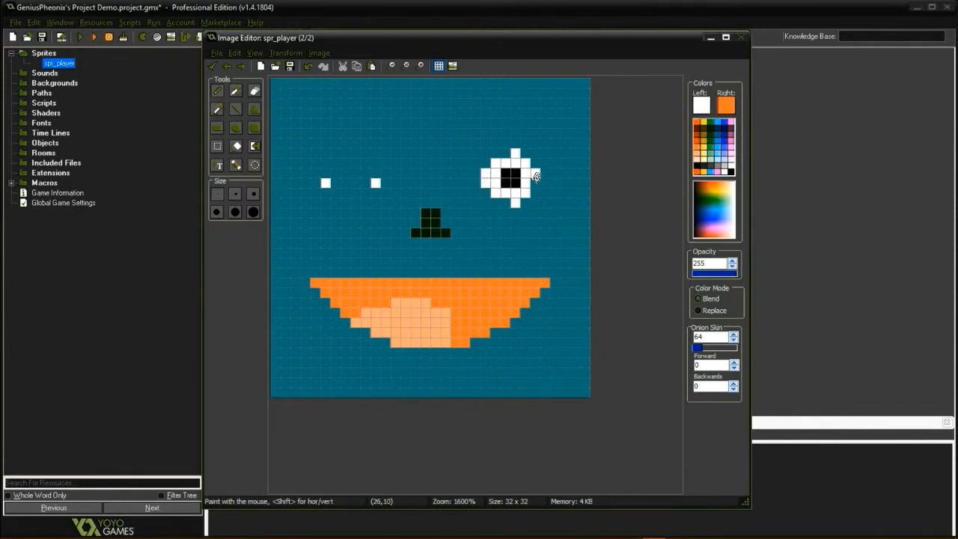
pyautogui.keyDown('ctrl'); pyautogui.rightClick(413, 165); pyautogui.keyUp('ctrl')
pyautogui.moveTo(483, 168)
pyautogui.mouseDown(button='right')
pyautogui.moveTo(500, 174)
pyautogui.moveTo(496, 193)
pyautogui.moveTo(515, 202)
pyautogui.moveTo(530, 169)
pyautogui.moveTo(520, 154)
pyautogui.moveTo(492, 159)
pyautogui.mouseUp(button='right')
# Paint a white closed-eye arch 6 pixels wide and 3 pixels high for each eye, and accept the frame.
pyautogui.click(365, 173)
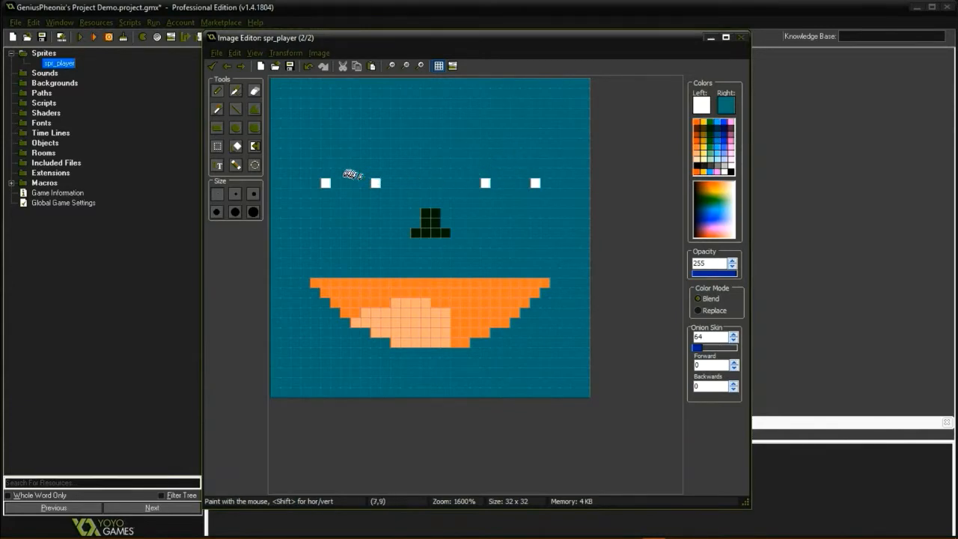
pyautogui.click(335, 173)
pyautogui.moveTo(347, 163); pyautogui.dragTo(356, 163)
pyautogui.click(505, 164)
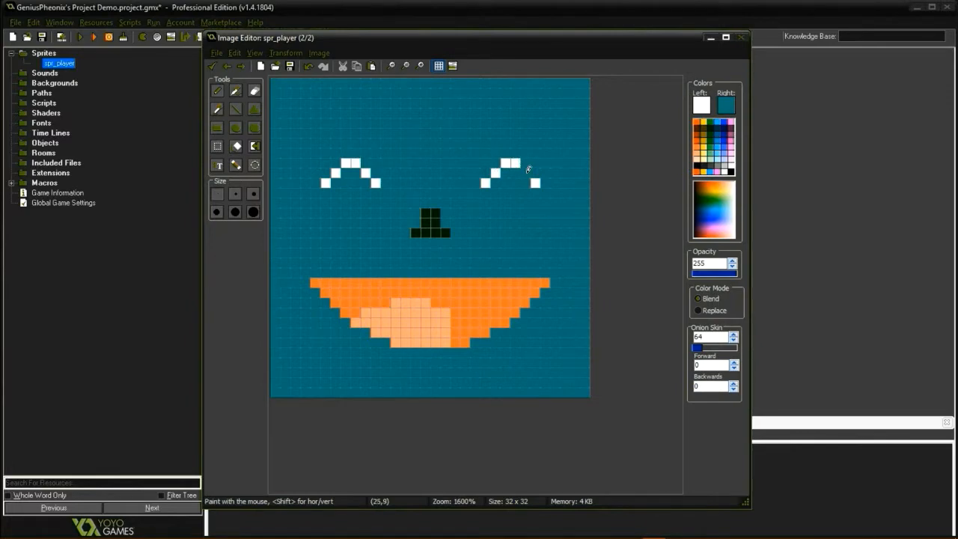
pyautogui.click(525, 172)
pyautogui.click(212, 66)
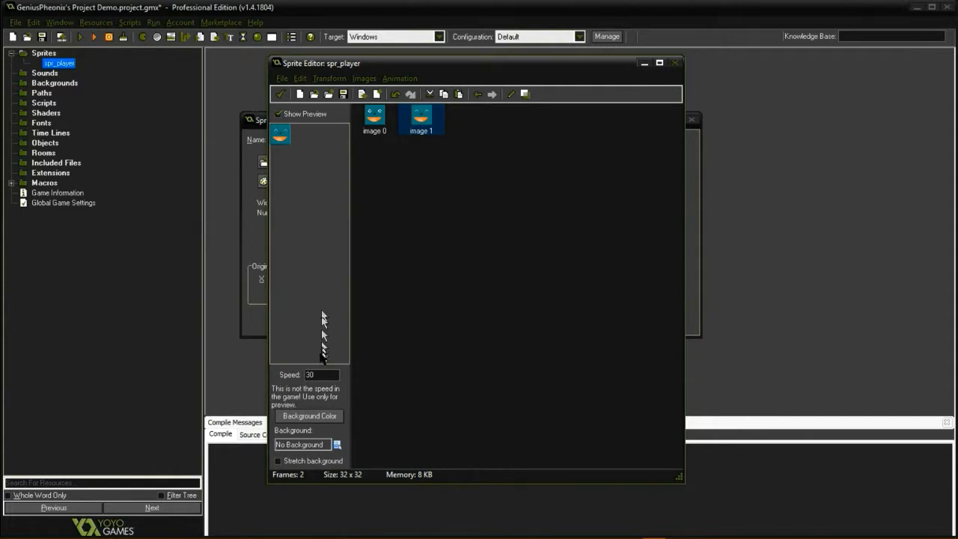
# Preview the blinking animation at speeds 1, 10 and 5, and set the preview speed back to 30.
pyautogui.doubleClick(328, 374)
pyautogui.write('1')
pyautogui.hotkey('ctrl', 'a')
pyautogui.write('10')
pyautogui.hotkey('ctrl', 'a')
pyautogui.write('5')
pyautogui.doubleClick(314, 374)
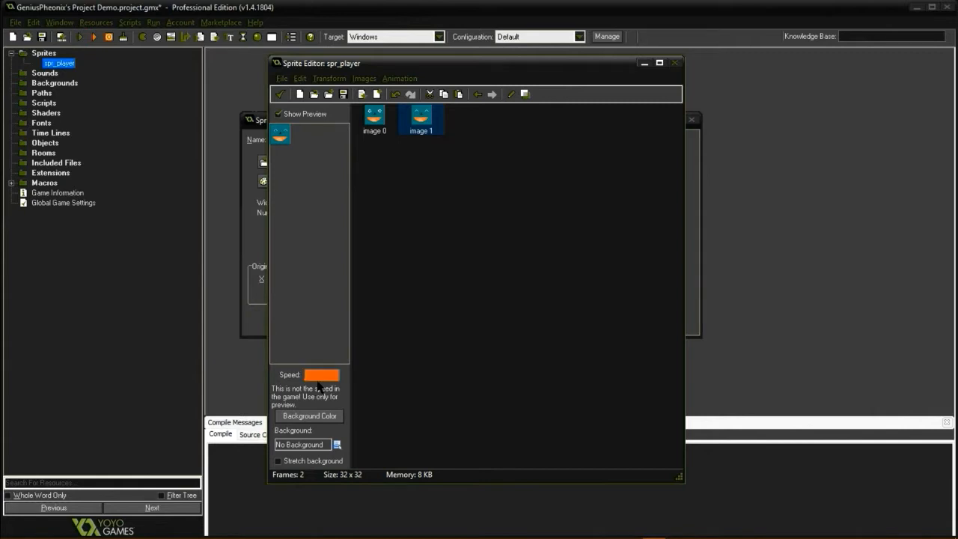
pyautogui.write('30')
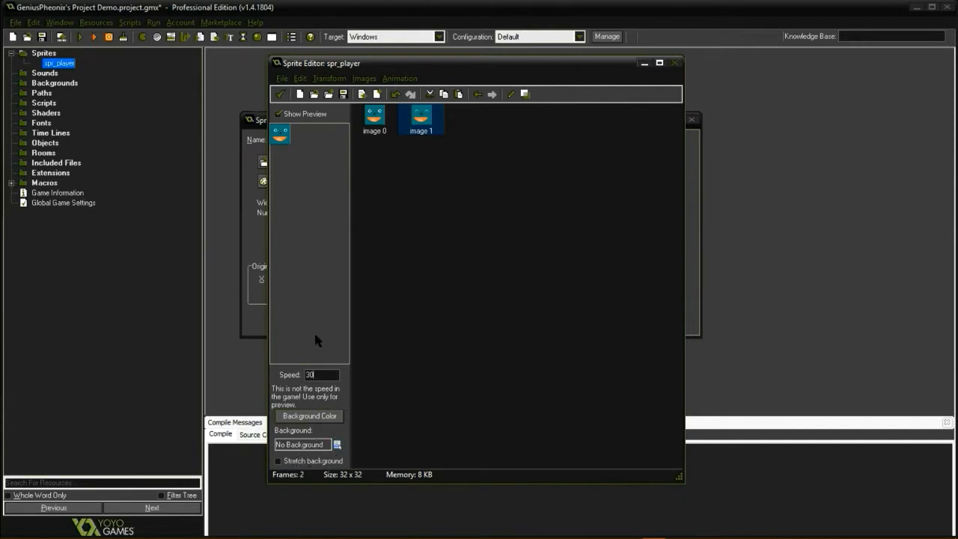
# Accept the two-frame sprite without a preview background and centre its origin at 16, 16.
pyautogui.click(337, 444)
pyautogui.click(380, 440)
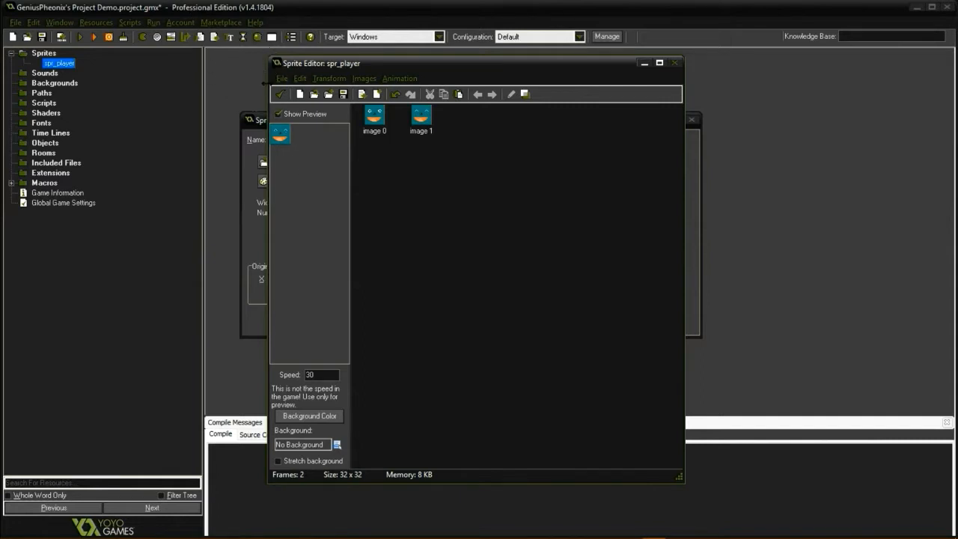
pyautogui.click(281, 94)
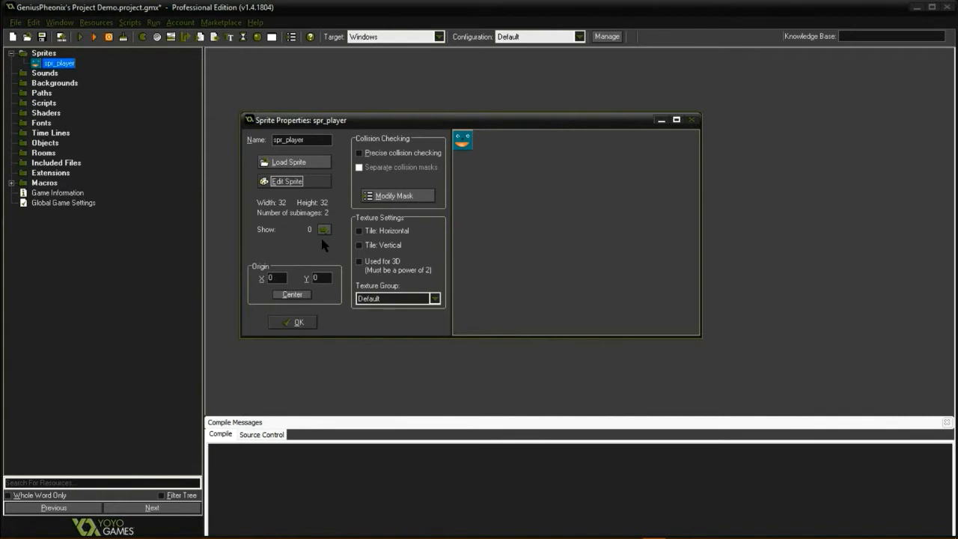
pyautogui.click(296, 295)
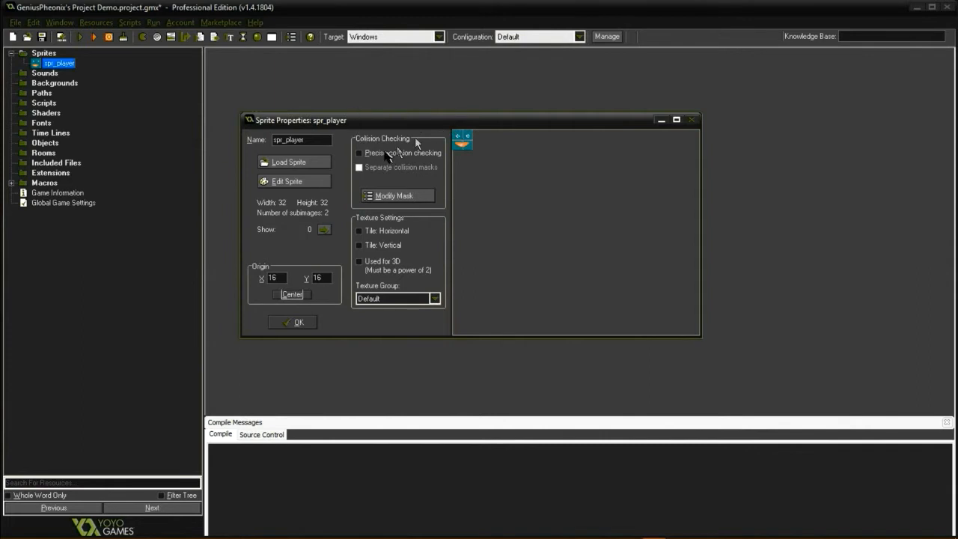
# Examine the bounding box and shape options of spr_player's collision mask, leaving them as they are.
pyautogui.click(393, 196)
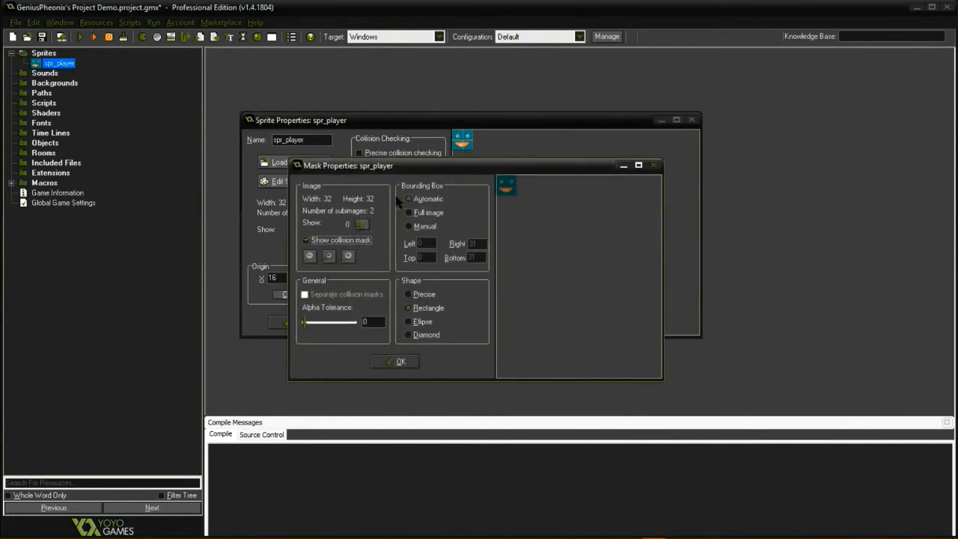
pyautogui.click(653, 165)
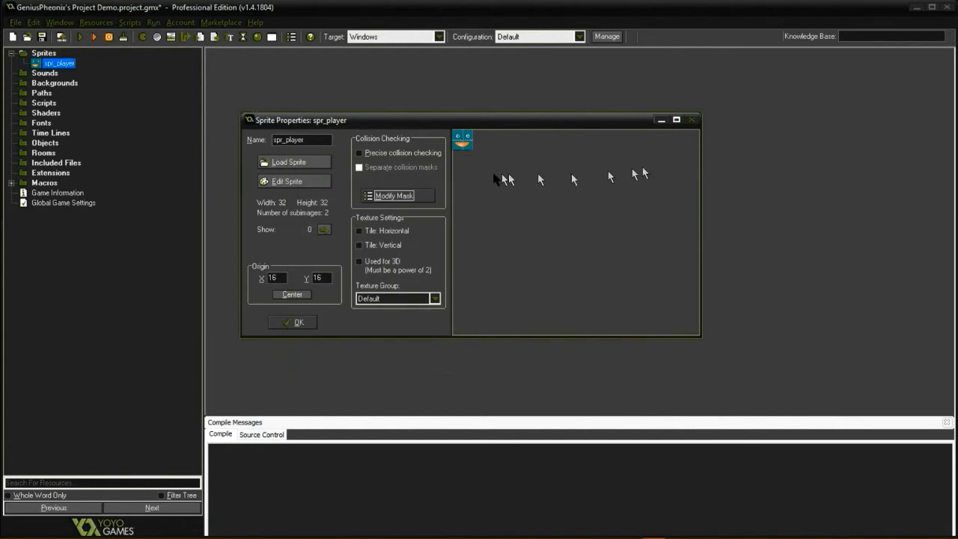
pyautogui.click(410, 196)
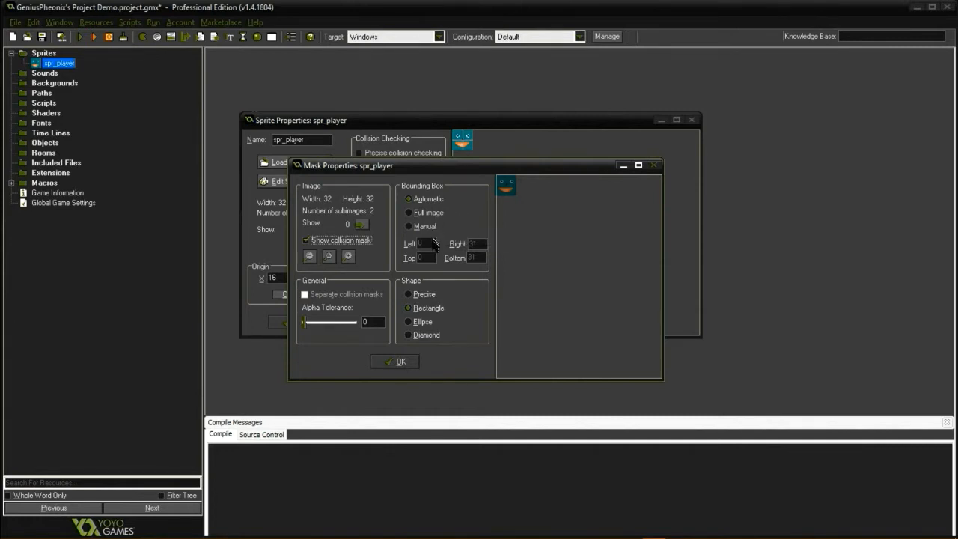
pyautogui.click(401, 363)
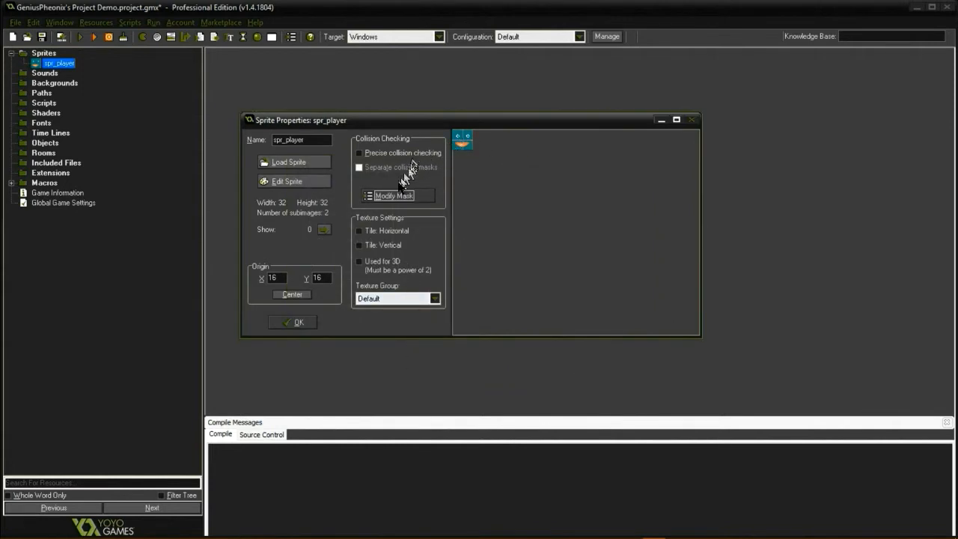
pyautogui.click(389, 195)
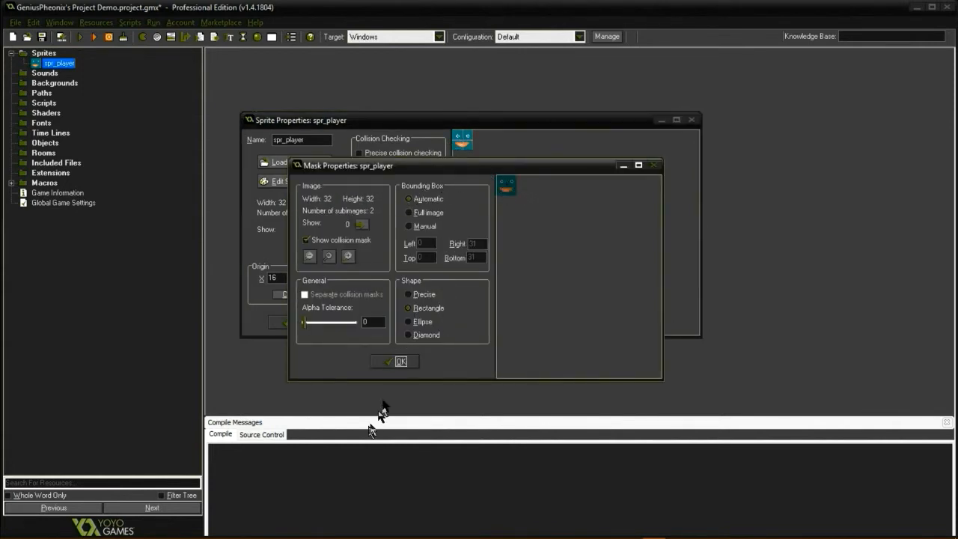
pyautogui.click(400, 361)
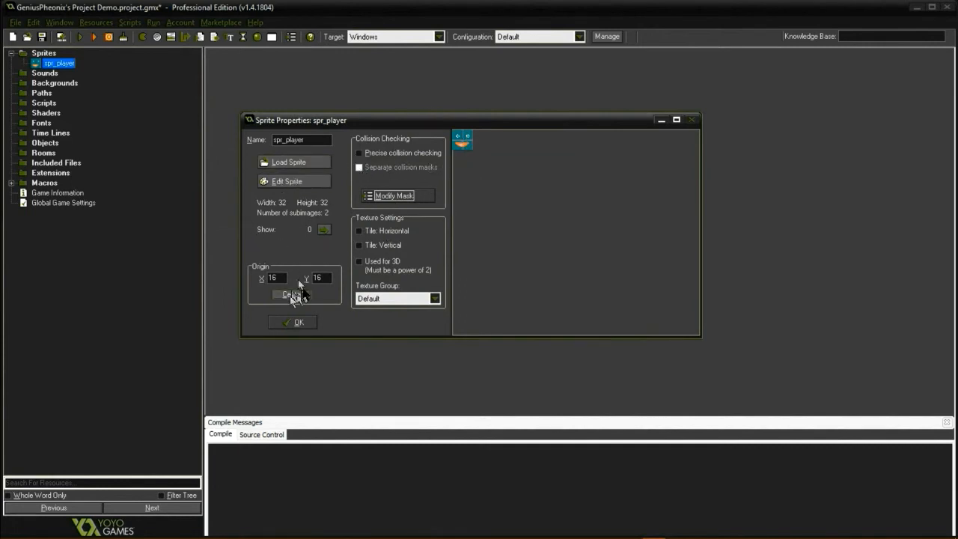
# Preview an Ellipse collision mask on the sprite, restore the Rectangle shape and confirm the mask properties.
pyautogui.click(300, 322)
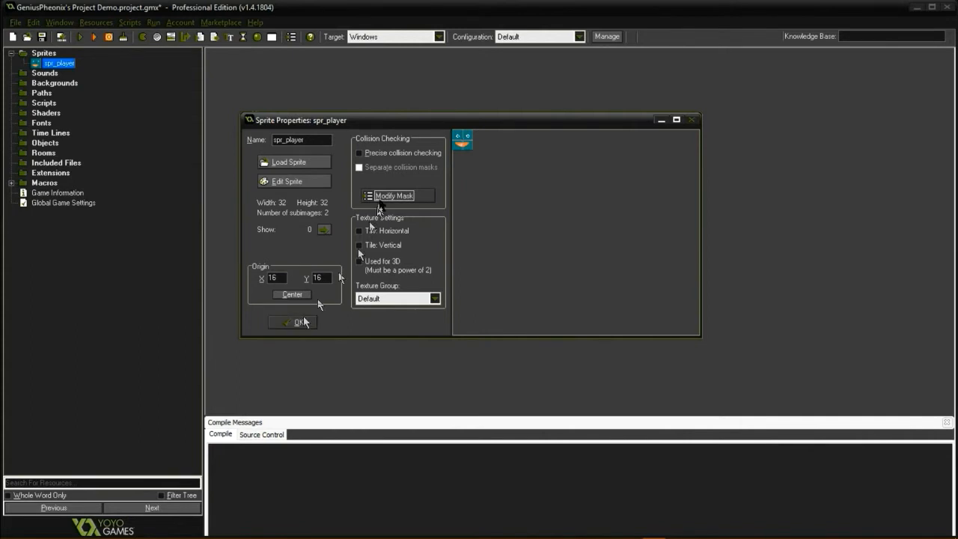
pyautogui.click(379, 196)
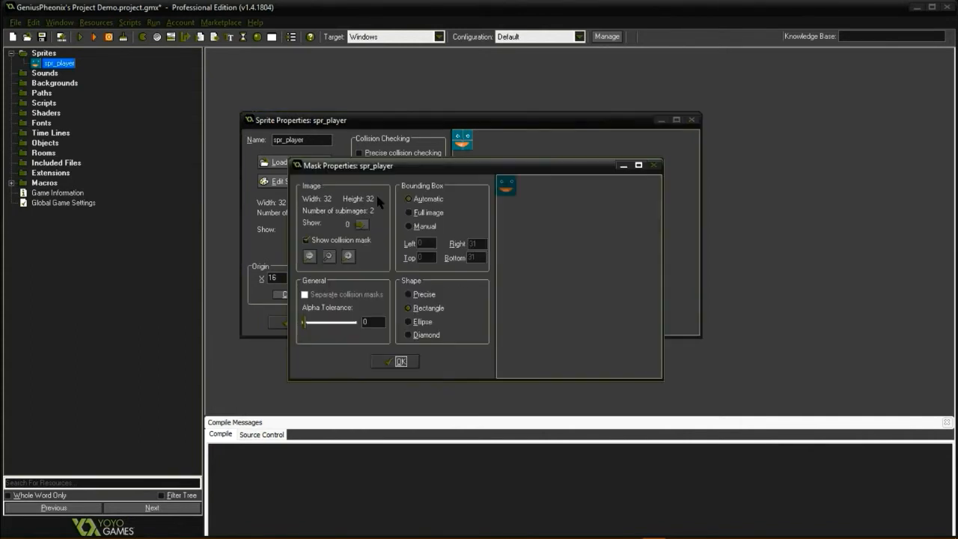
pyautogui.click(421, 321)
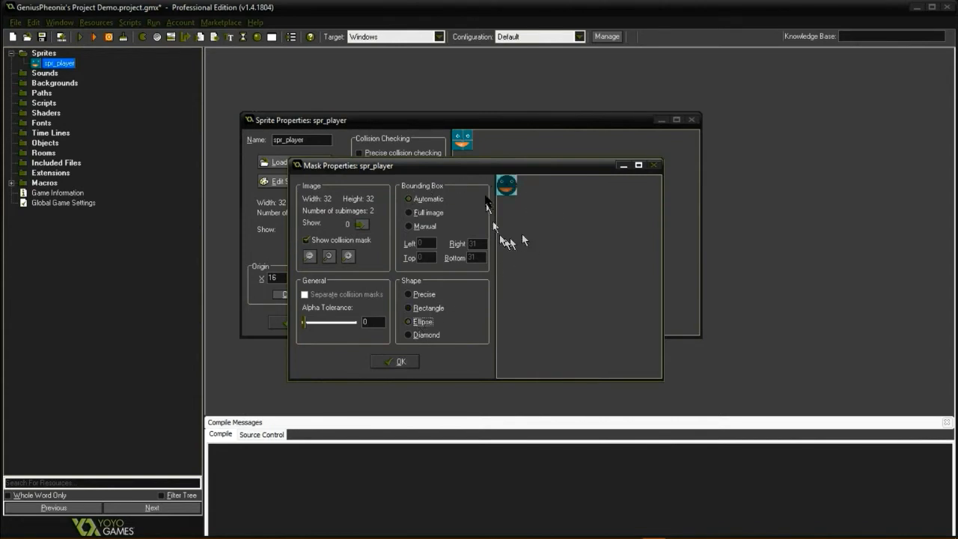
pyautogui.click(424, 307)
pyautogui.click(402, 361)
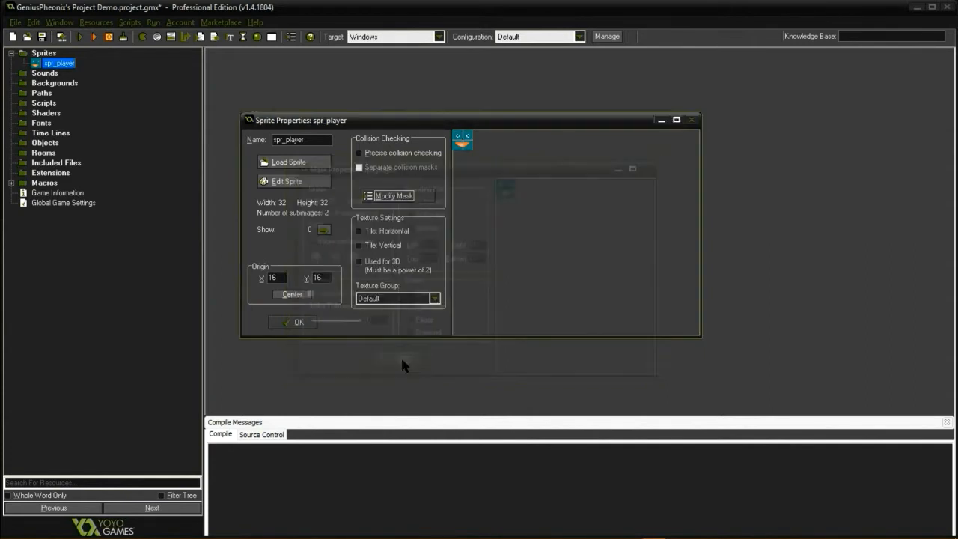
# Confirm the spr_player properties, reopen them from the resource tree and close them again.
pyautogui.click(298, 323)
pyautogui.doubleClick(58, 63)
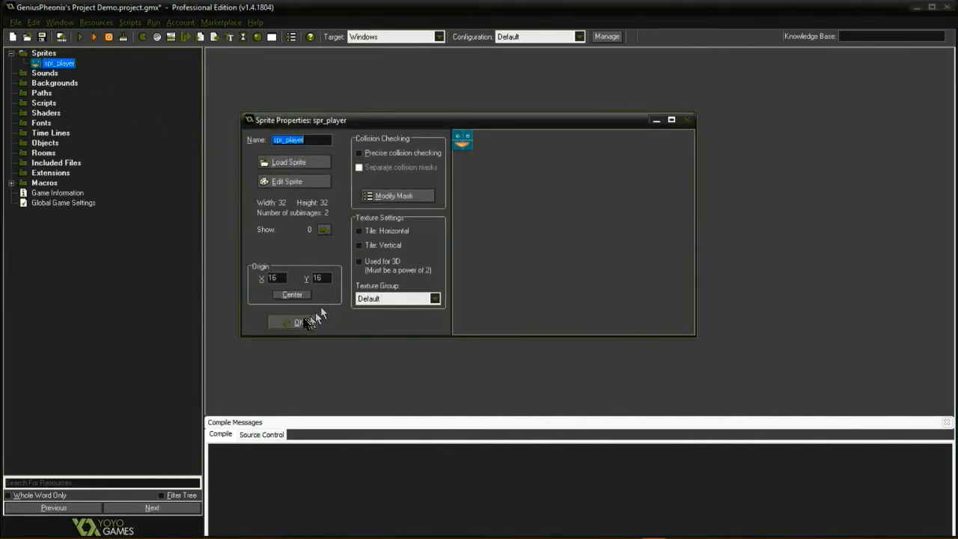
pyautogui.click(298, 323)
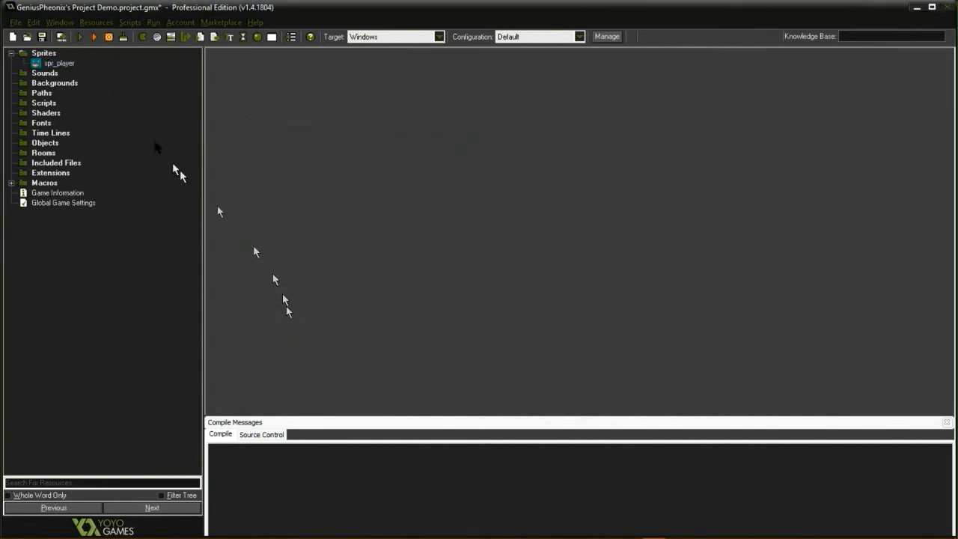
# Save the project and collapse the Sprites group in the resource tree.
pyautogui.click(42, 38)
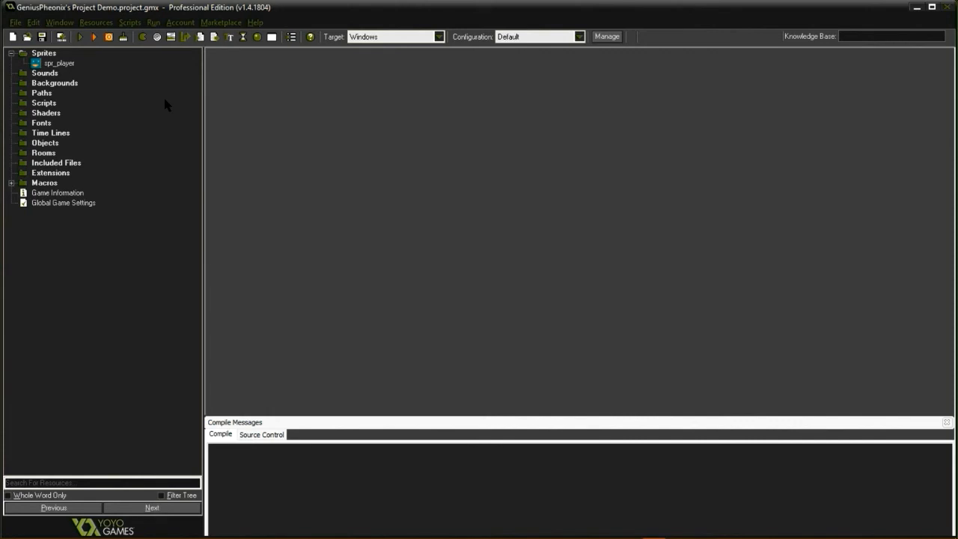
pyautogui.click(9, 53)
pyautogui.click(11, 54)
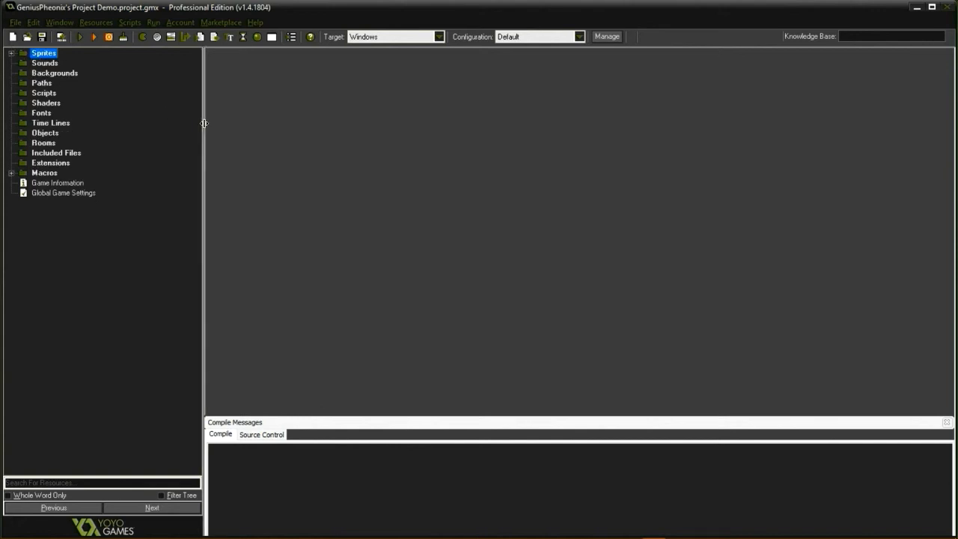